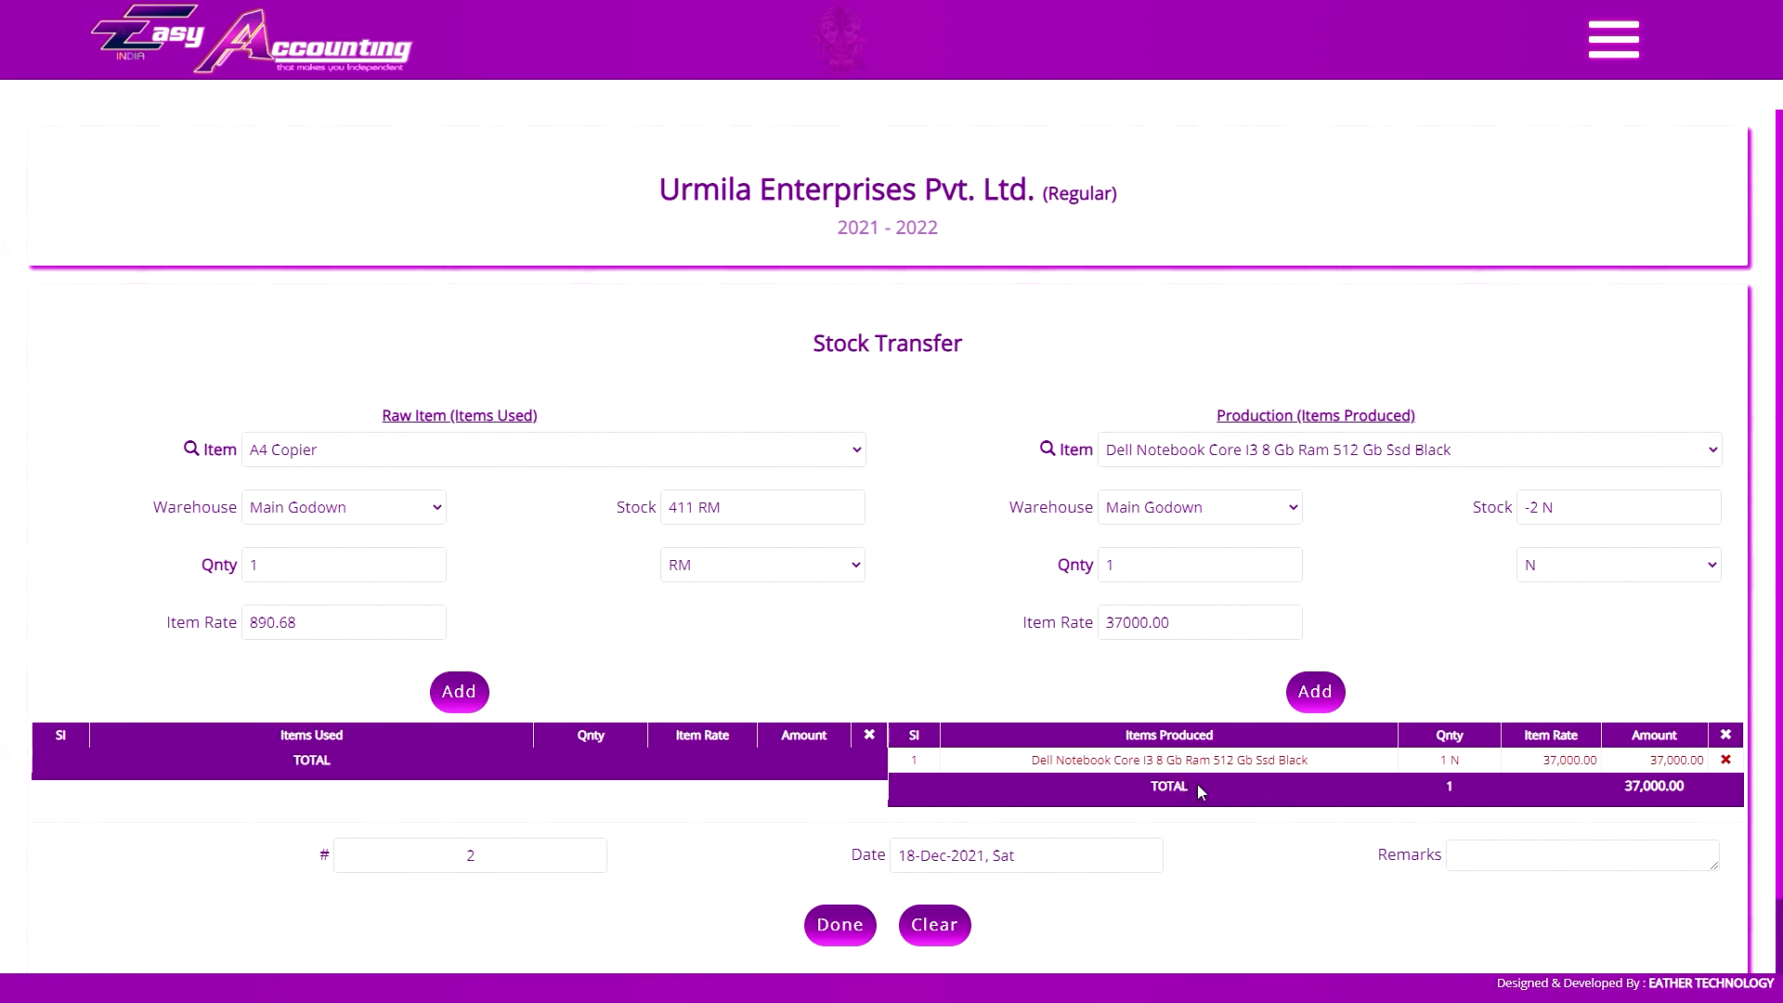
# Open a new Stock Transfer entry form
pyautogui.click(1613, 42)
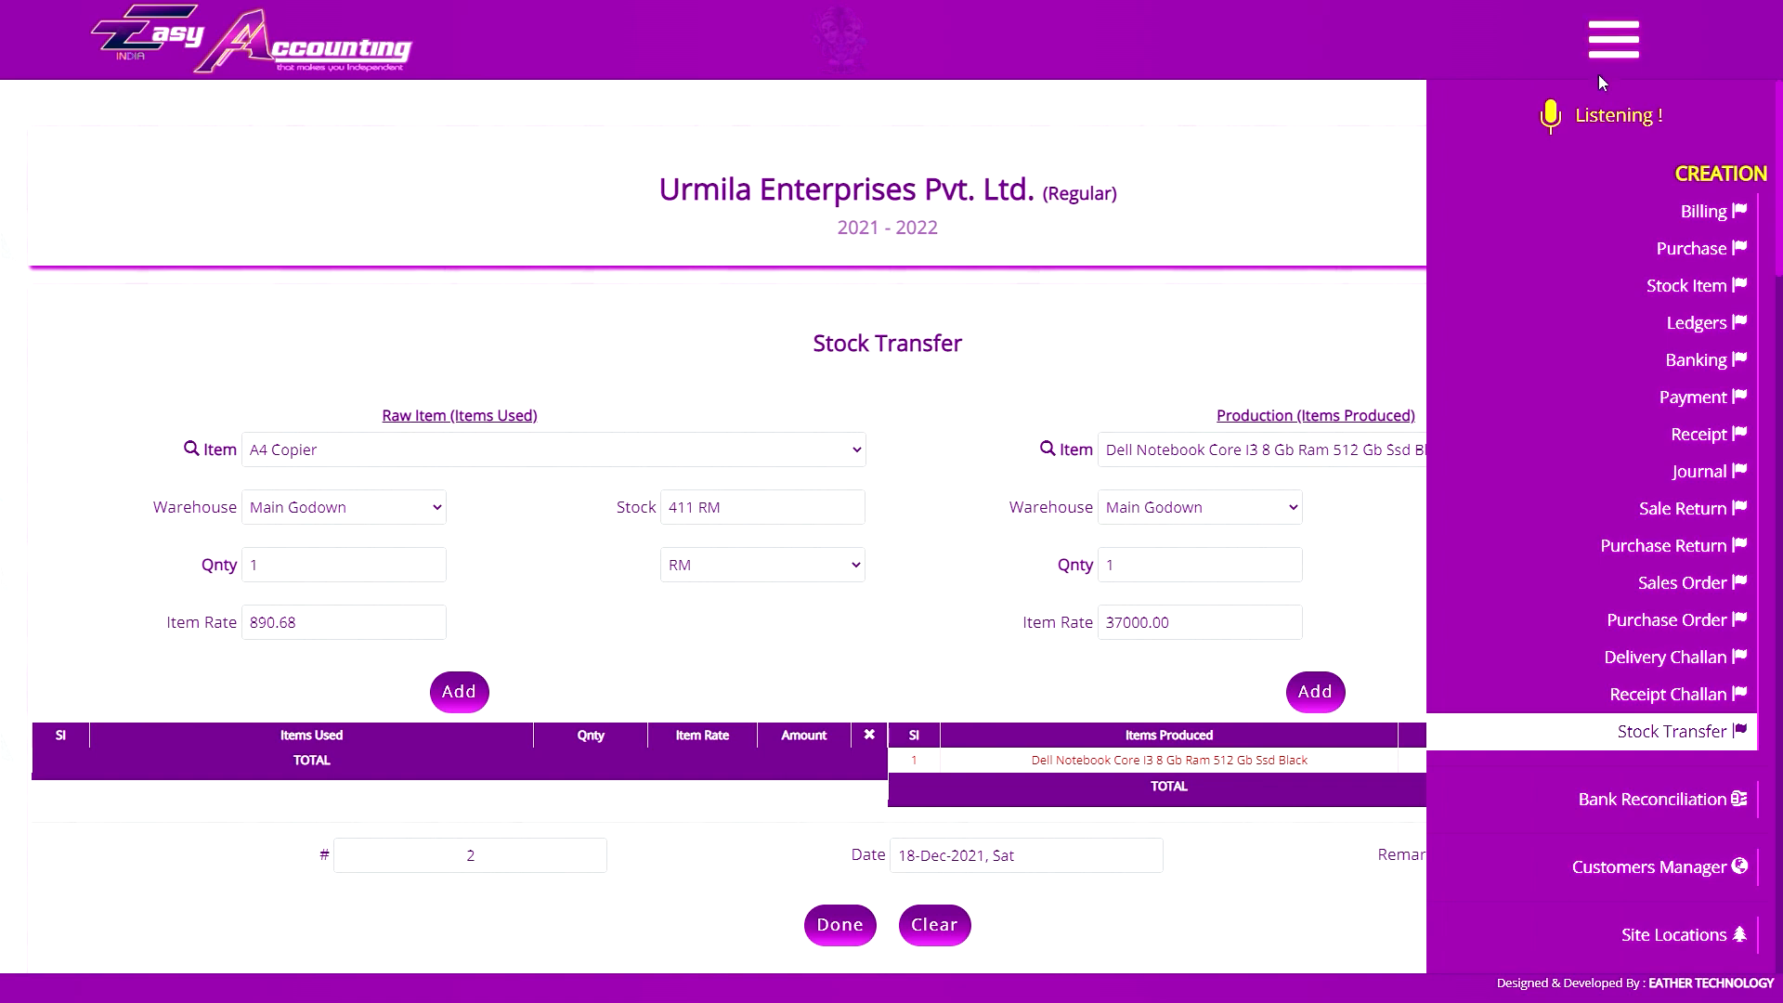
pyautogui.click(1590, 739)
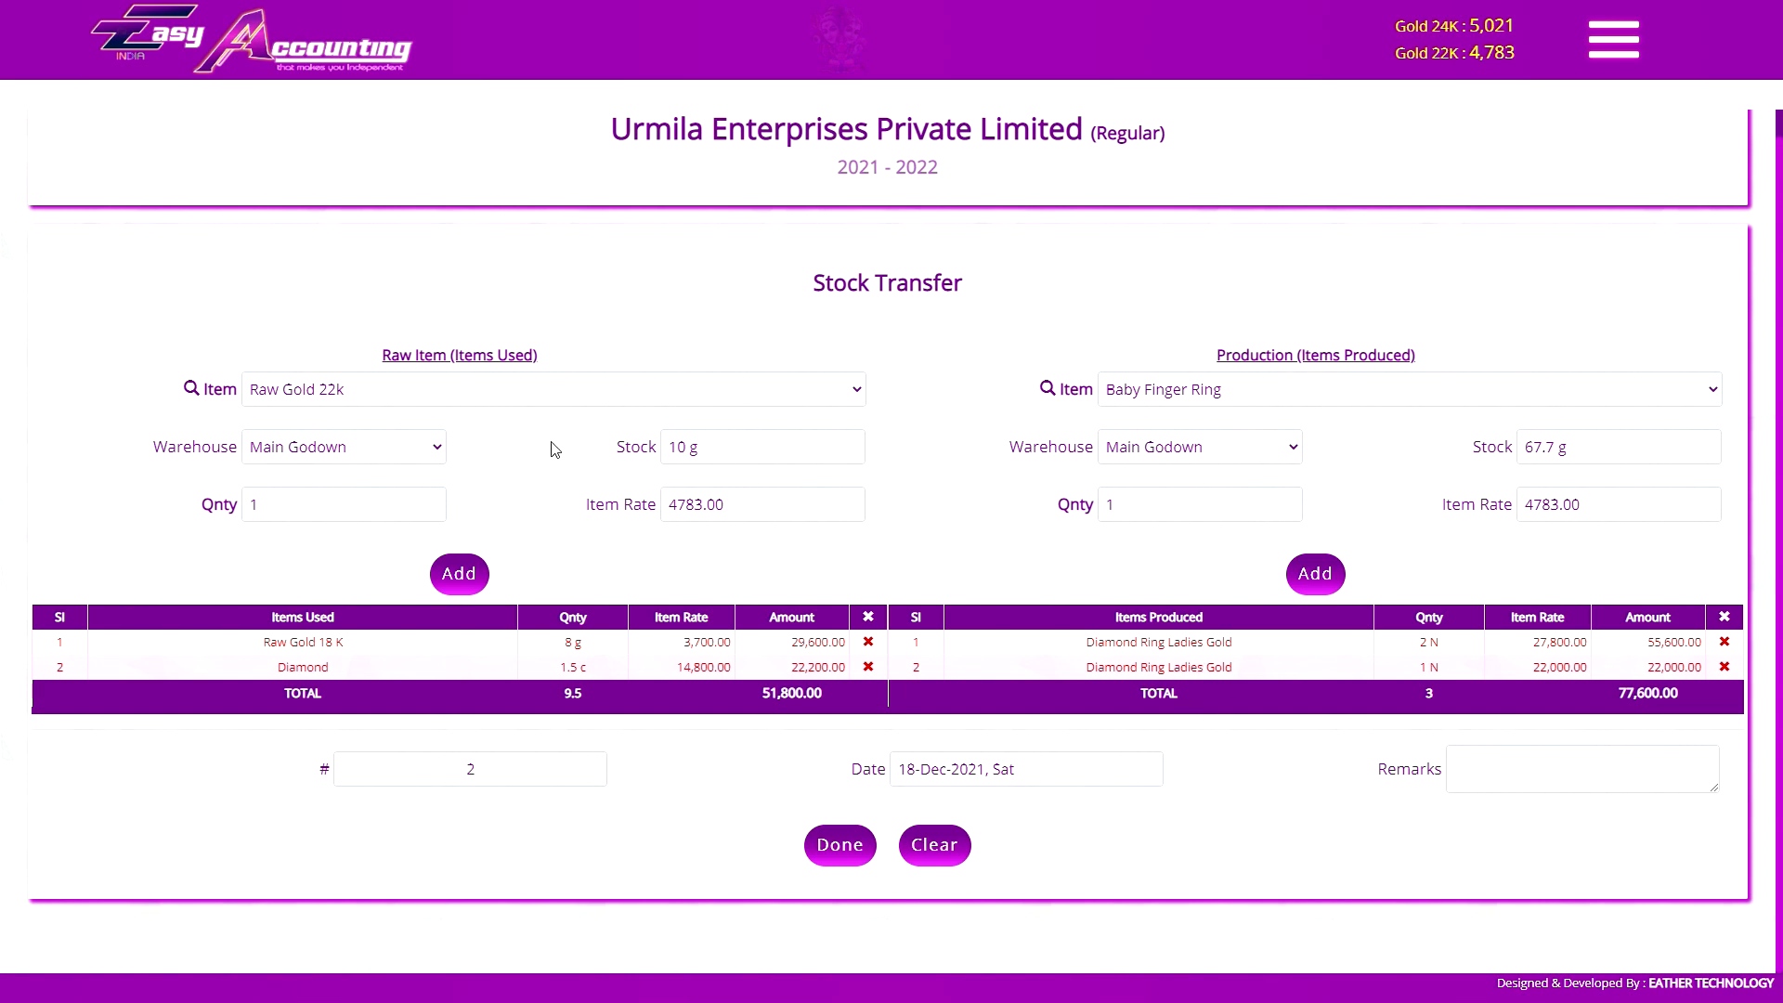
# Add Raw Gold 22k from Main Godown to the items used, with quantity 4 and an item rate of 4700
pyautogui.click(568, 399)
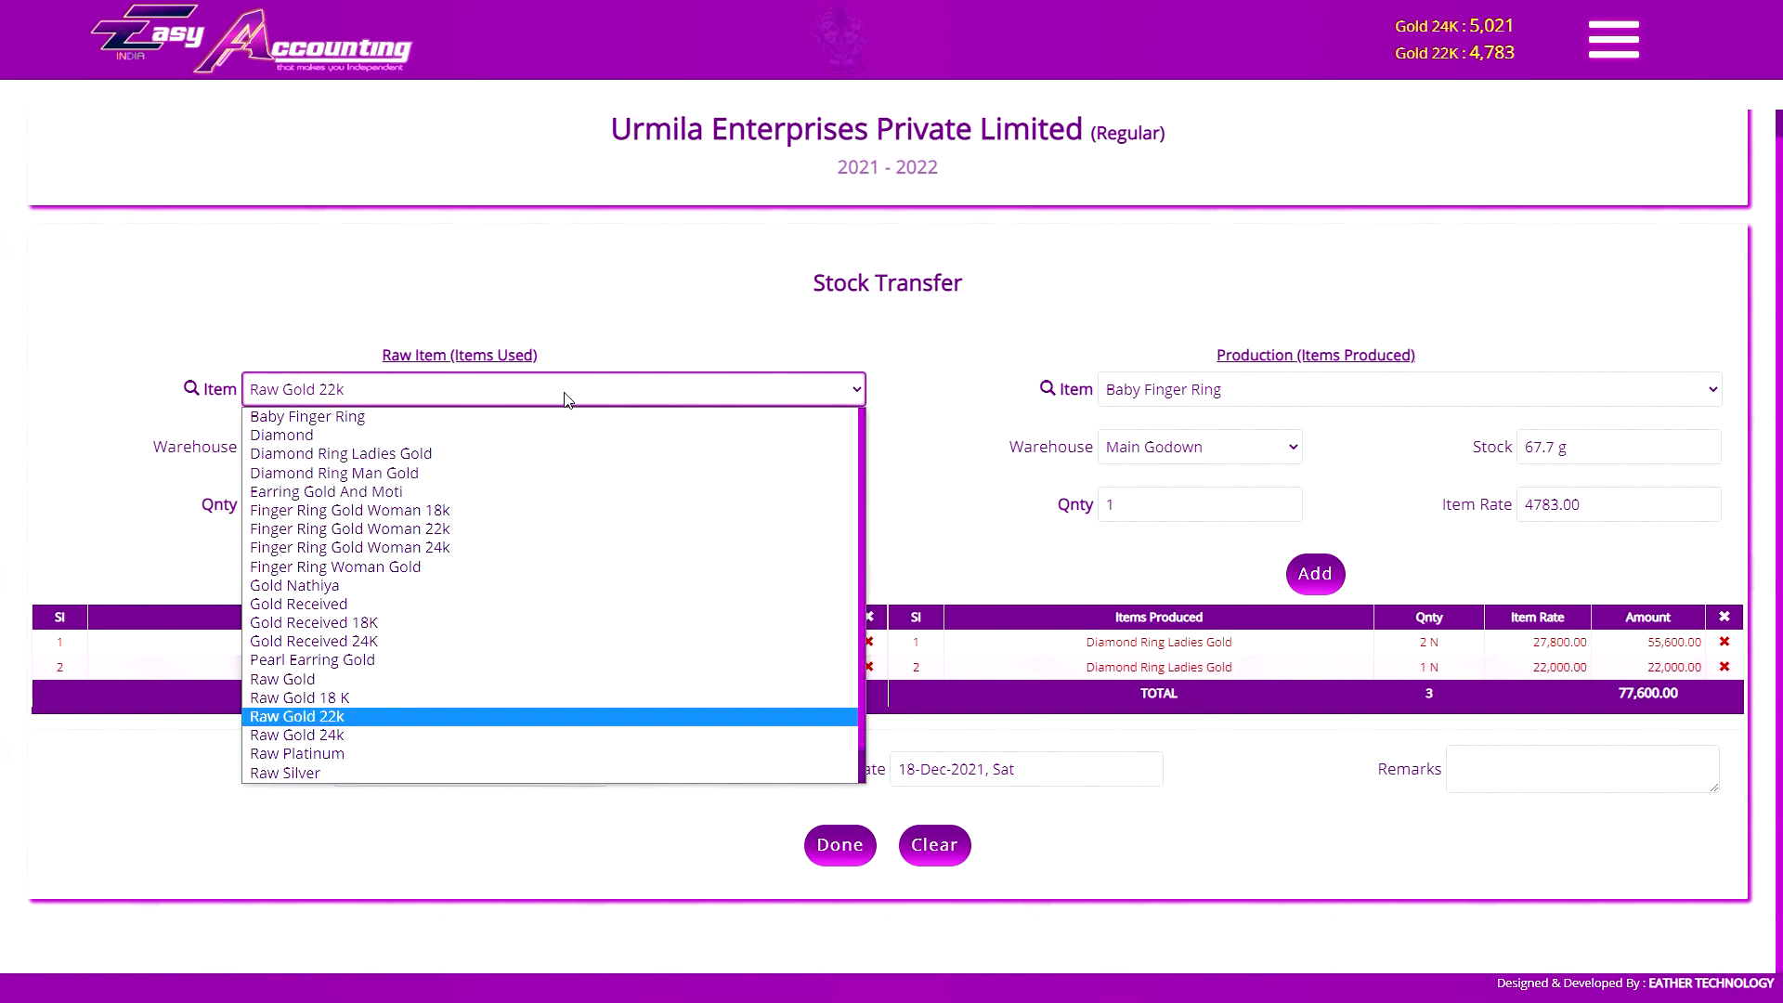
pyautogui.click(510, 717)
pyautogui.click(383, 455)
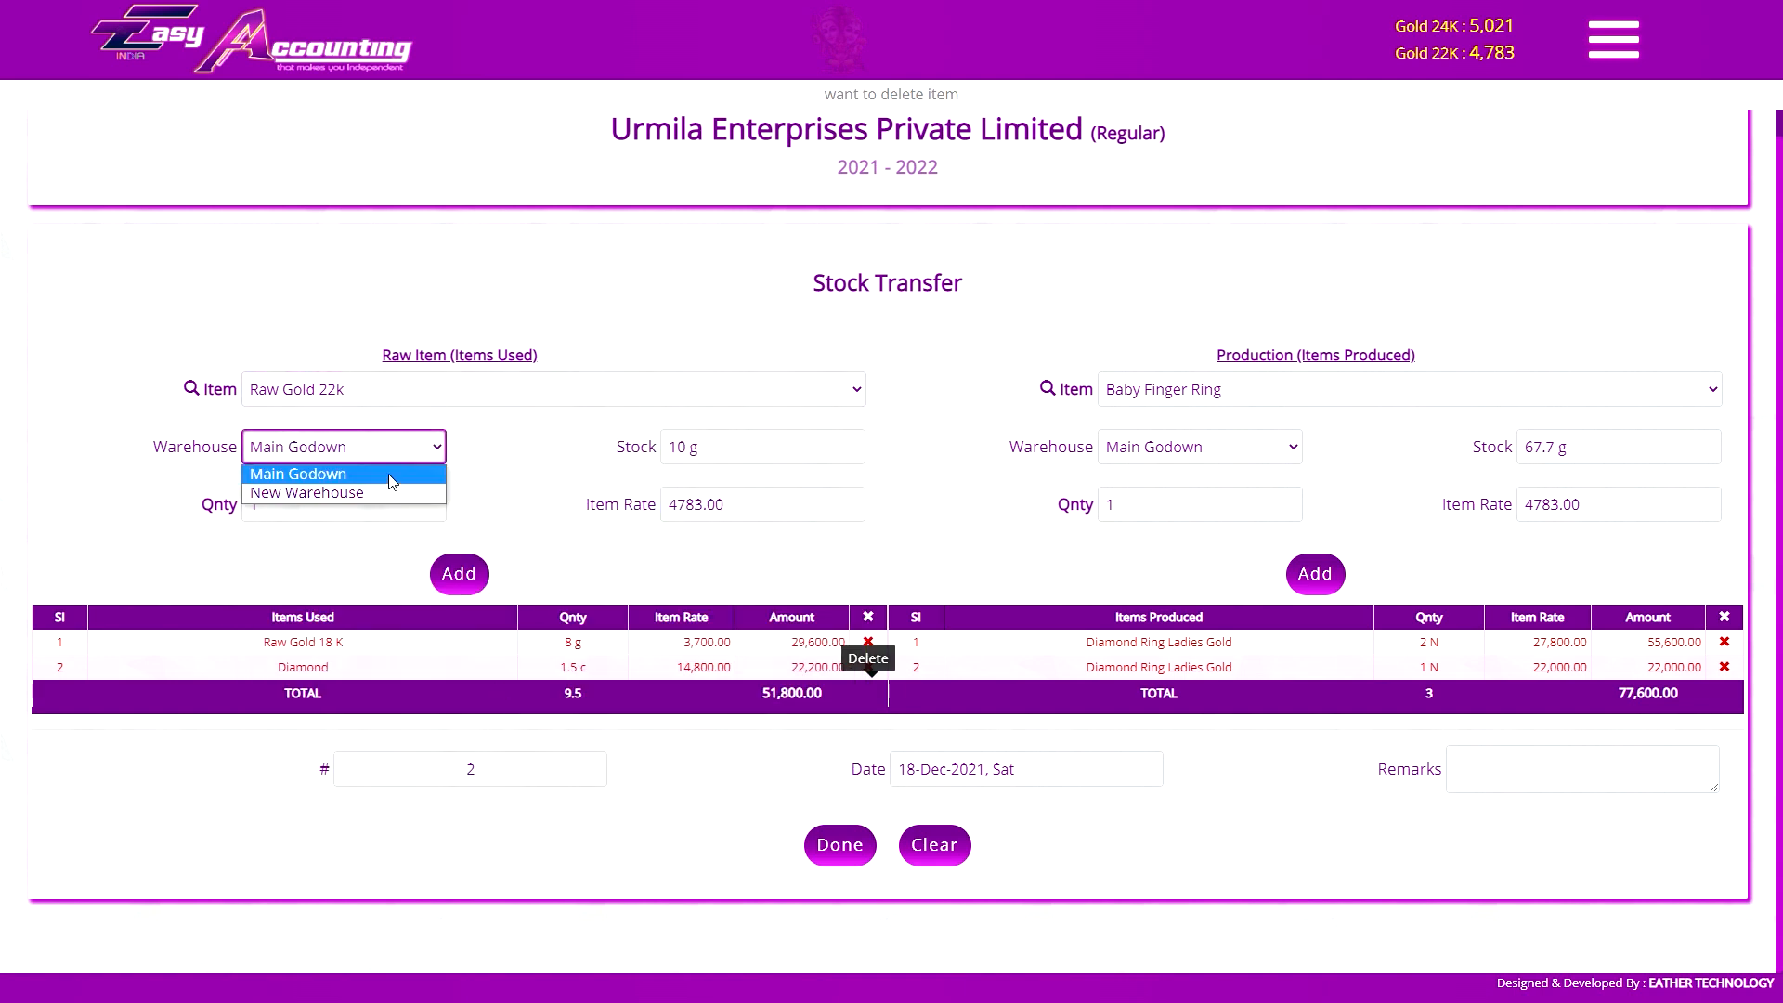
pyautogui.click(390, 451)
pyautogui.click(342, 519)
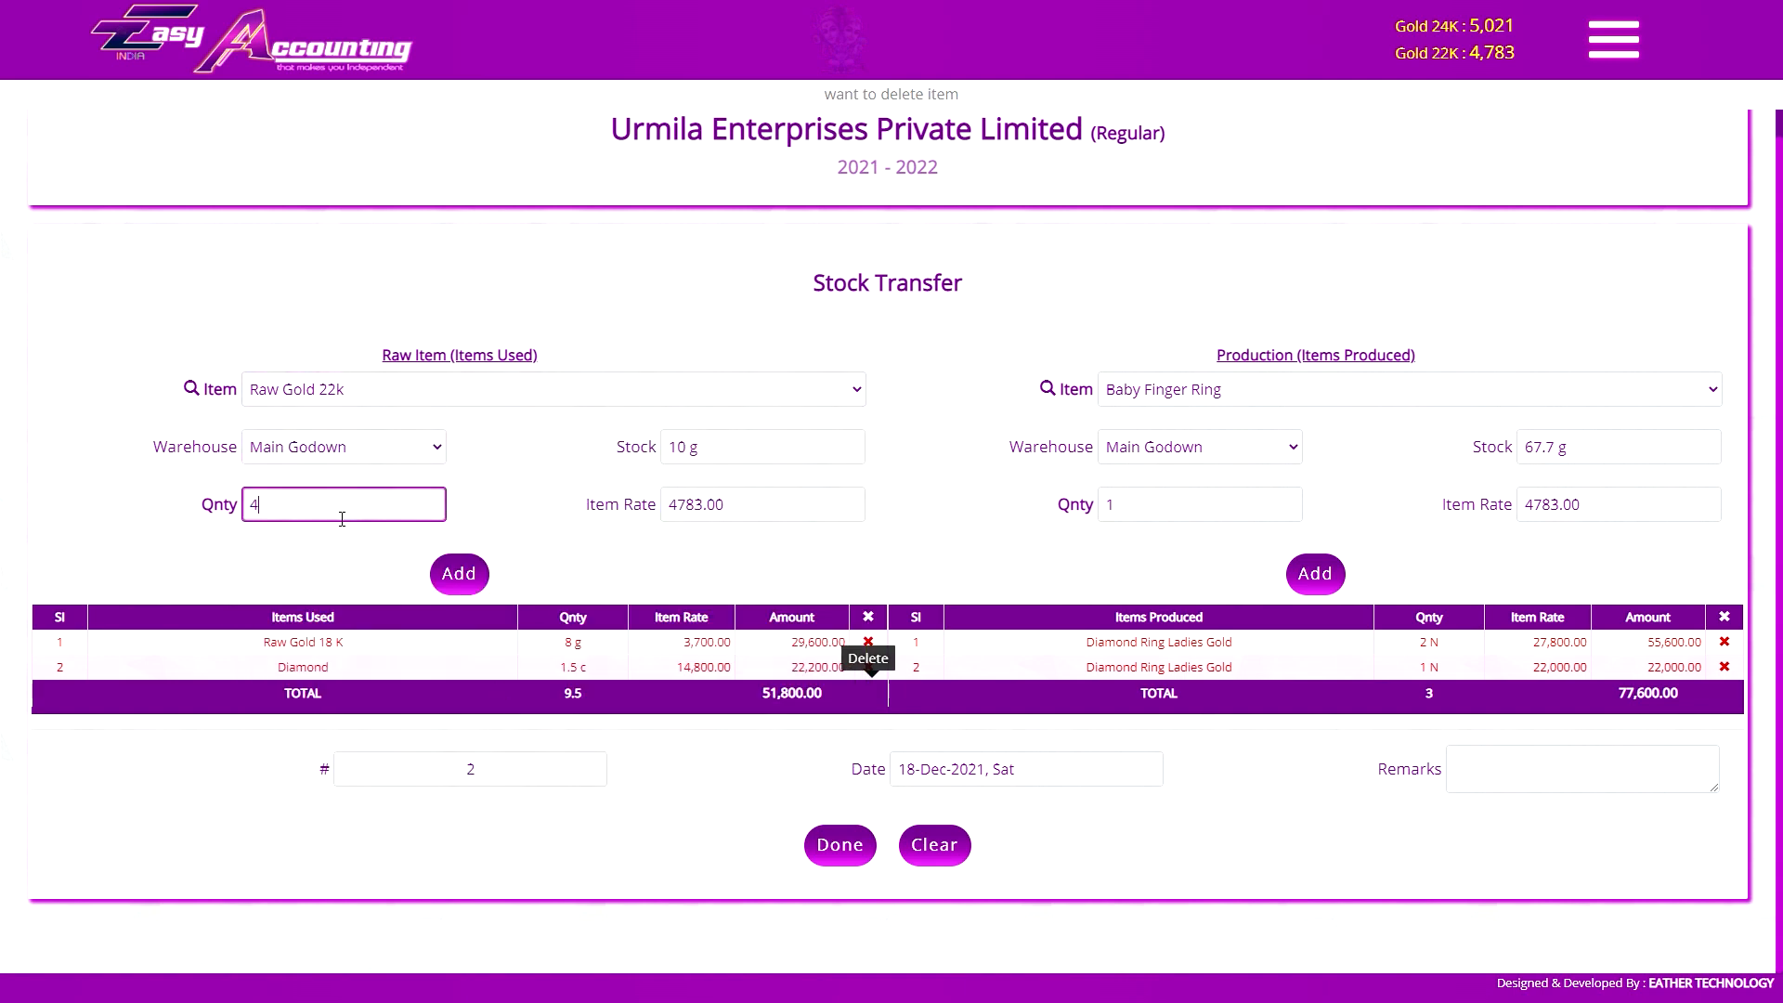
pyautogui.press('Tab')
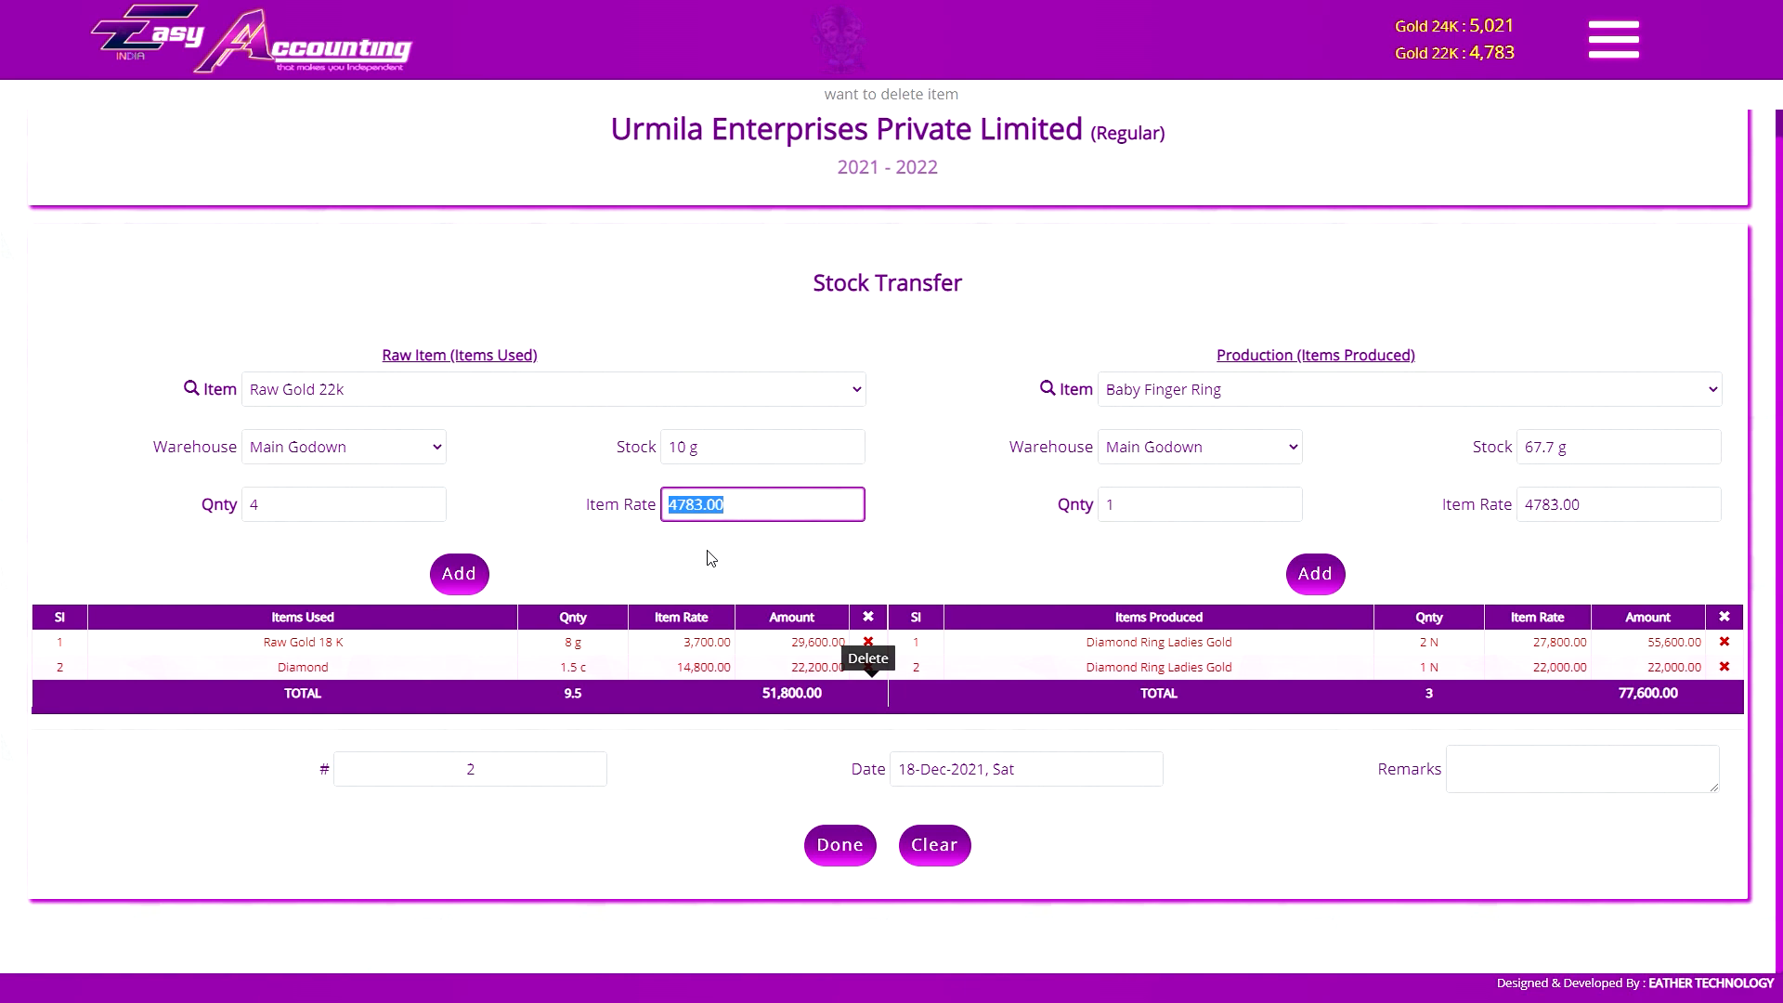
pyautogui.write('4700')
pyautogui.click(469, 580)
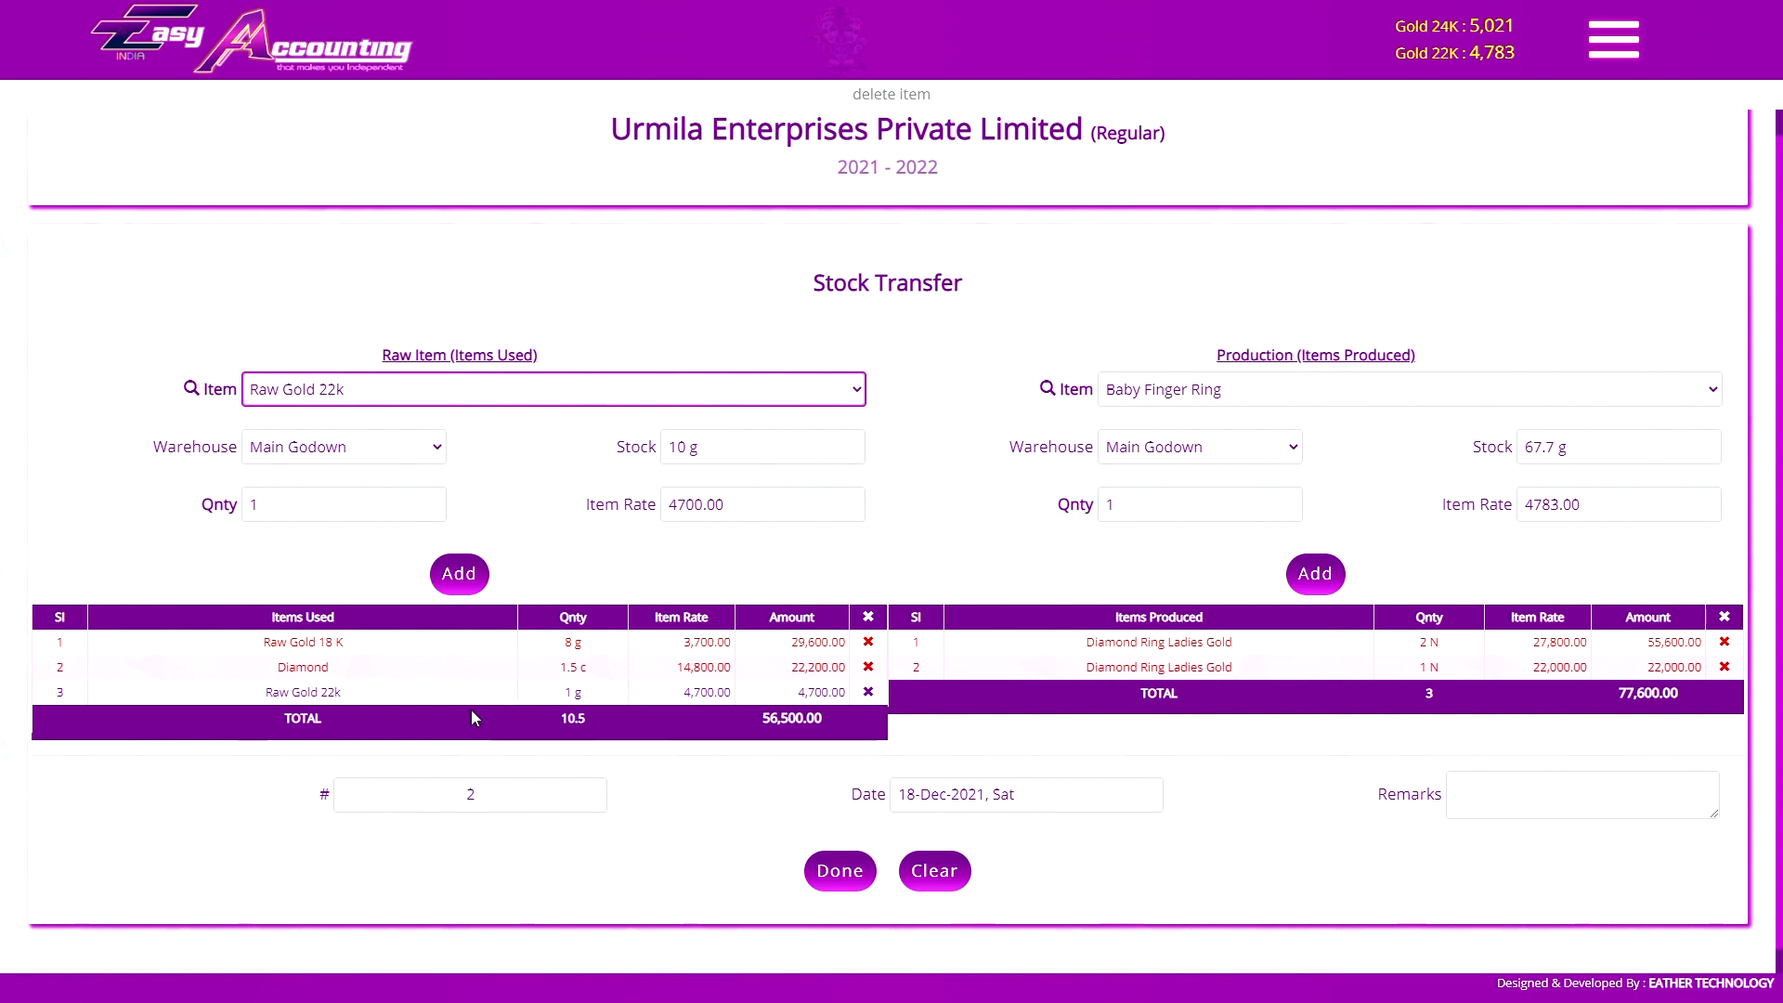
# Add Turtle Finger Ring in Main Godown to the items produced, with quantity 5 and an item rate of 4900
pyautogui.click(1300, 389)
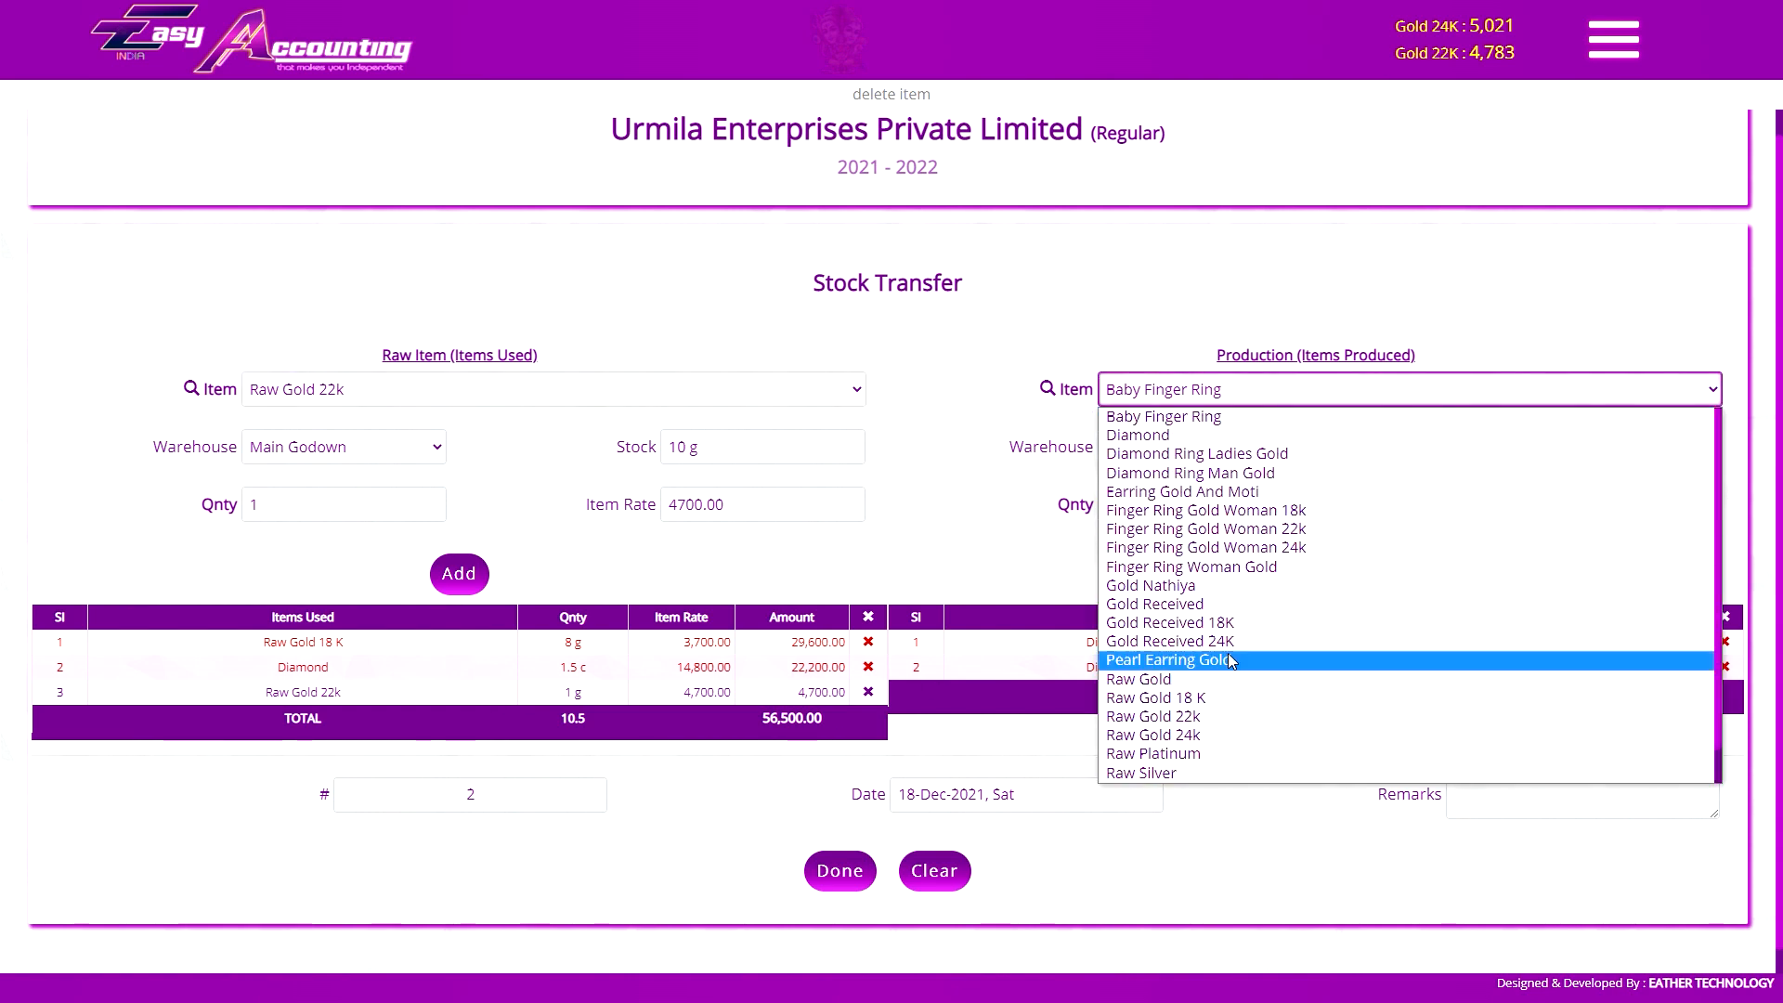
pyautogui.scroll(-1, 1227, 653)
pyautogui.click(1196, 751)
pyautogui.click(1254, 458)
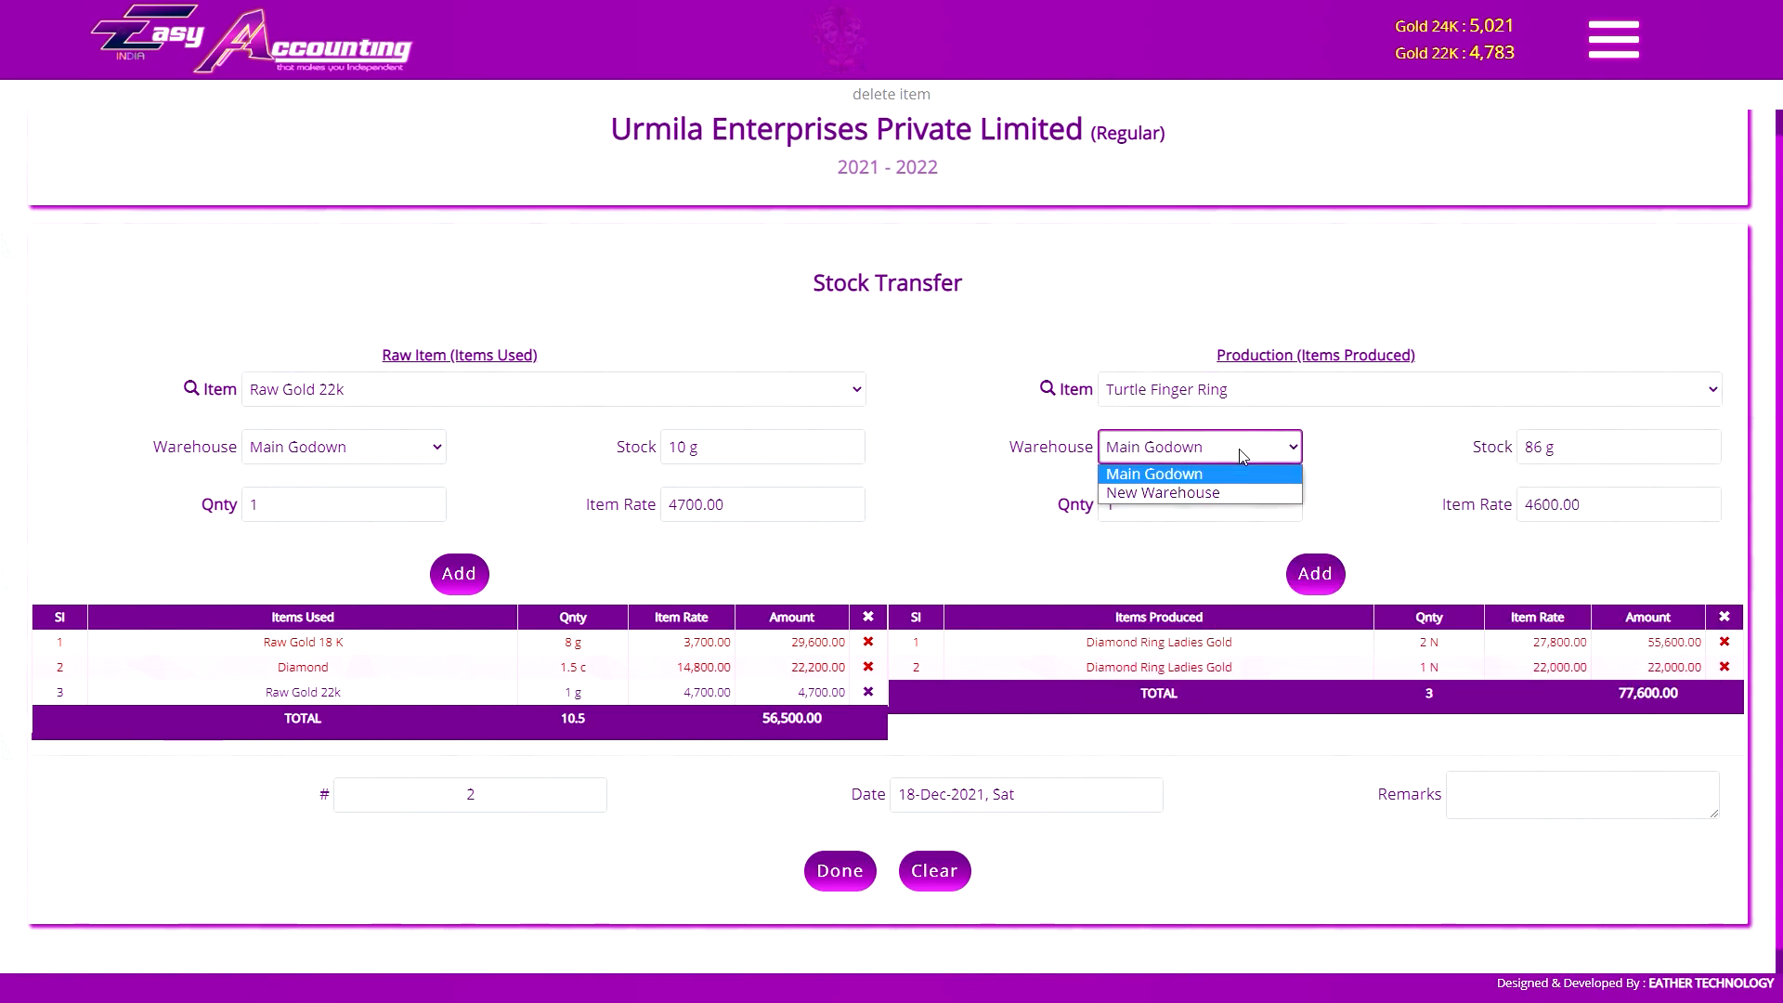
pyautogui.click(1242, 455)
pyautogui.click(1214, 501)
pyautogui.press('BackSpace')
pyautogui.write('5')
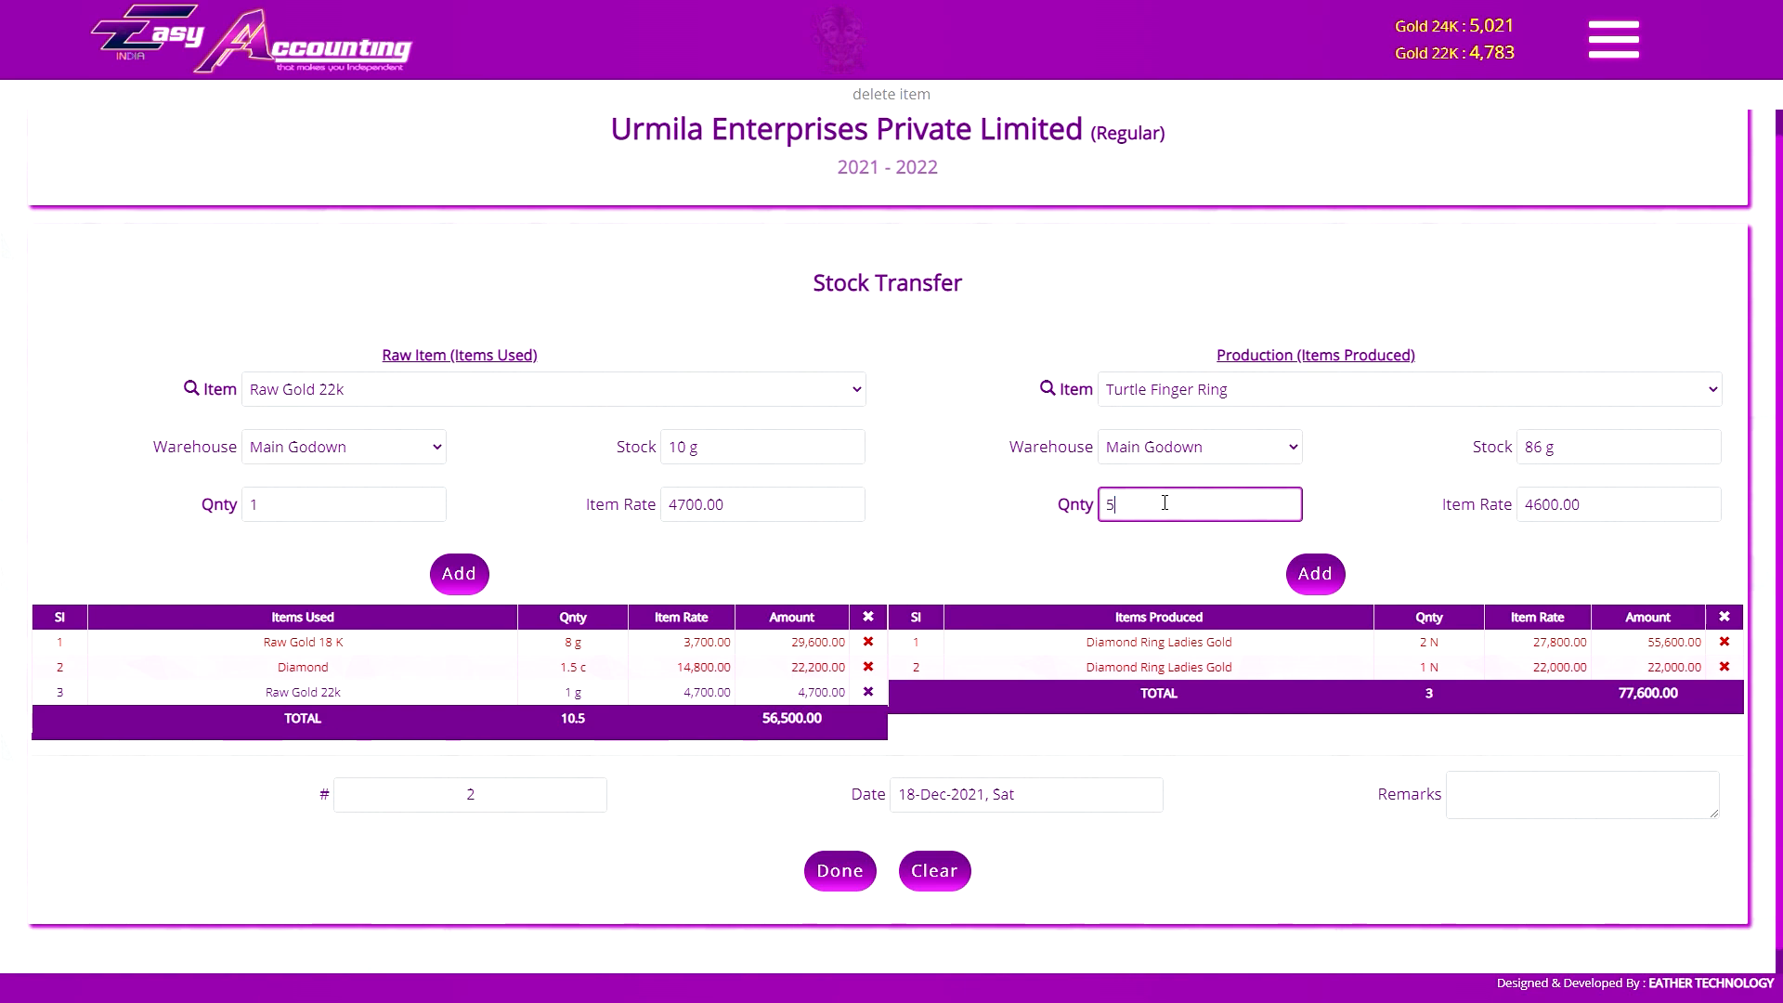
pyautogui.press('Tab')
pyautogui.write('4900')
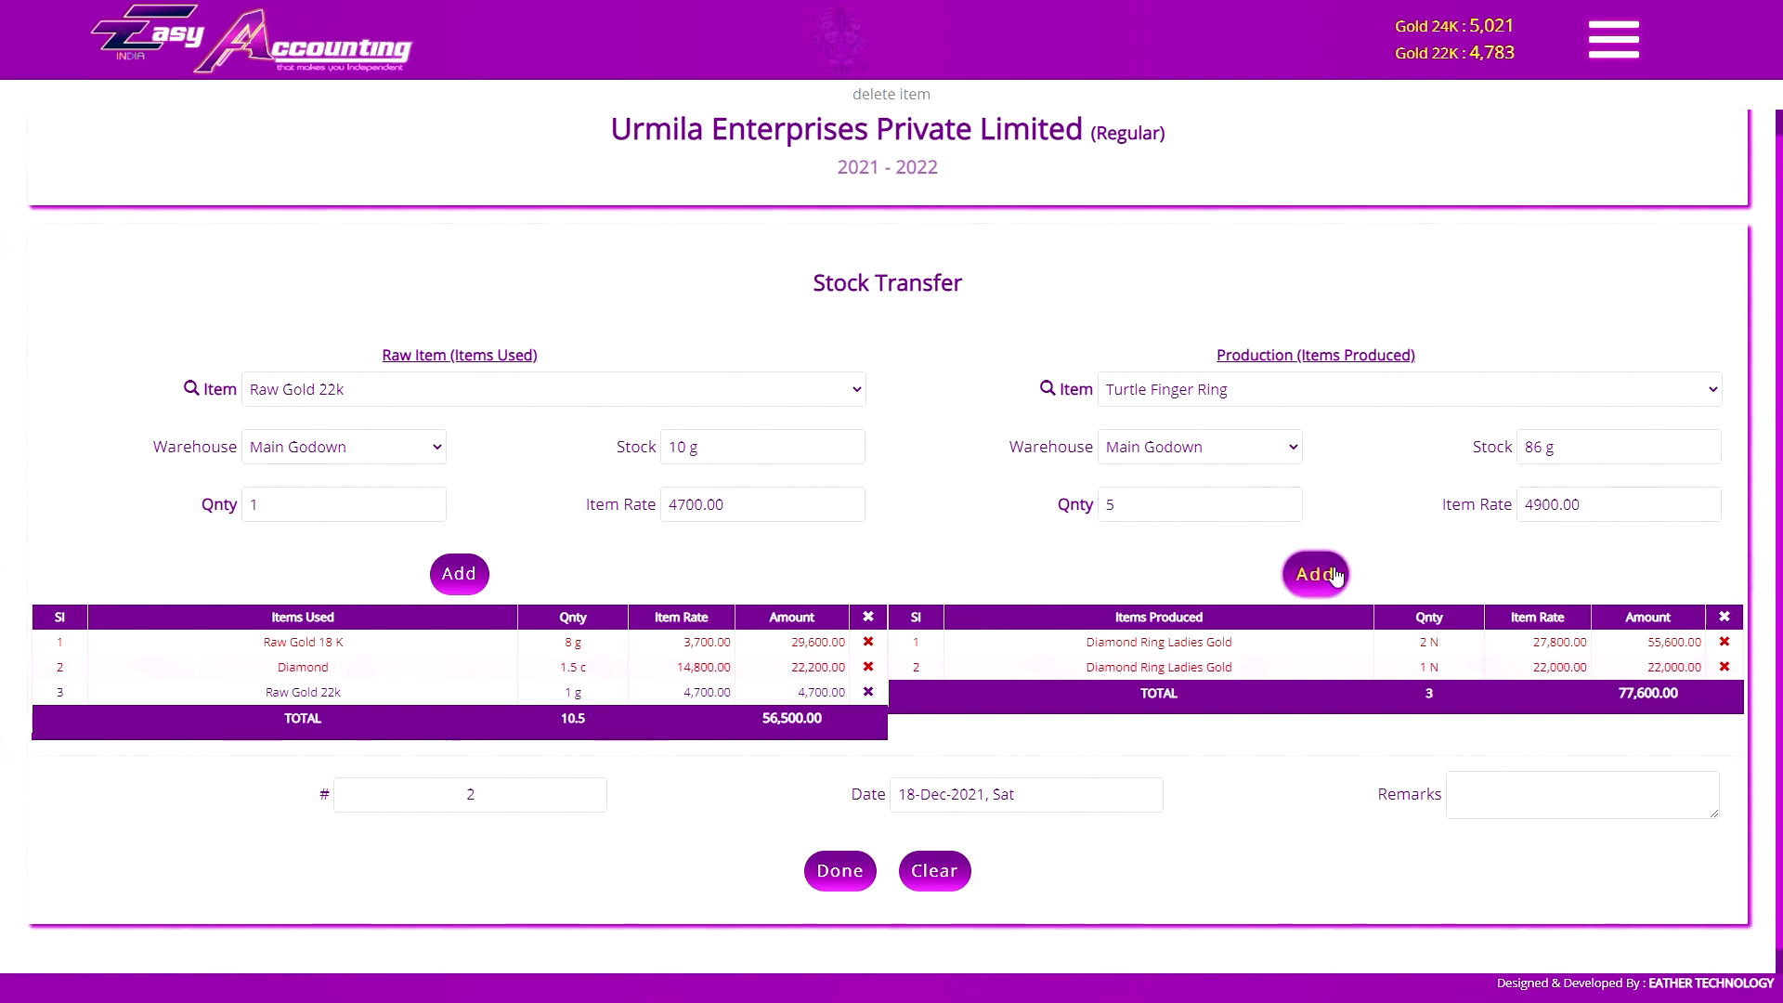
pyautogui.click(1333, 574)
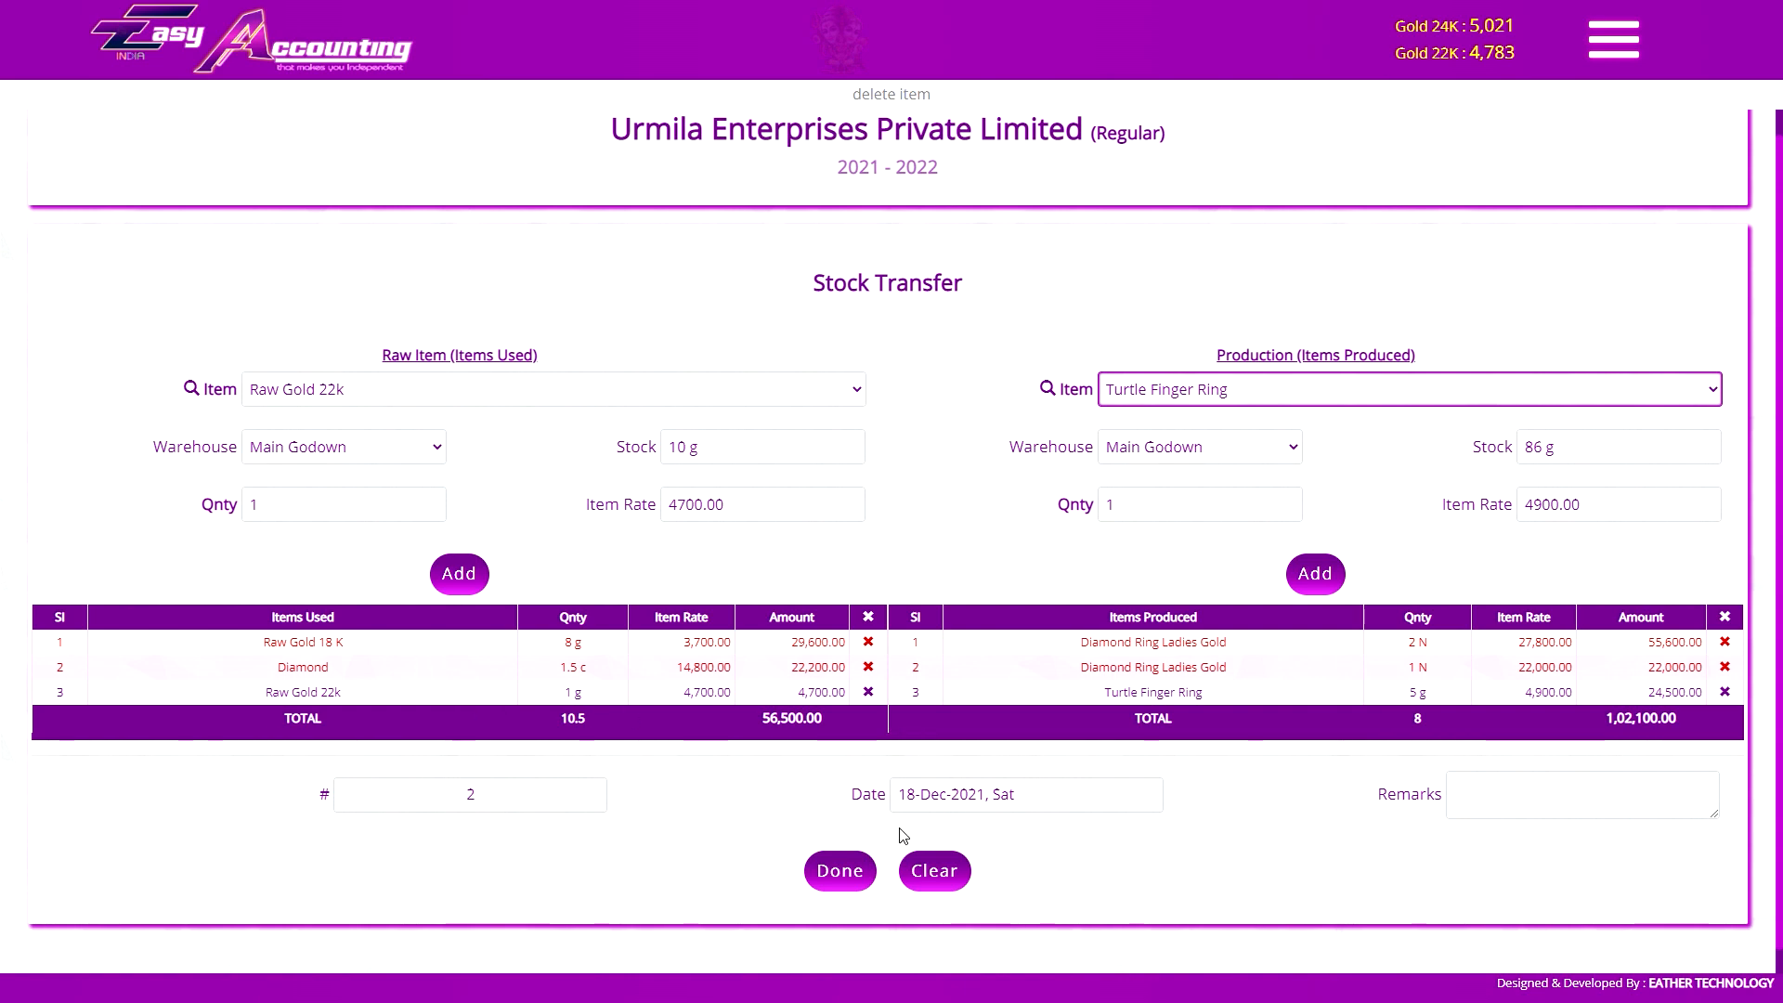
# Submit the stock transfer dated 18-Dec-2021 with the remarks left empty
pyautogui.click(1012, 807)
pyautogui.click(1010, 805)
pyautogui.click(1647, 795)
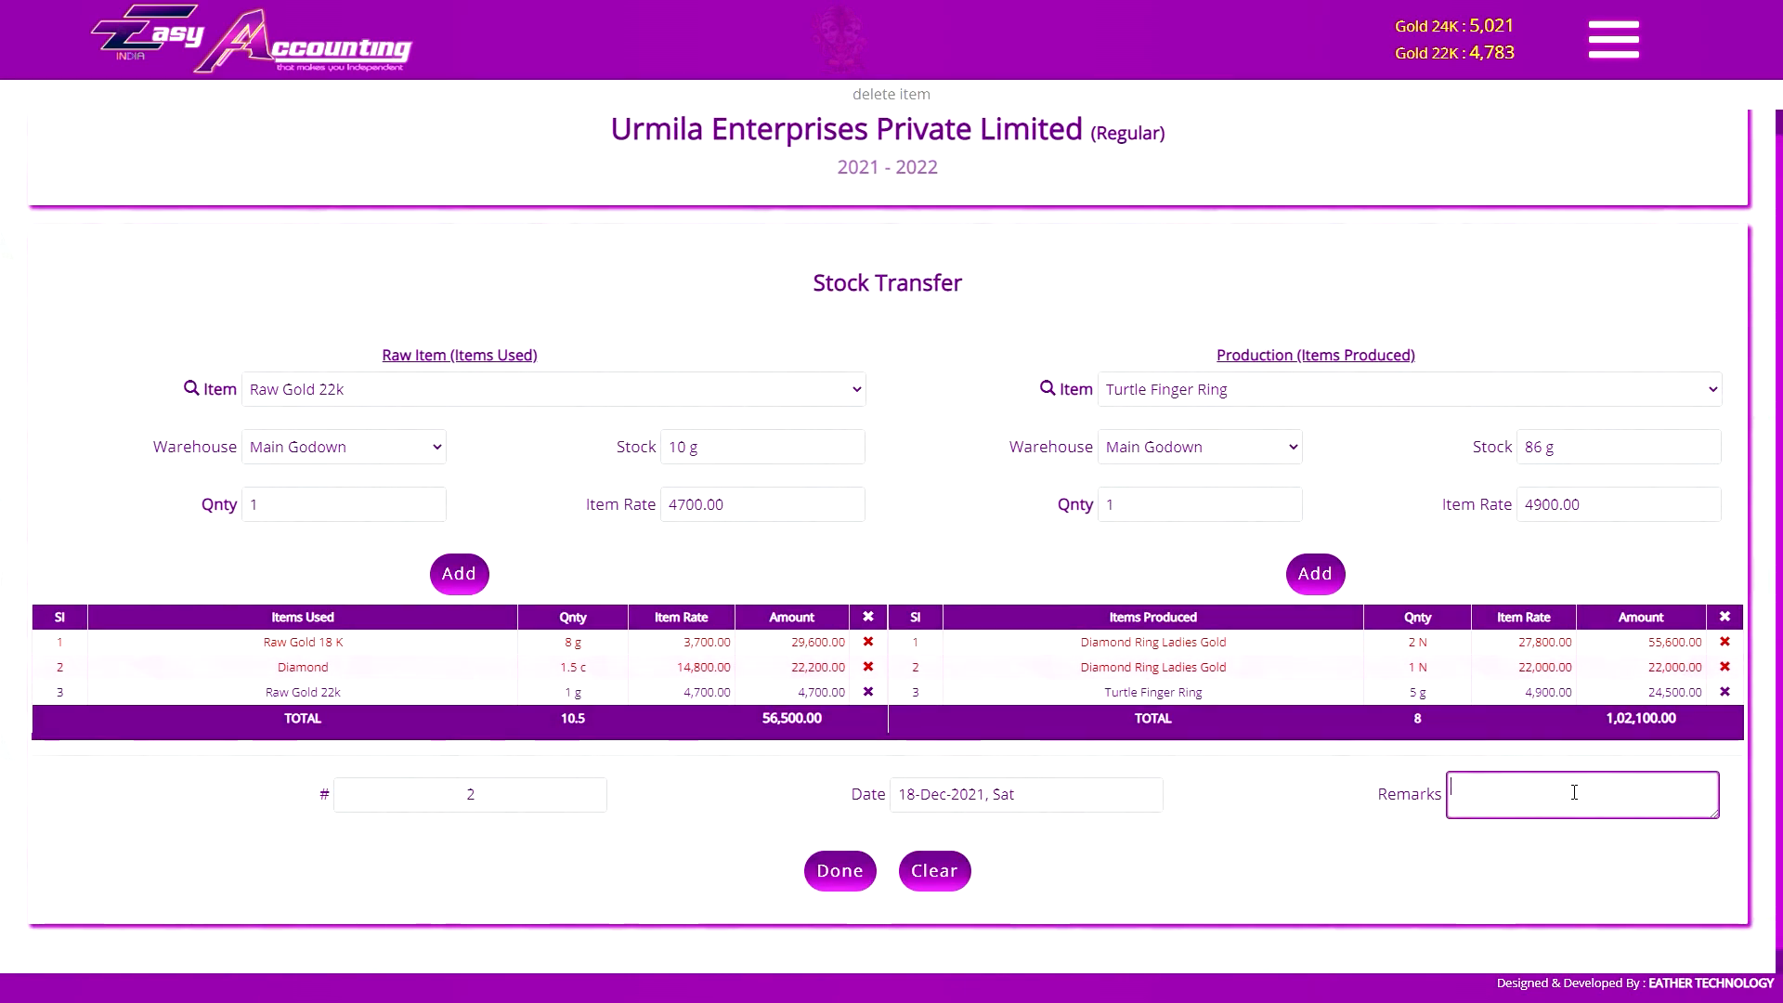
pyautogui.click(839, 869)
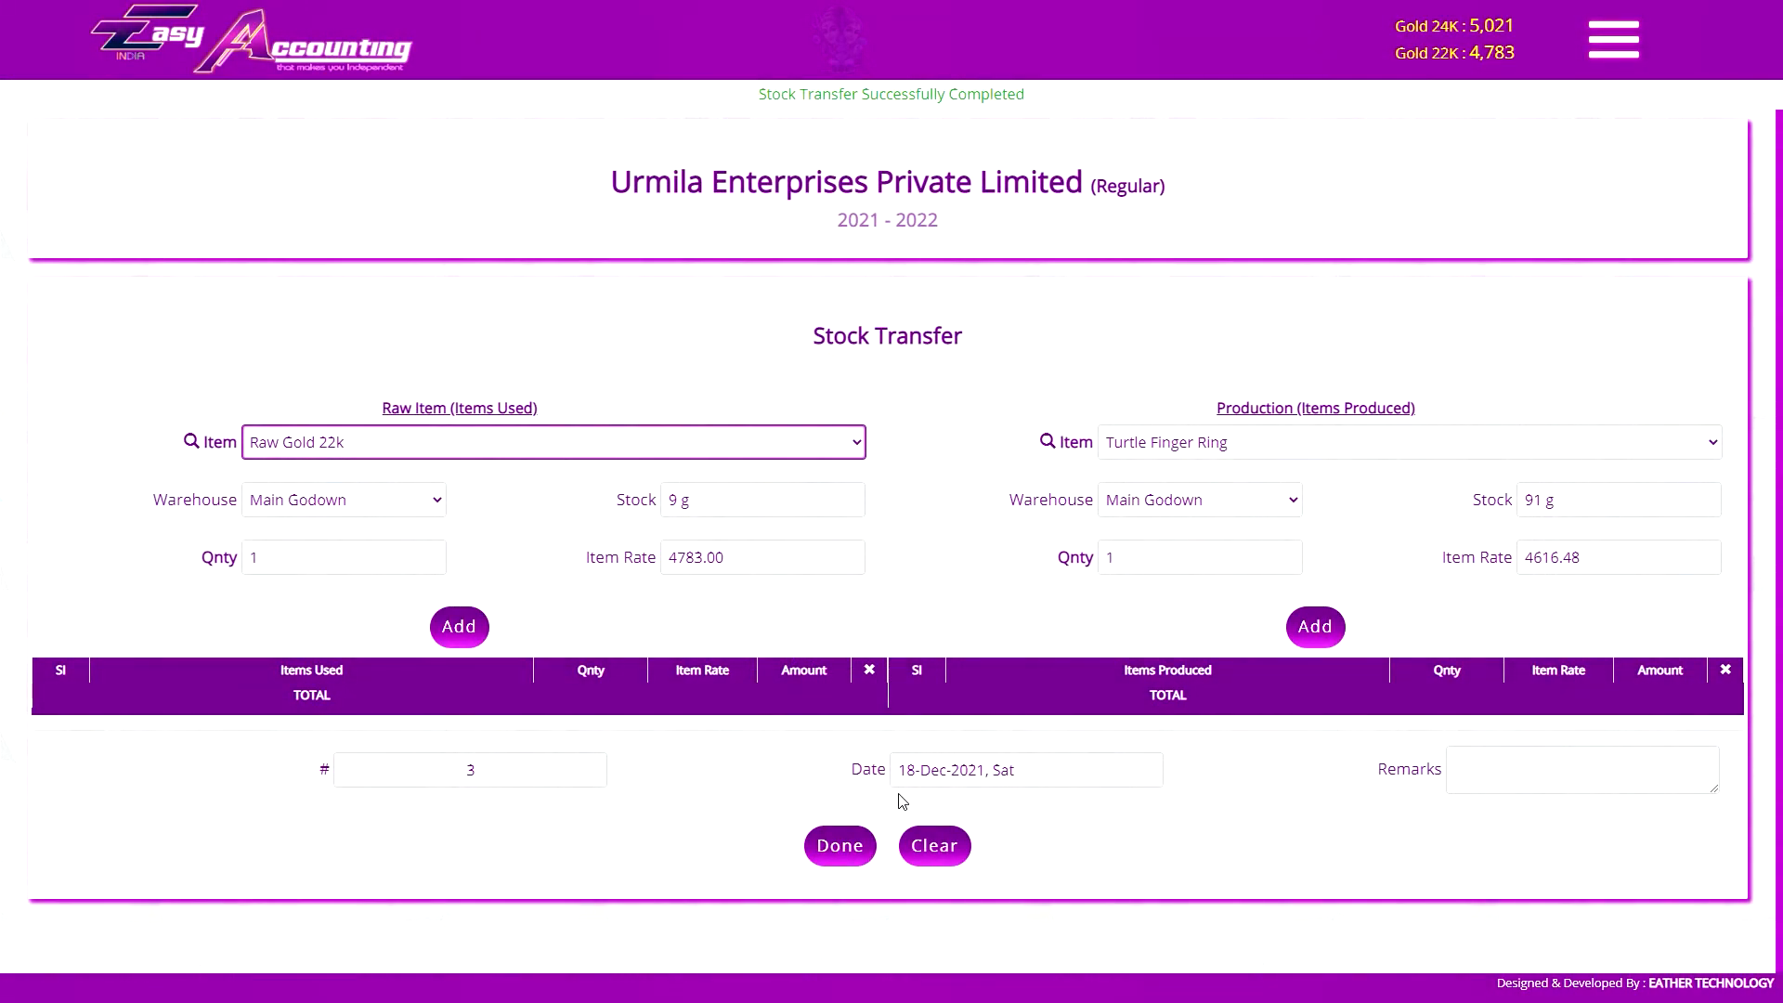
# Add one unit of Raw Gold 22k as used and one Turtle Finger Ring as produced, and clear the transfer entries
pyautogui.click(459, 626)
pyautogui.click(1315, 625)
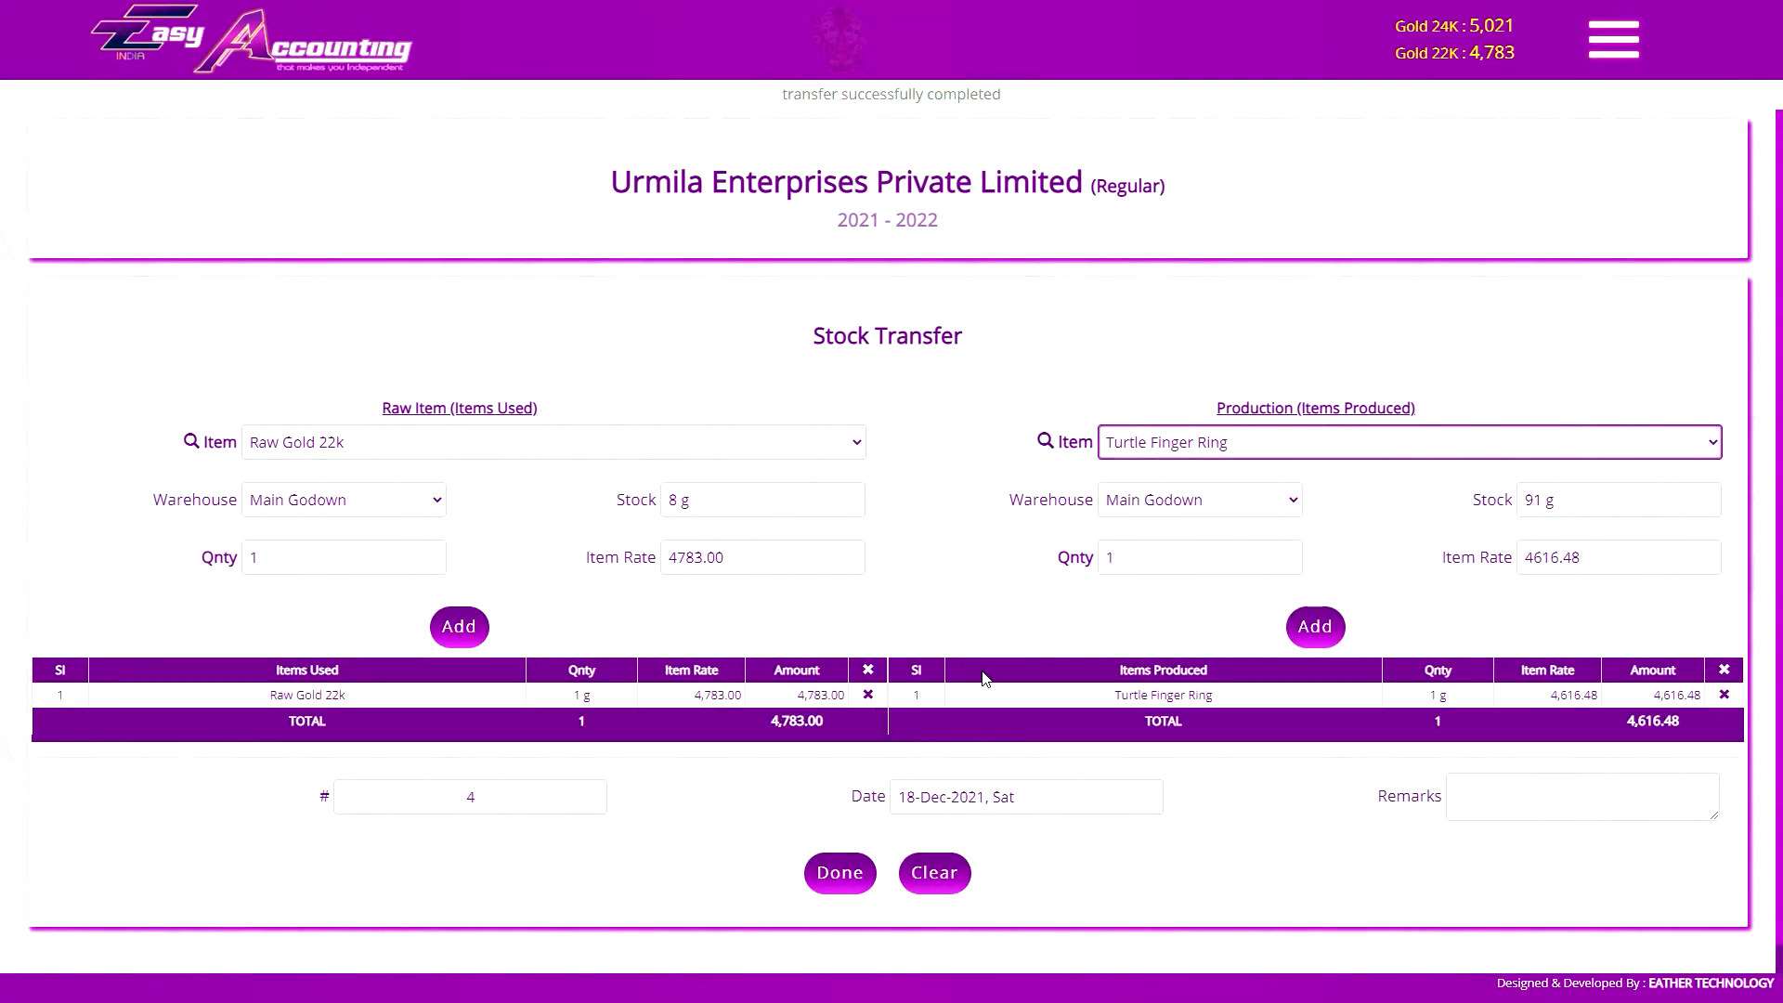
pyautogui.click(933, 870)
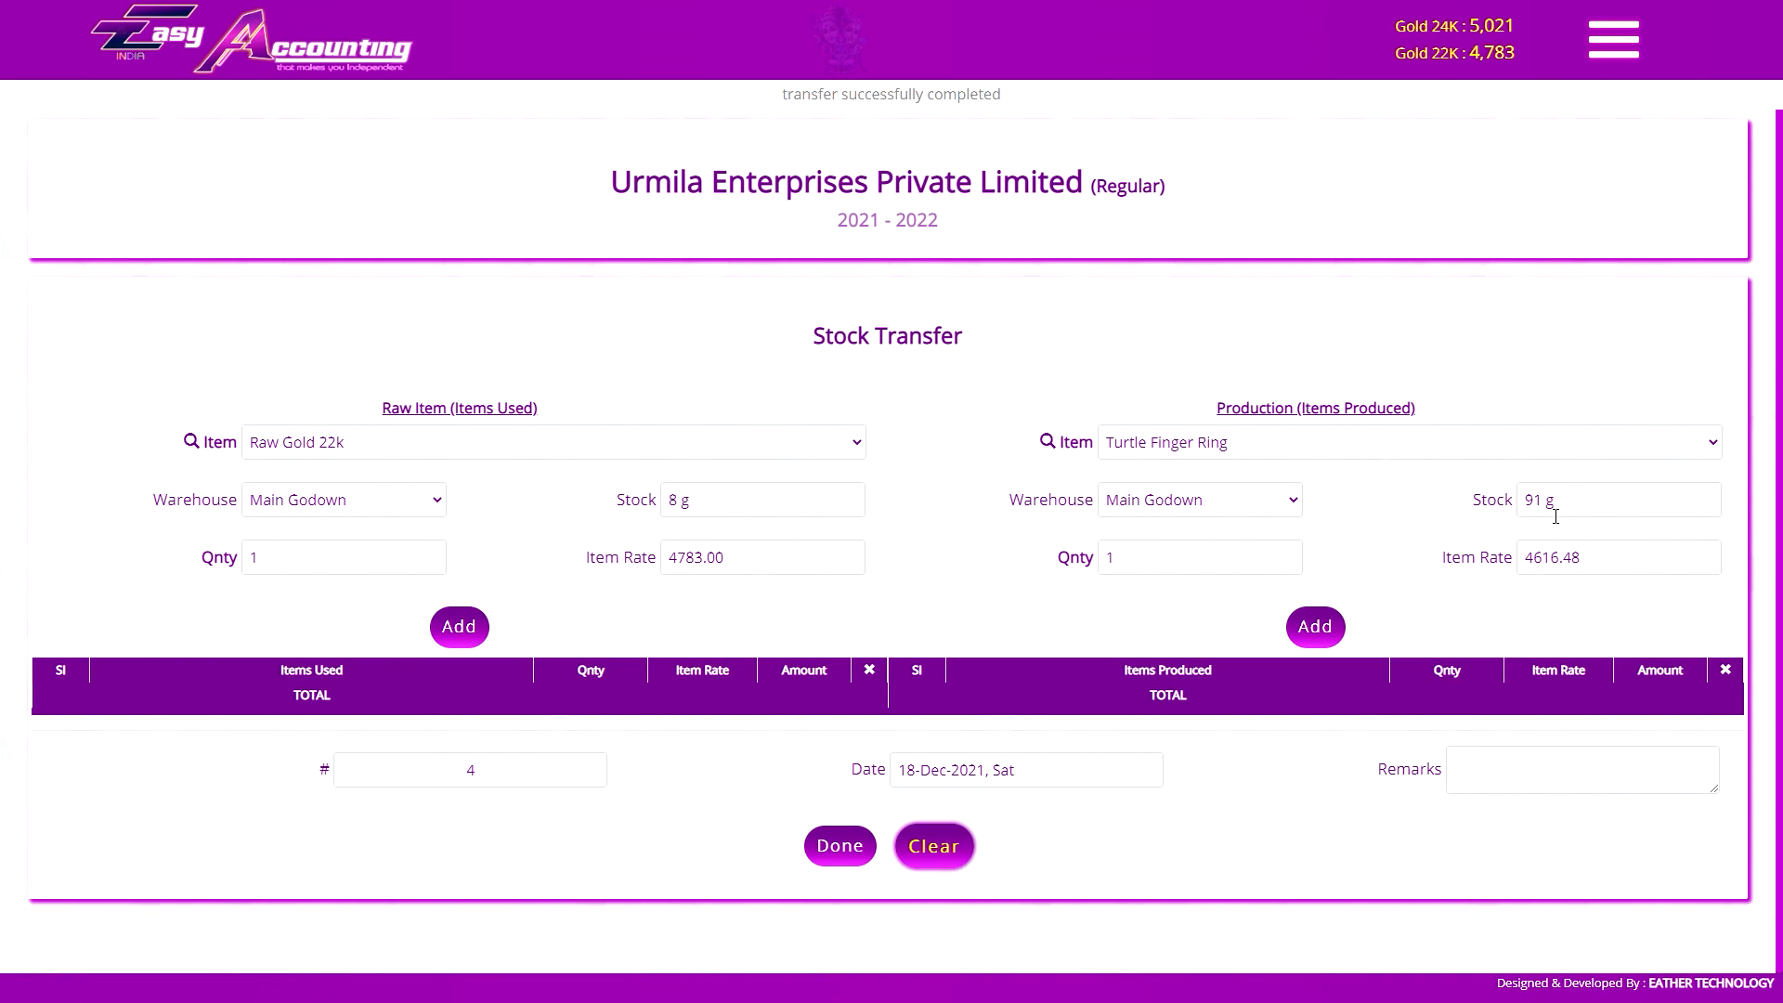
pyautogui.click(1365, 450)
pyautogui.click(1365, 469)
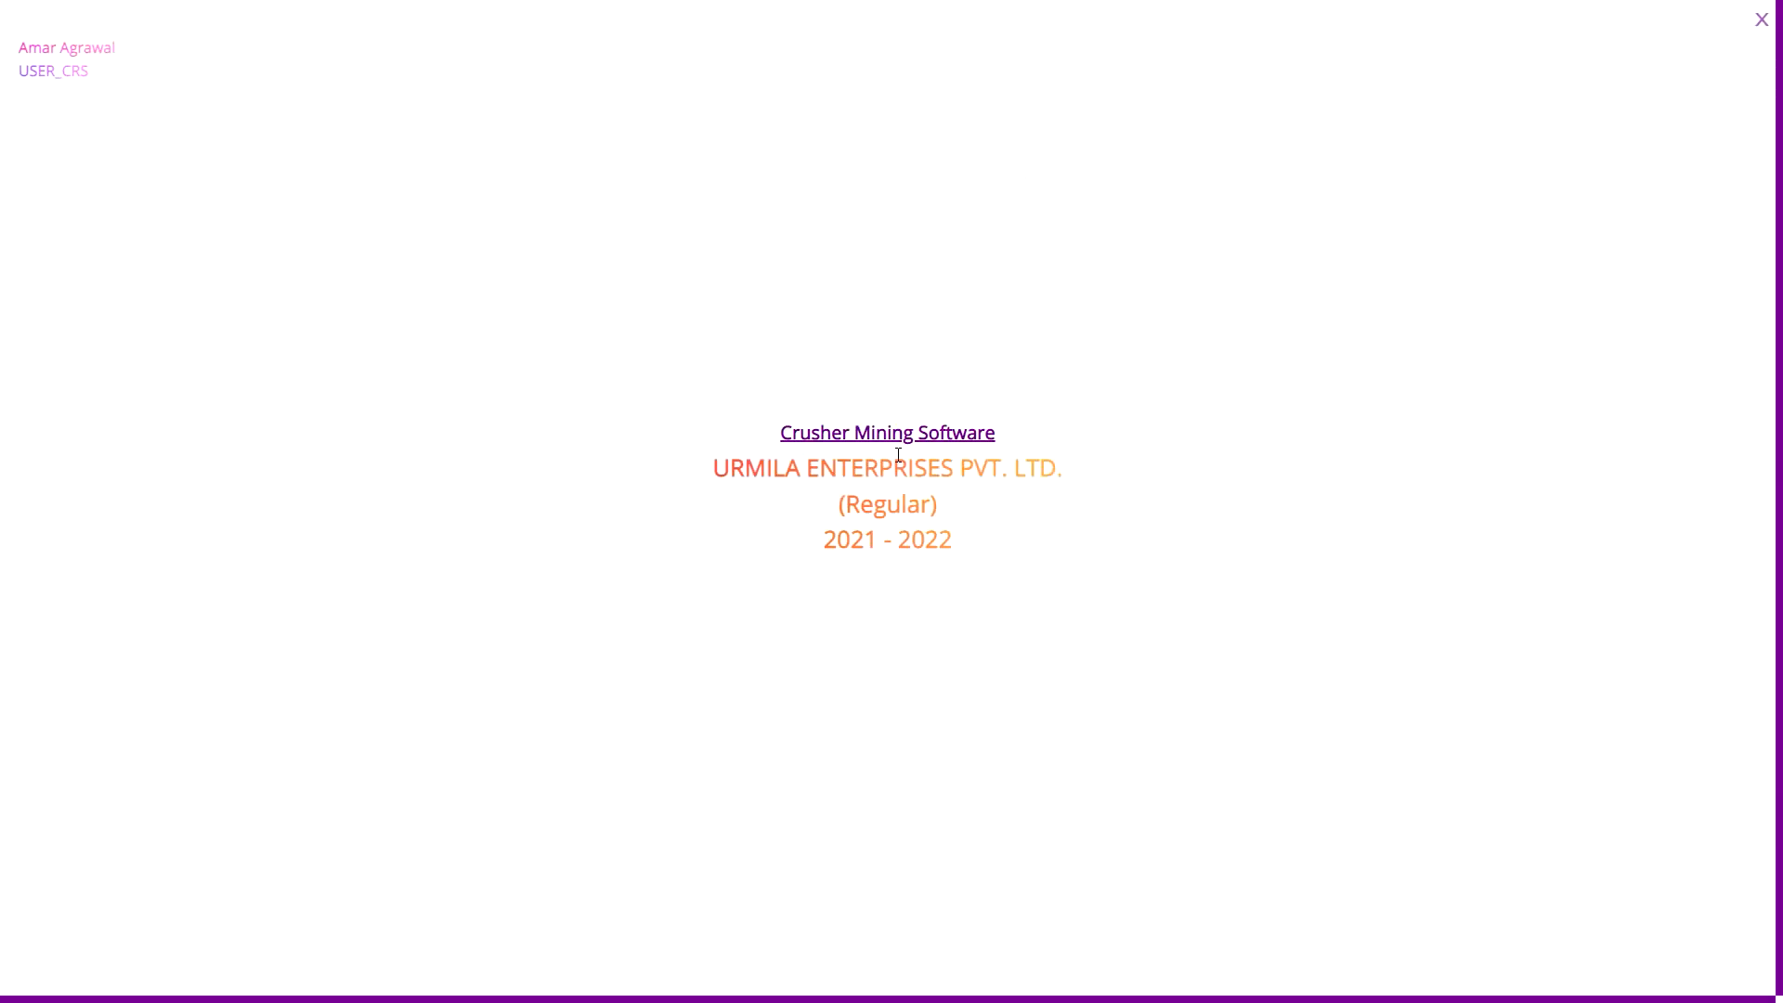
# Close the company splash screen and examine the form for Simple Stock Transfer, Fuel Consumption, Stock Transferred by Crusher and Production from Mines
pyautogui.click(1762, 19)
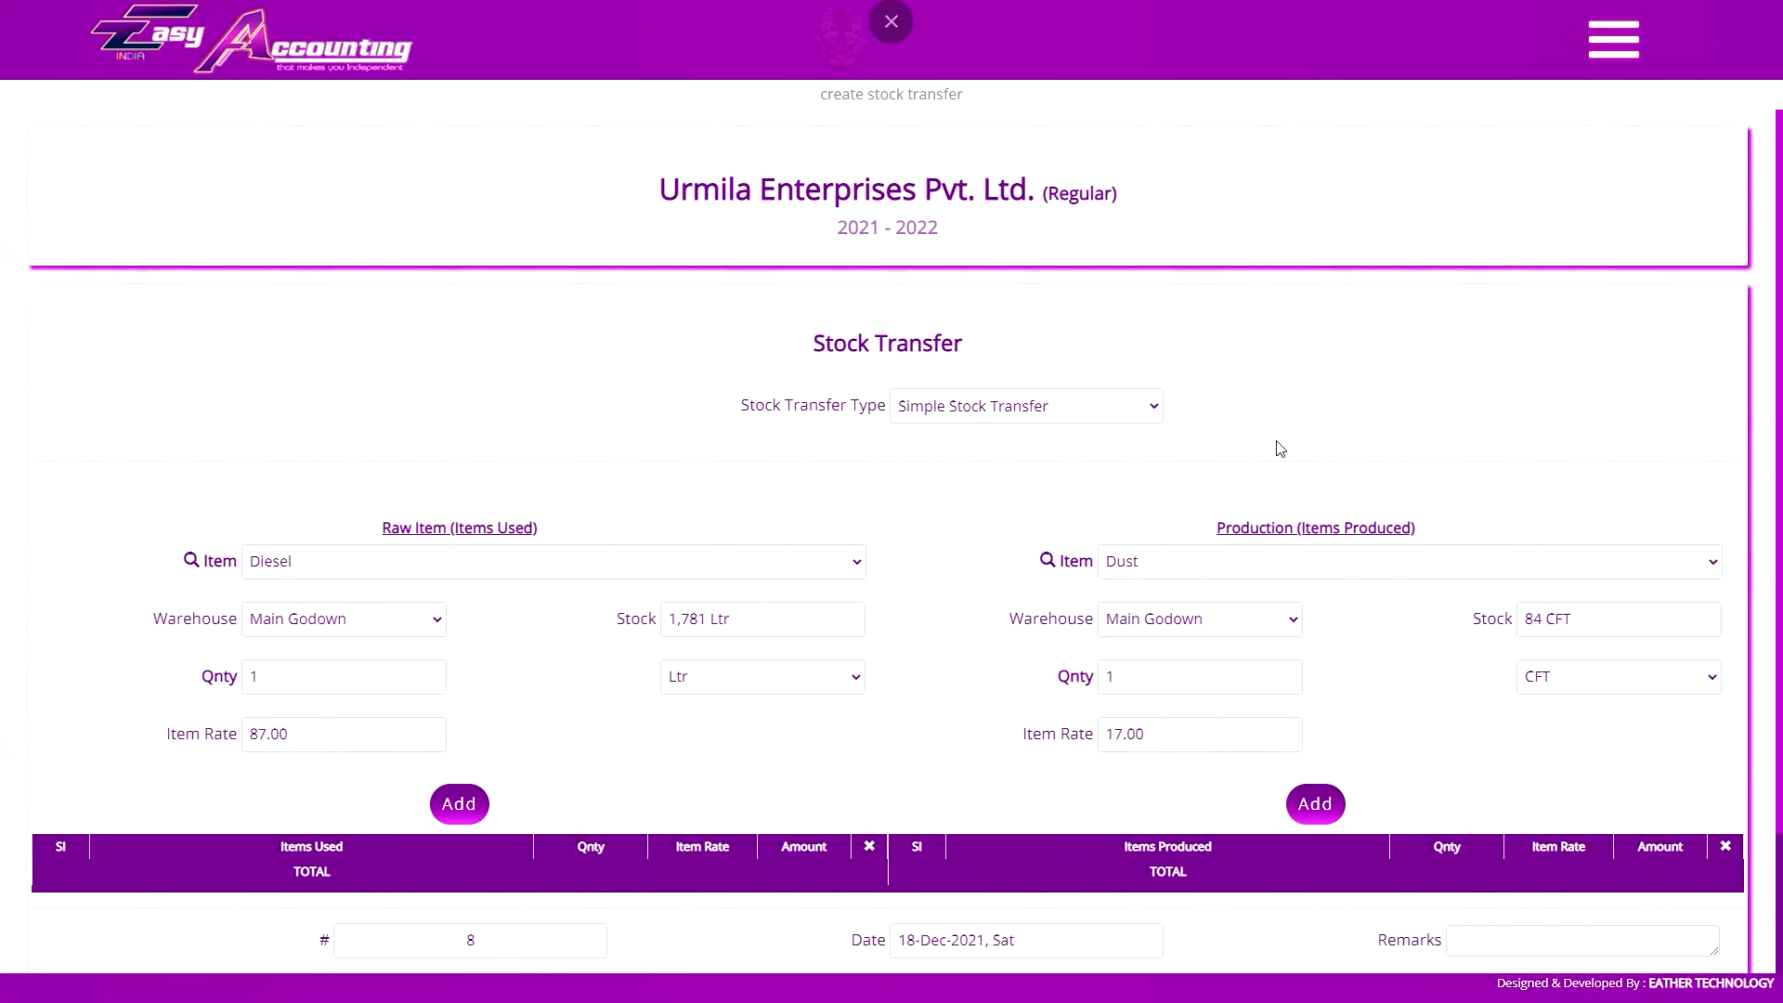
pyautogui.click(923, 408)
pyautogui.click(992, 424)
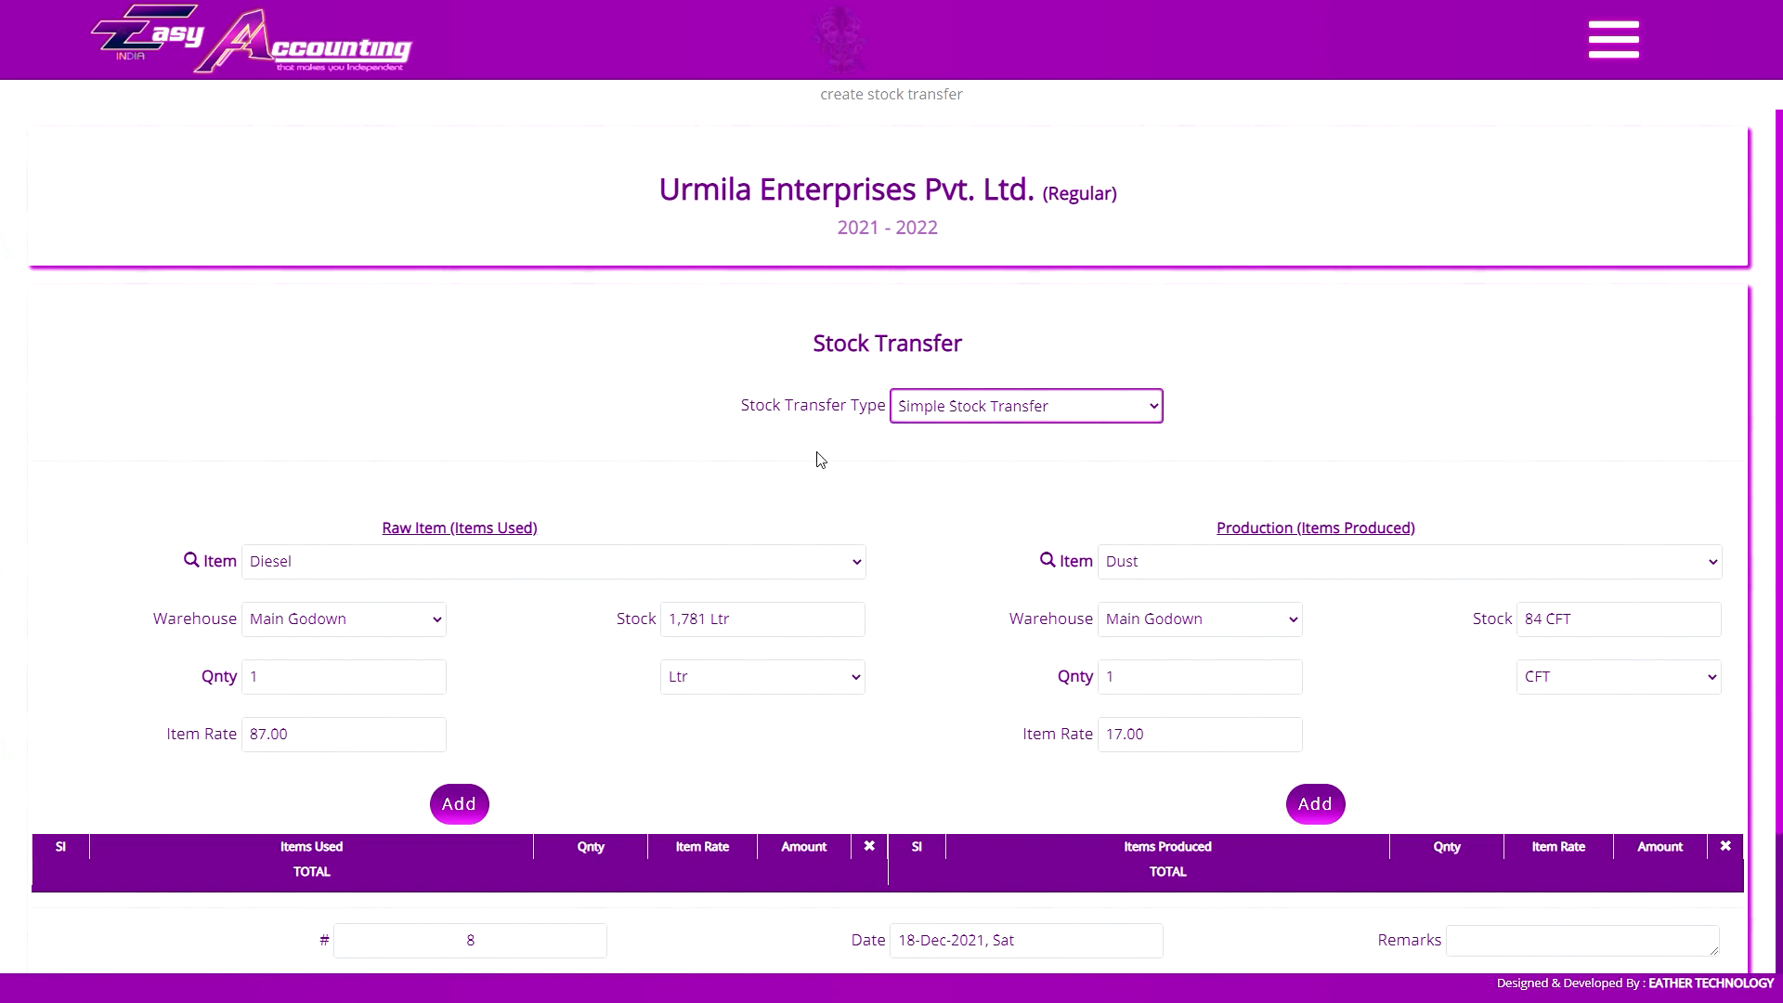
pyautogui.click(970, 413)
pyautogui.click(964, 450)
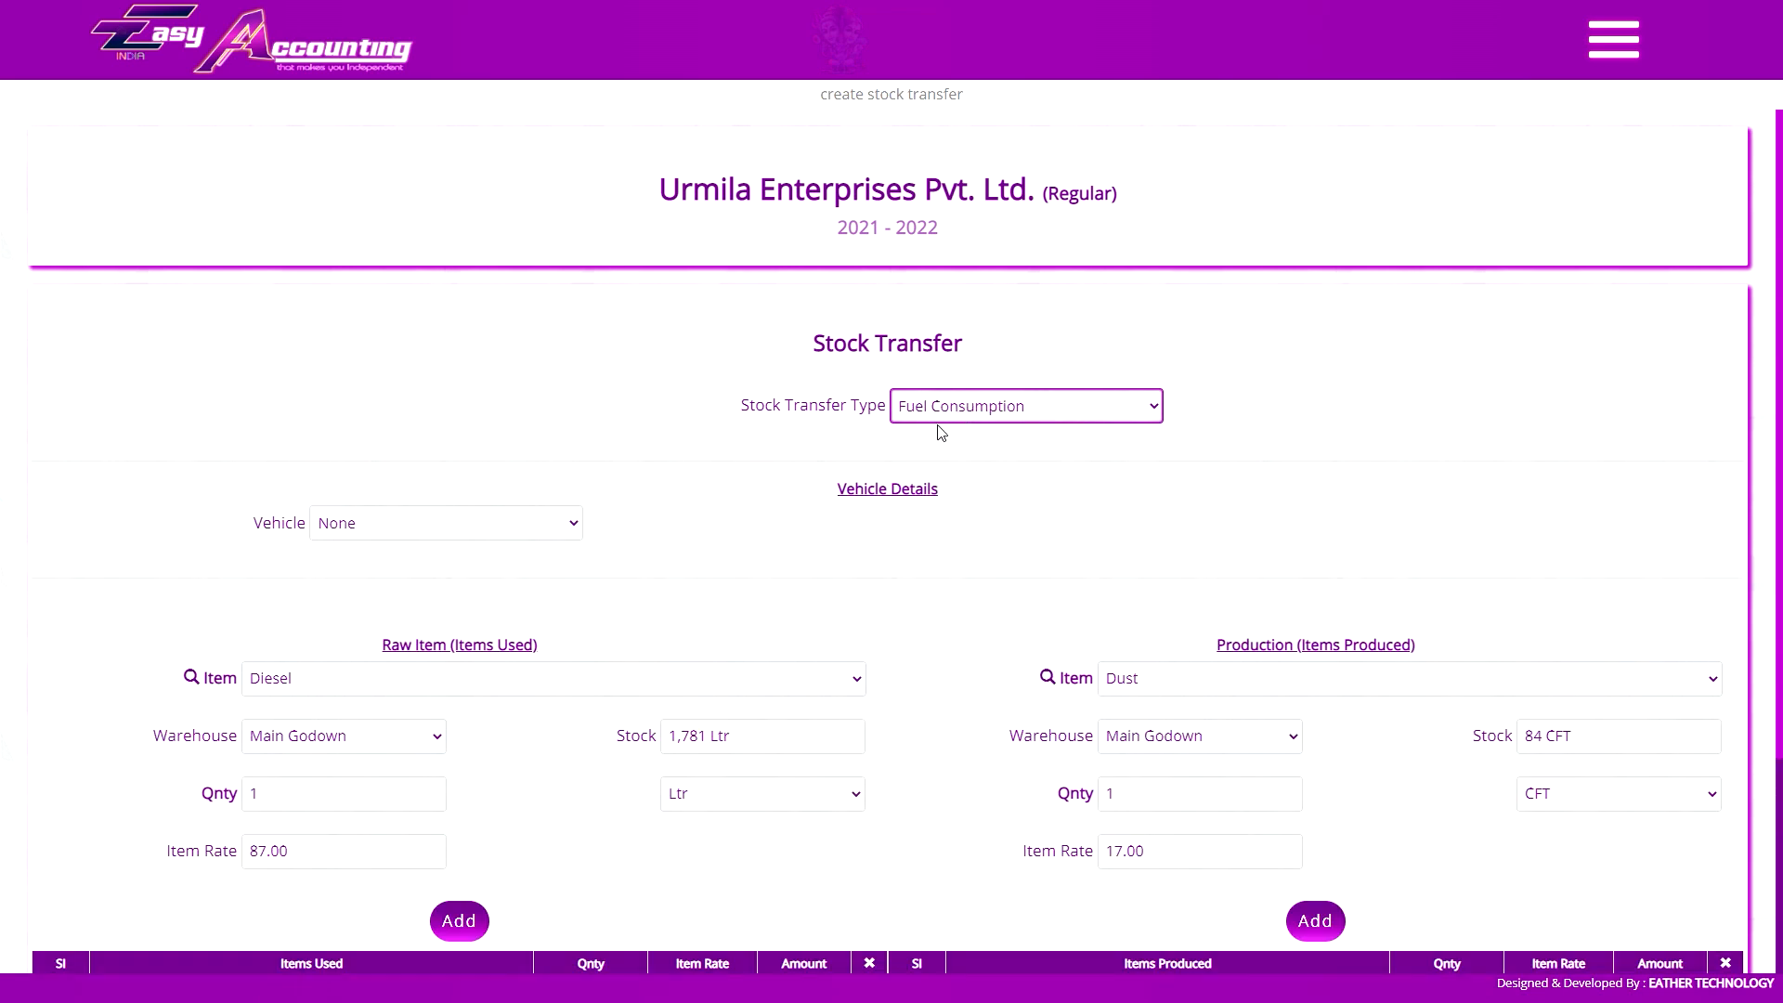
pyautogui.click(952, 415)
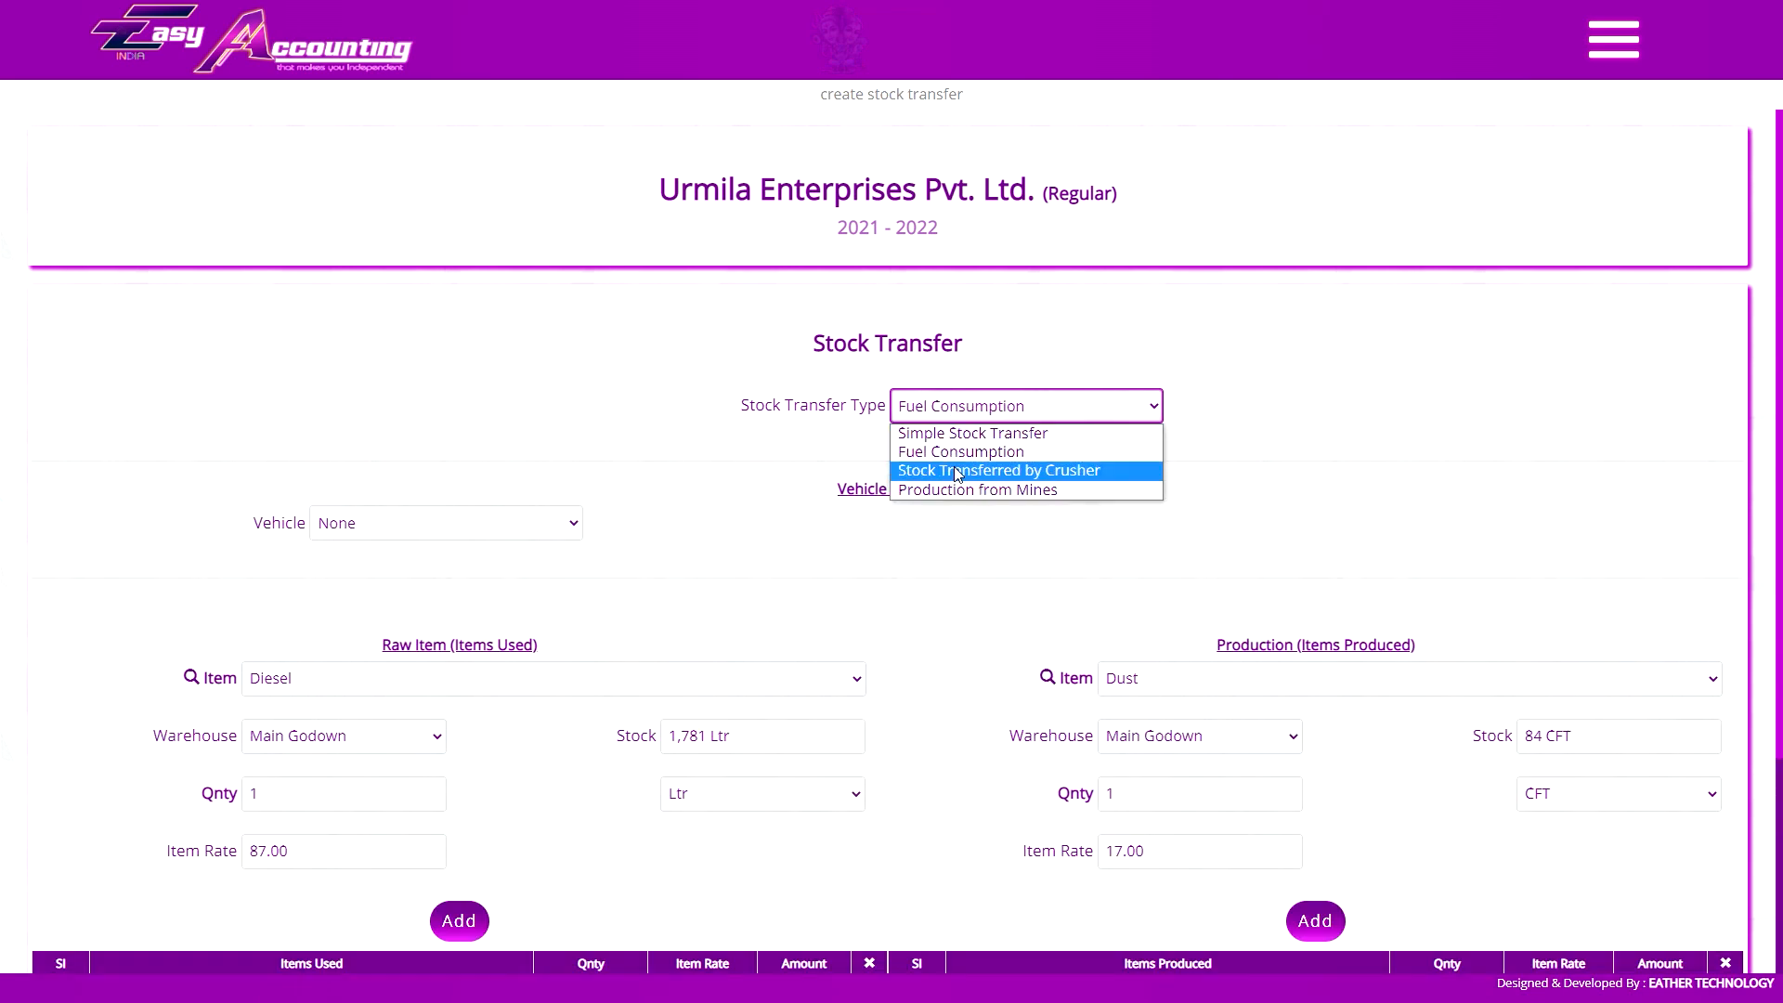
pyautogui.click(959, 470)
pyautogui.click(400, 533)
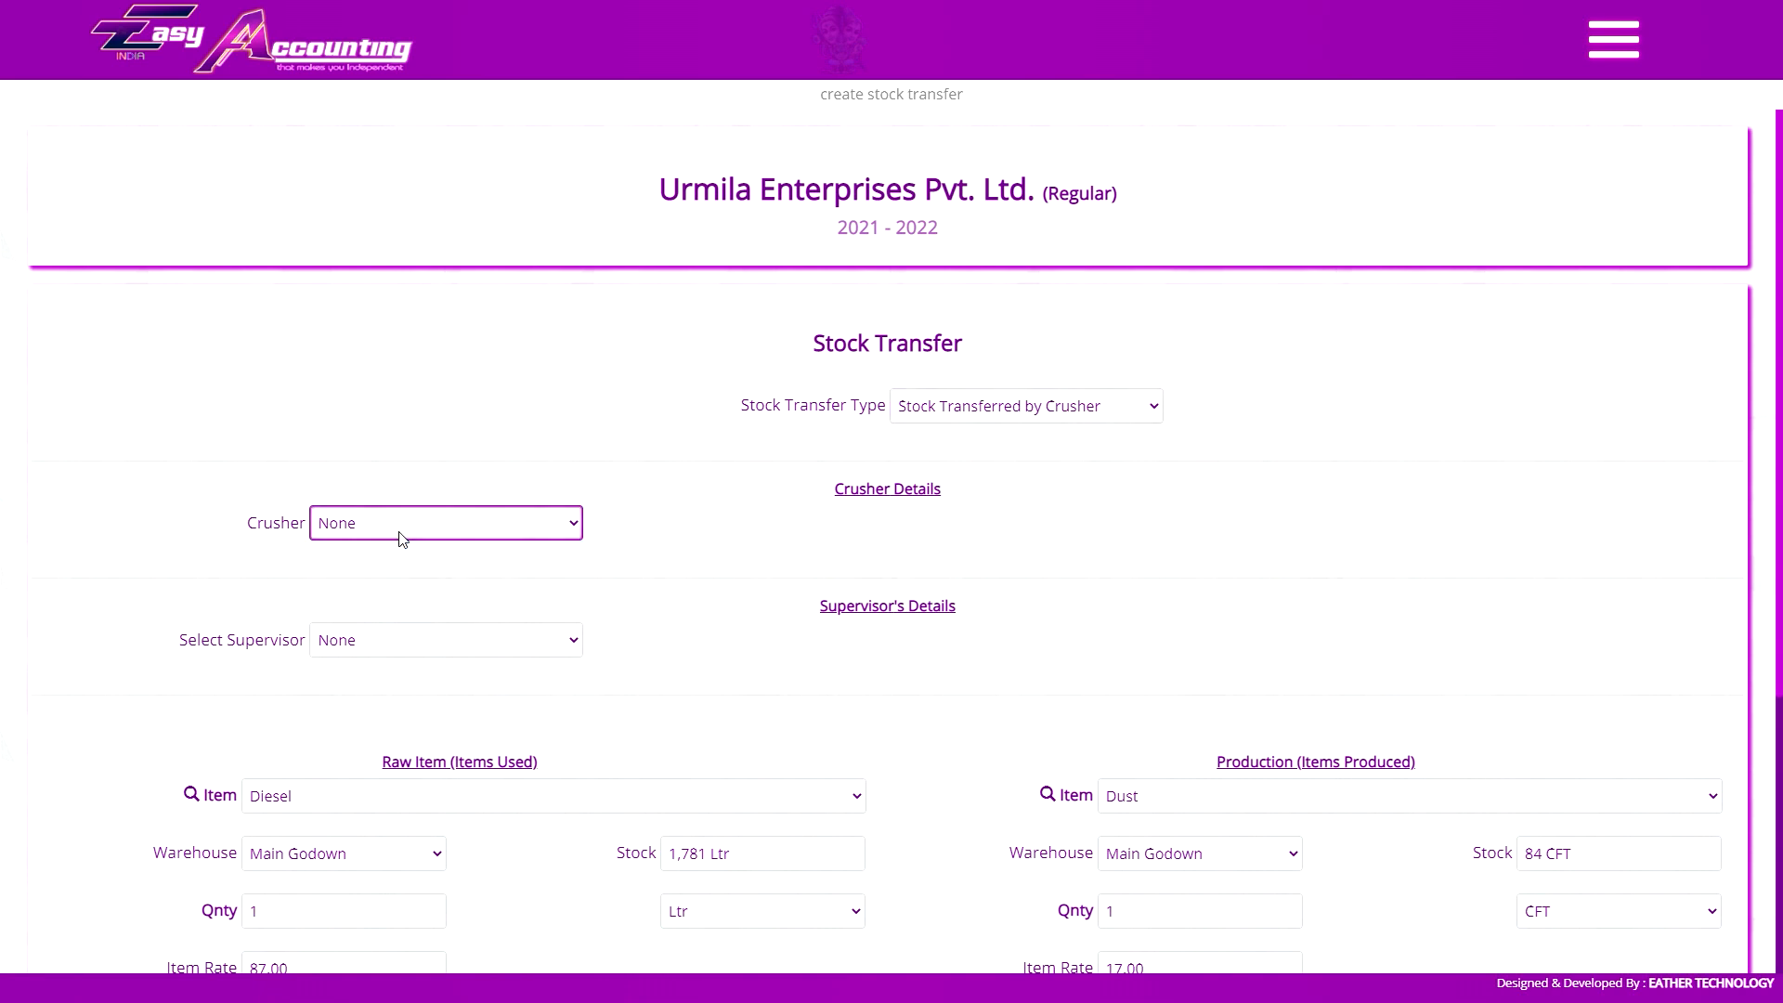
pyautogui.click(996, 417)
pyautogui.click(985, 491)
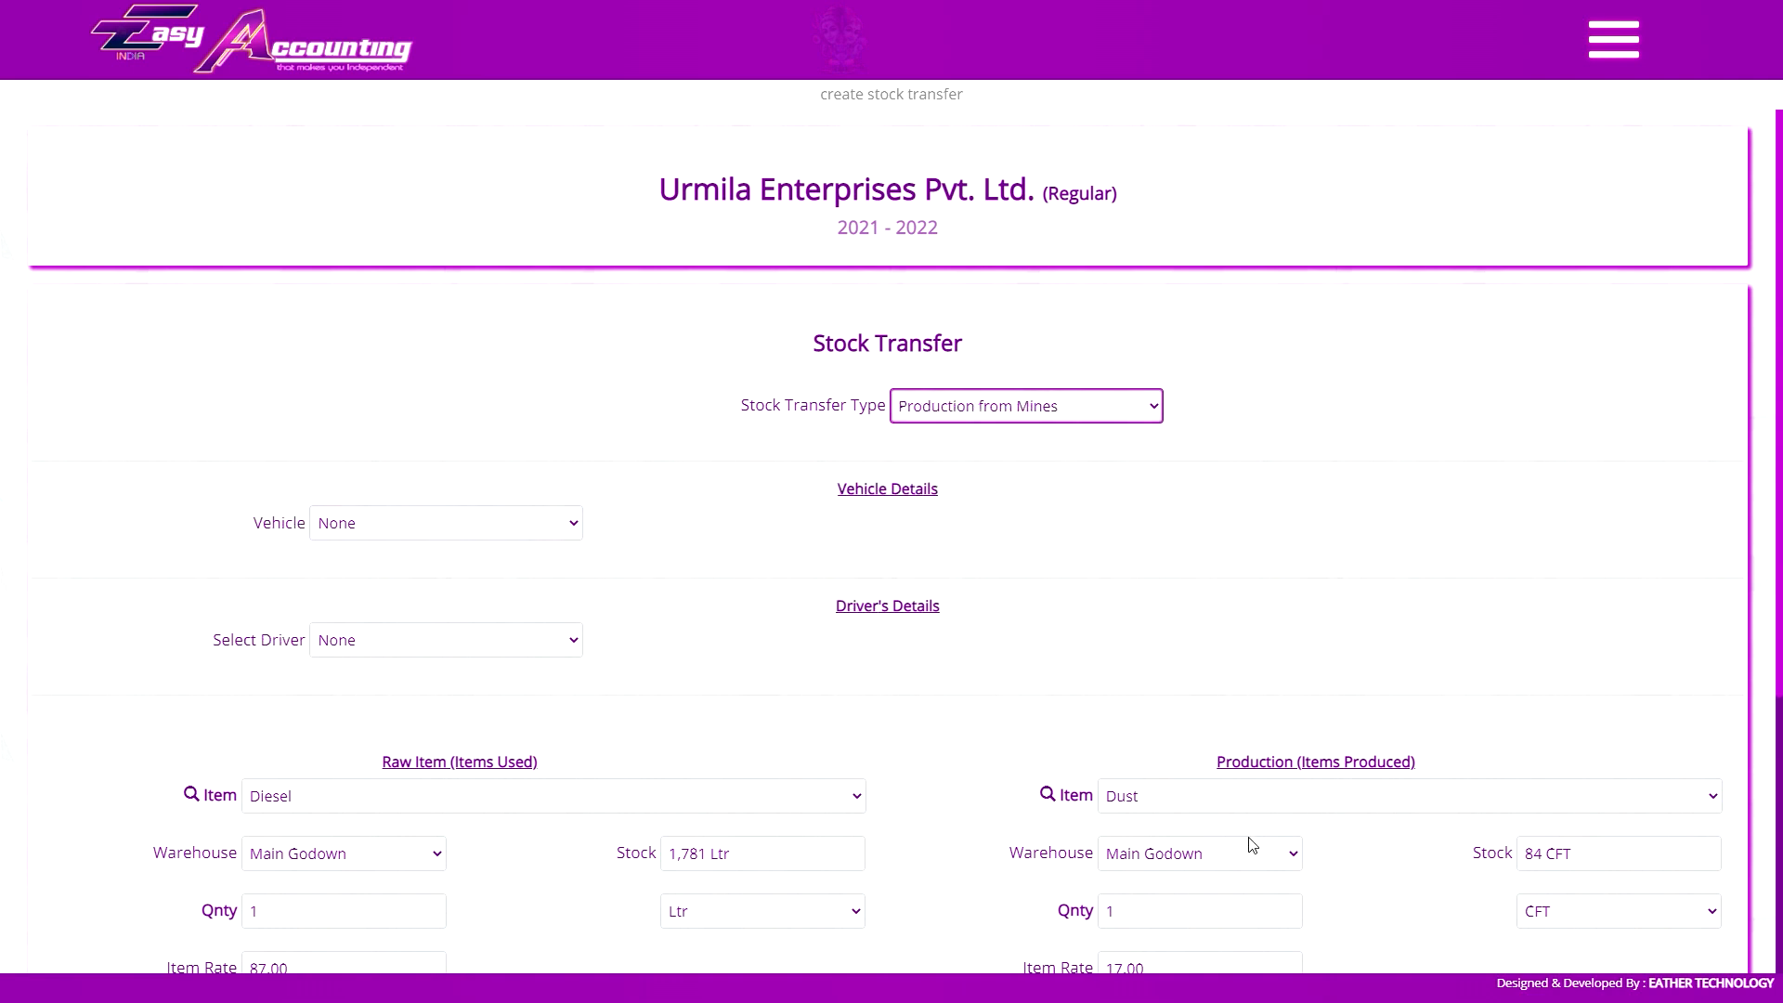
# Set the stock transfer type to Fuel Consumption and add 24 Ltr of Diesel to the items used
pyautogui.click(994, 409)
pyautogui.click(956, 453)
pyautogui.scroll(-1, 503, 646)
pyautogui.click(399, 587)
pyautogui.click(355, 705)
pyautogui.click(350, 700)
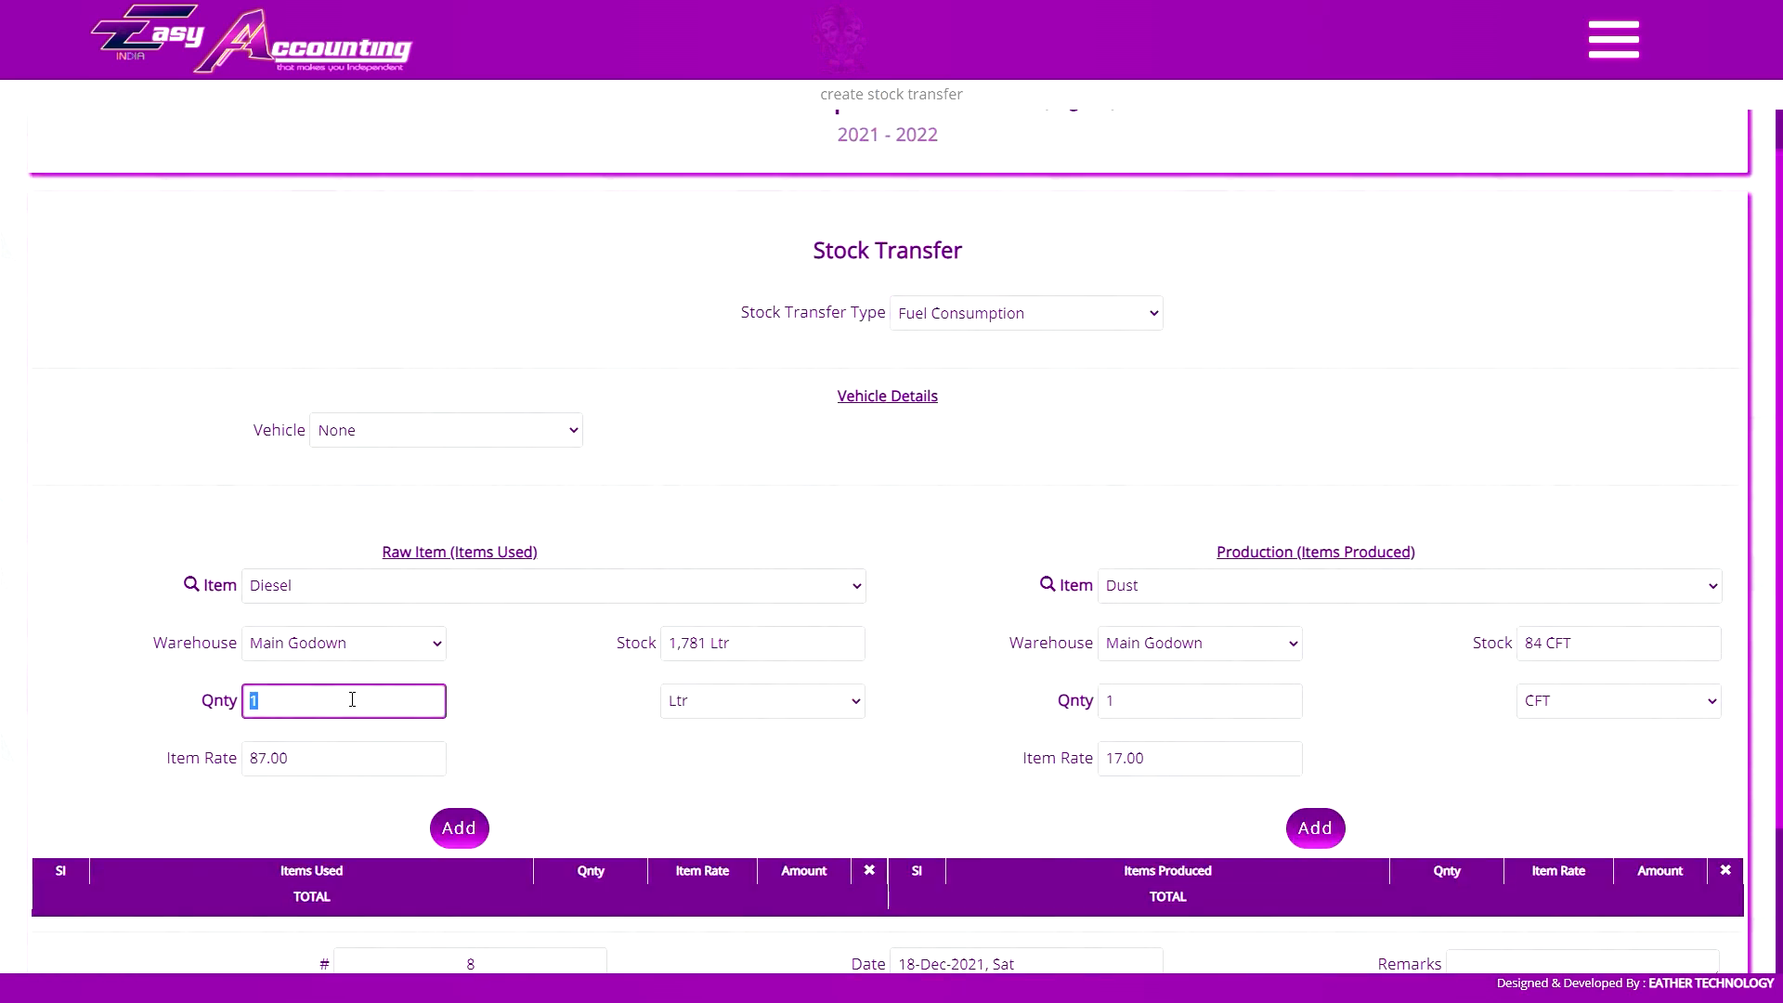
pyautogui.write('24')
pyautogui.press('Return')
pyautogui.press('Return')
pyautogui.press('Return')
# Set the vehicle to Own with its R.T.O. number in the vehicle details, and clear the transfer form
pyautogui.click(353, 433)
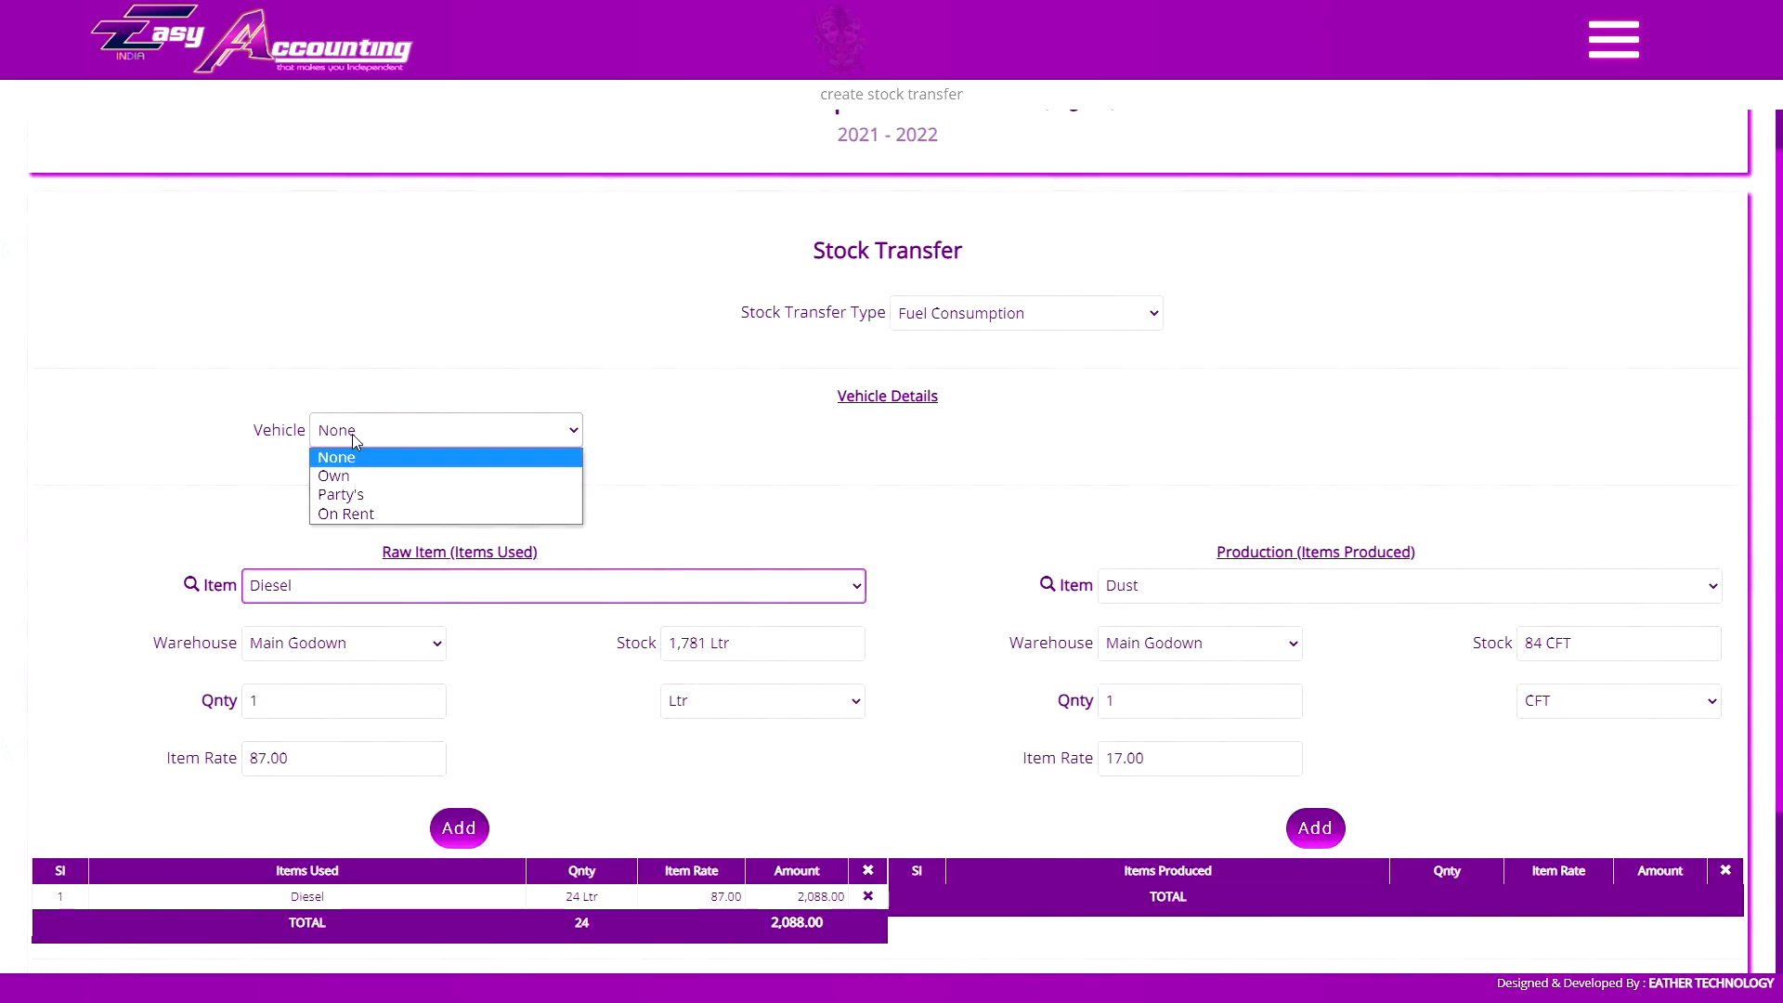
pyautogui.click(446, 477)
pyautogui.click(887, 430)
pyautogui.click(917, 492)
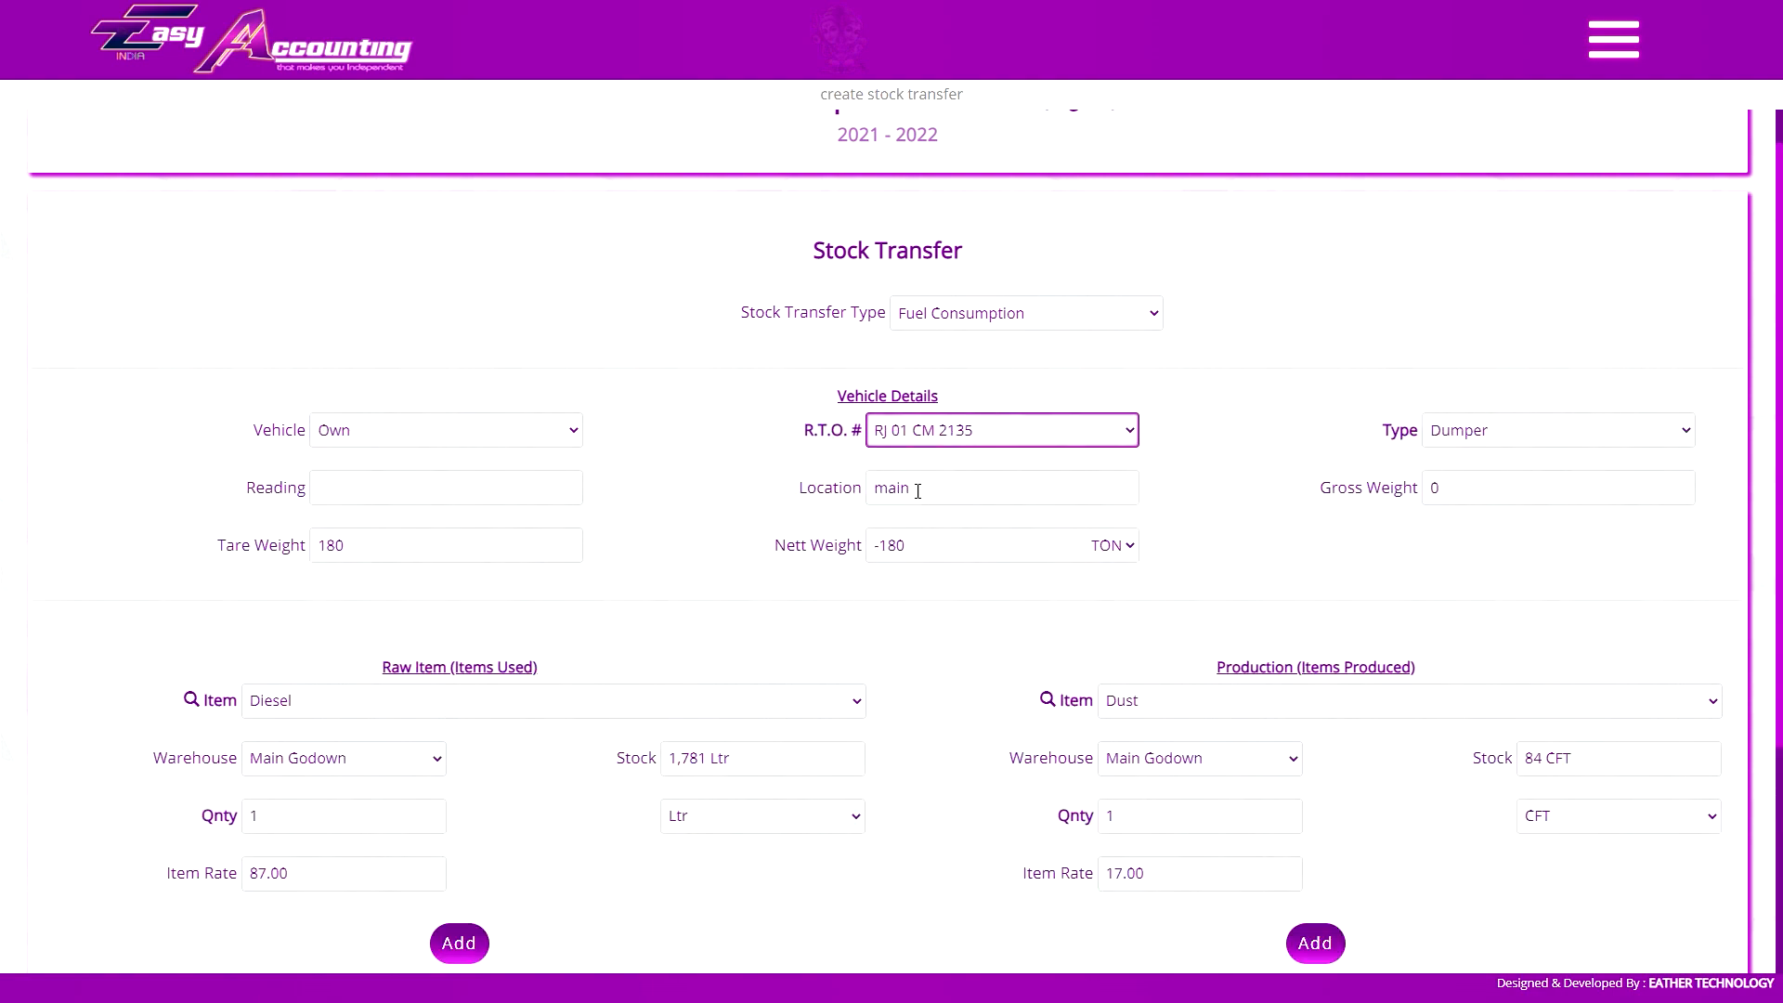
pyautogui.scroll(-4, 956, 557)
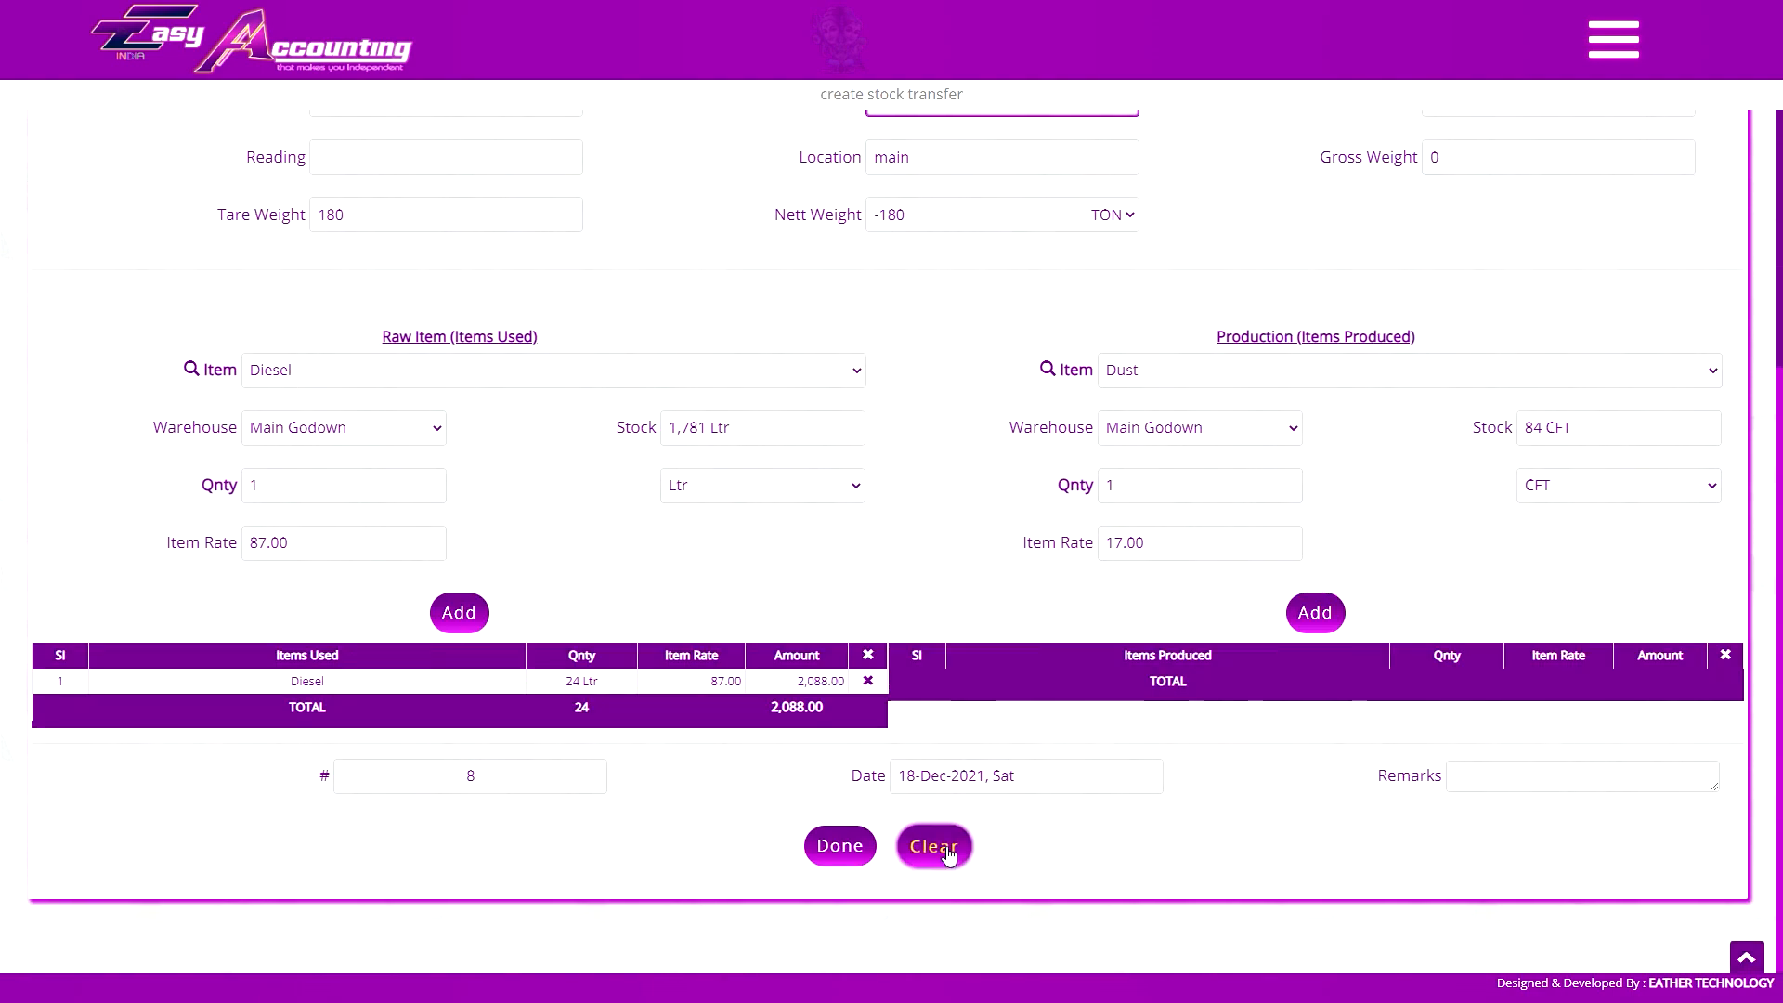
pyautogui.click(942, 849)
# Set the stock transfer type to Stock Transferred by Crusher and add 360 CFT of Heavy Boulder to the items used
pyautogui.scroll(2, 975, 650)
pyautogui.click(1012, 318)
pyautogui.click(986, 375)
pyautogui.scroll(-4, 836, 446)
pyautogui.click(420, 424)
pyautogui.click(300, 580)
pyautogui.click(344, 537)
pyautogui.write('360')
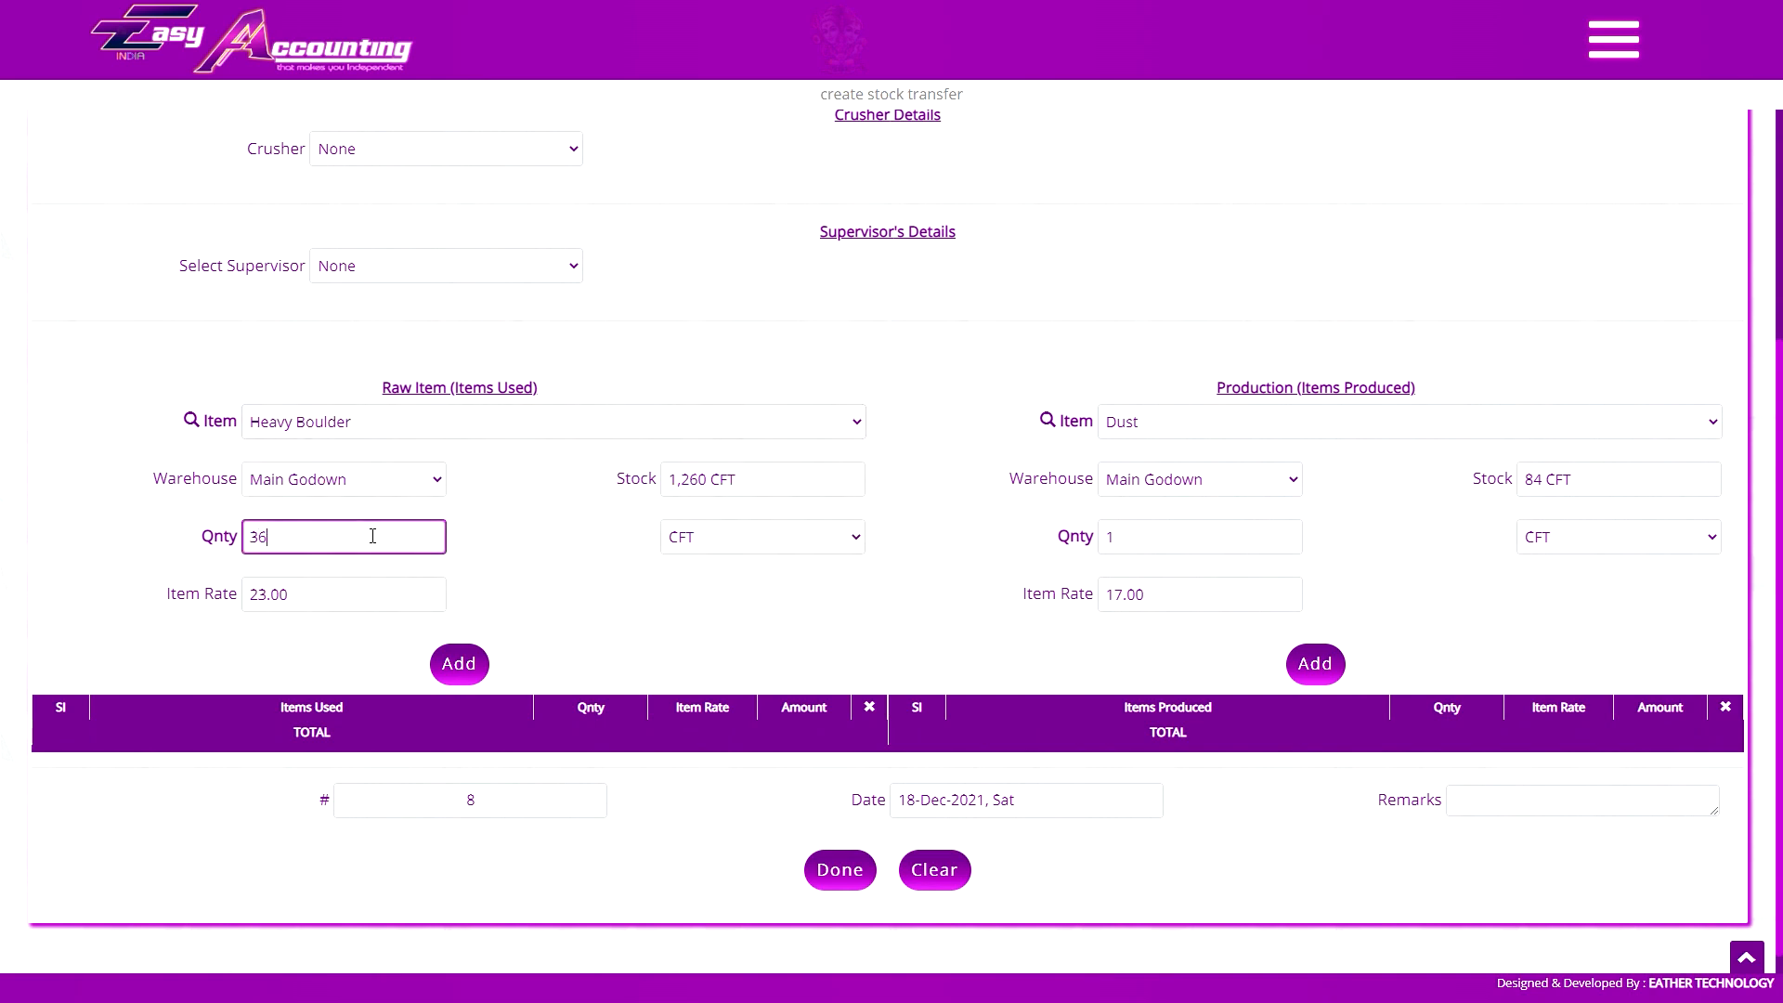
pyautogui.click(459, 663)
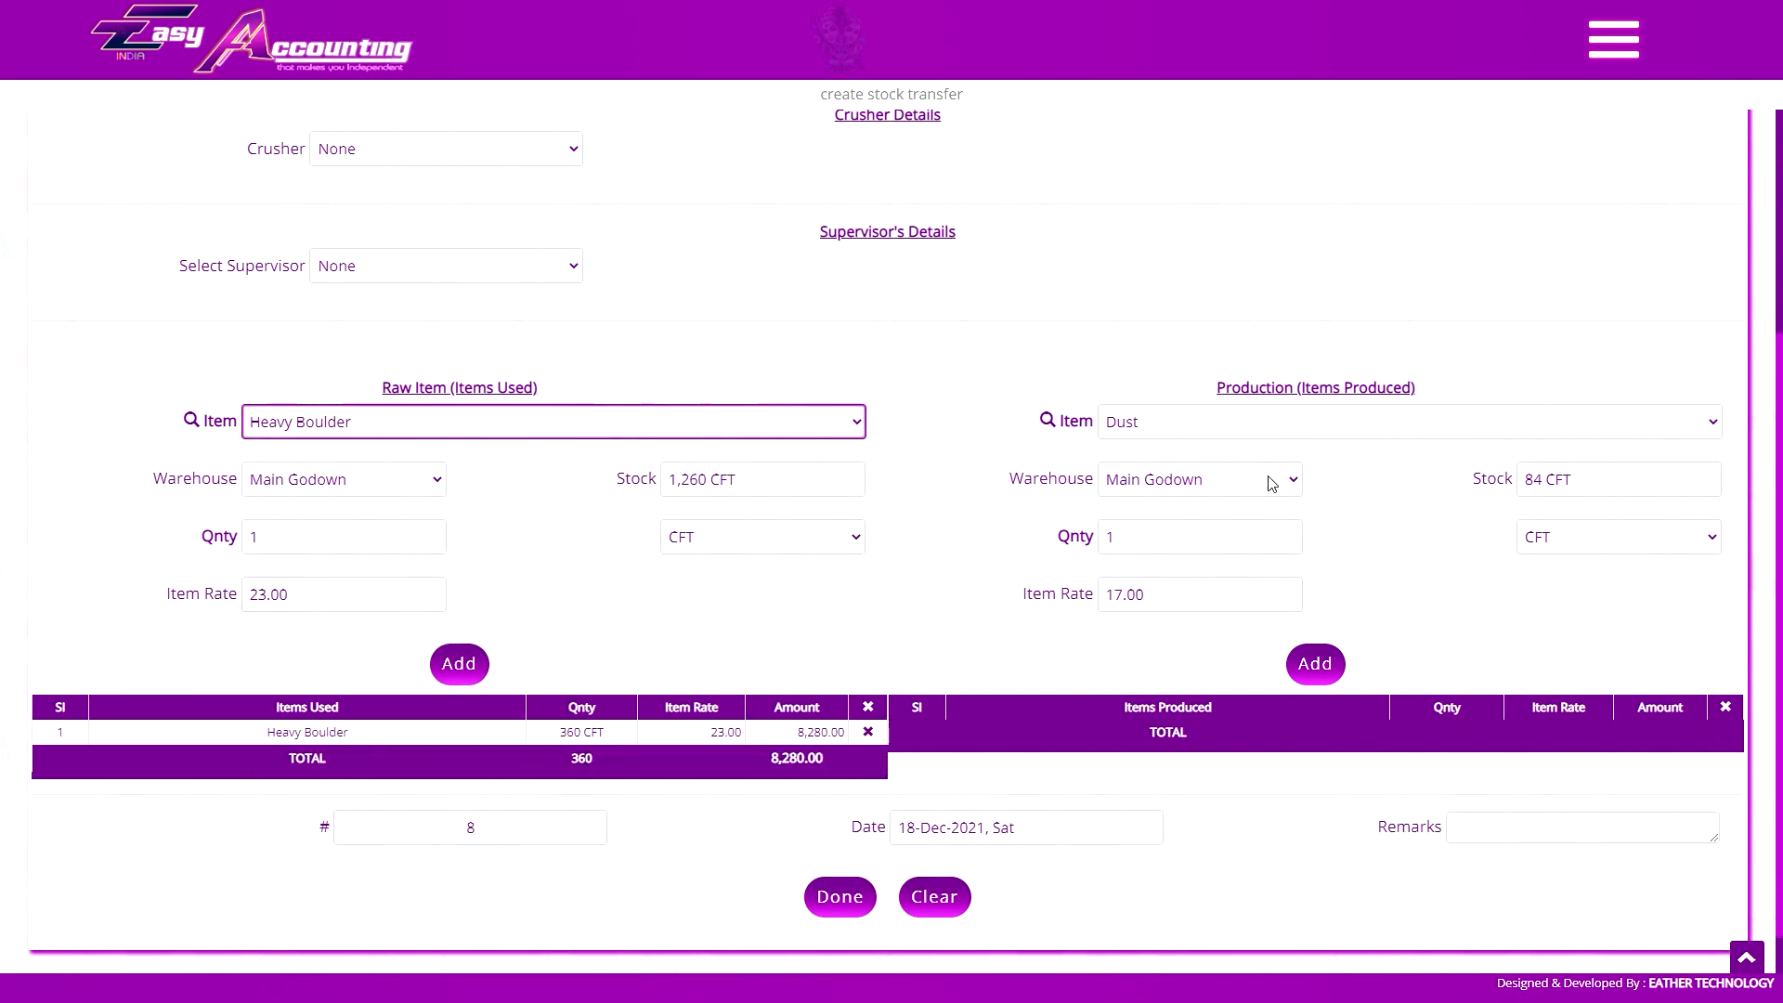
# Add 200 CFT of Aggregate 12 Mm and 80 CFT of Dust to the items produced
pyautogui.click(1272, 423)
pyautogui.click(1207, 473)
pyautogui.click(1198, 537)
pyautogui.write('200')
pyautogui.click(1314, 663)
pyautogui.click(1170, 536)
pyautogui.write('80')
pyautogui.click(1315, 663)
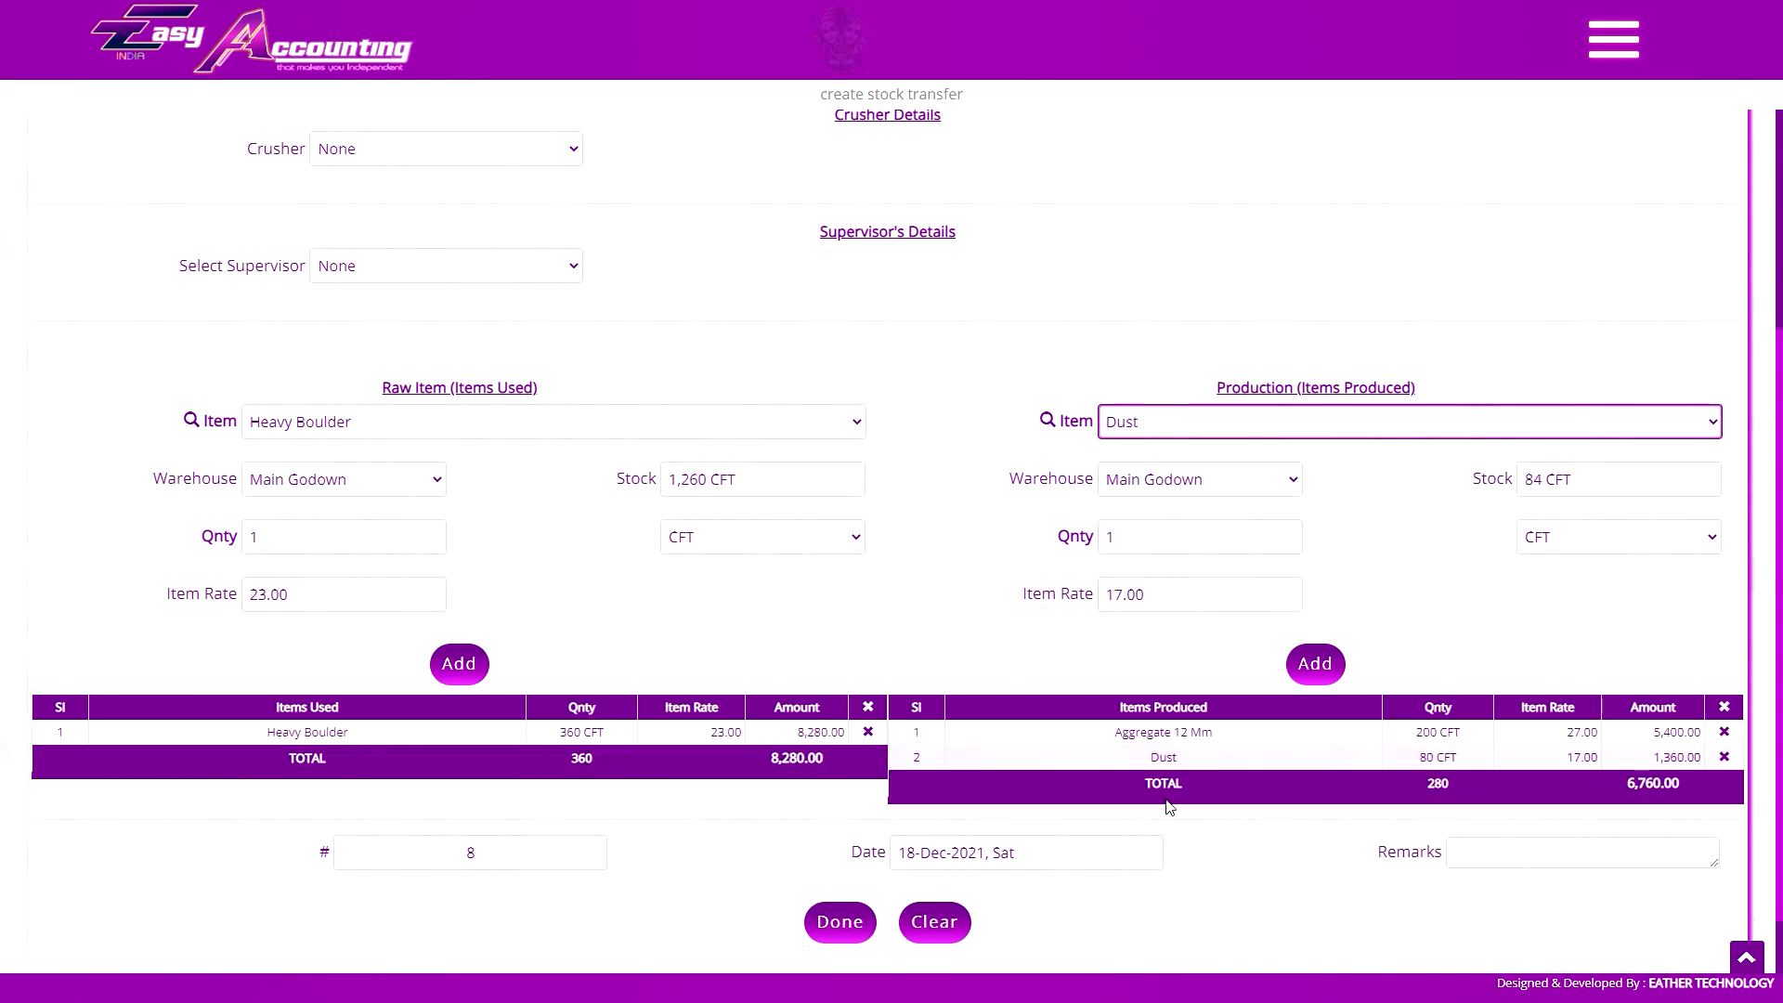
# Set Crusher as the crusher in the crusher details, empty its location, and go to the reading field
pyautogui.scroll(1, 414, 748)
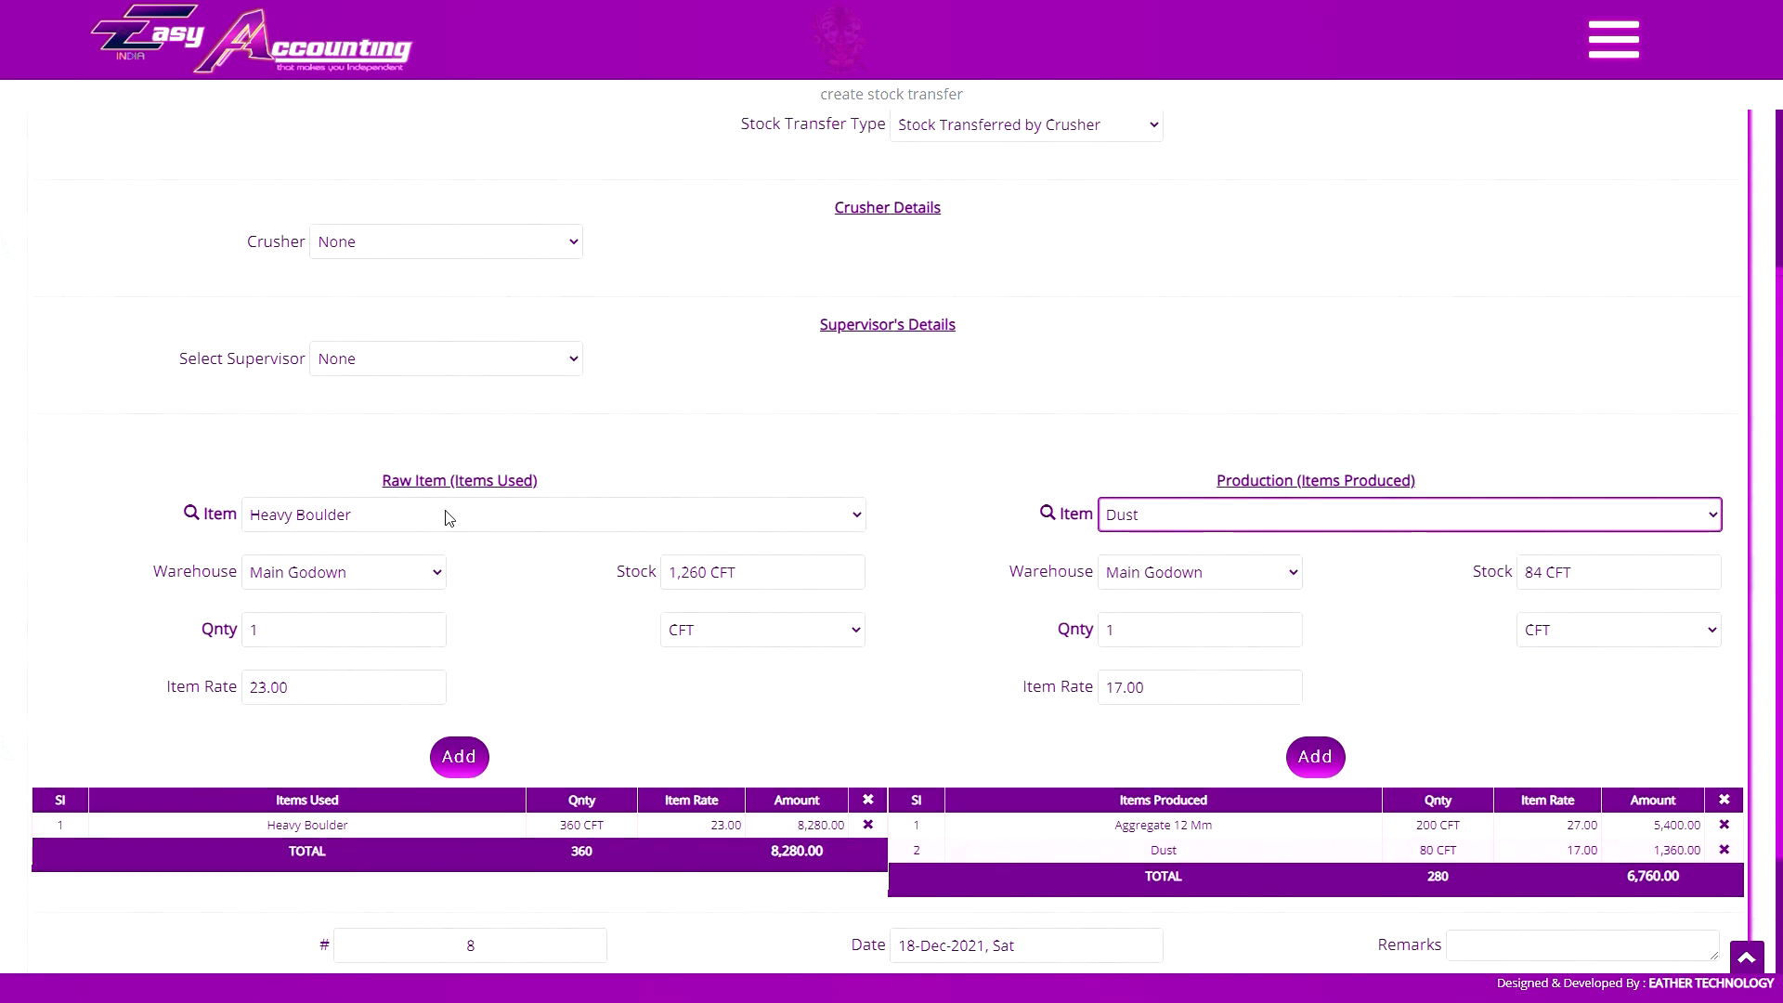
pyautogui.scroll(1, 493, 517)
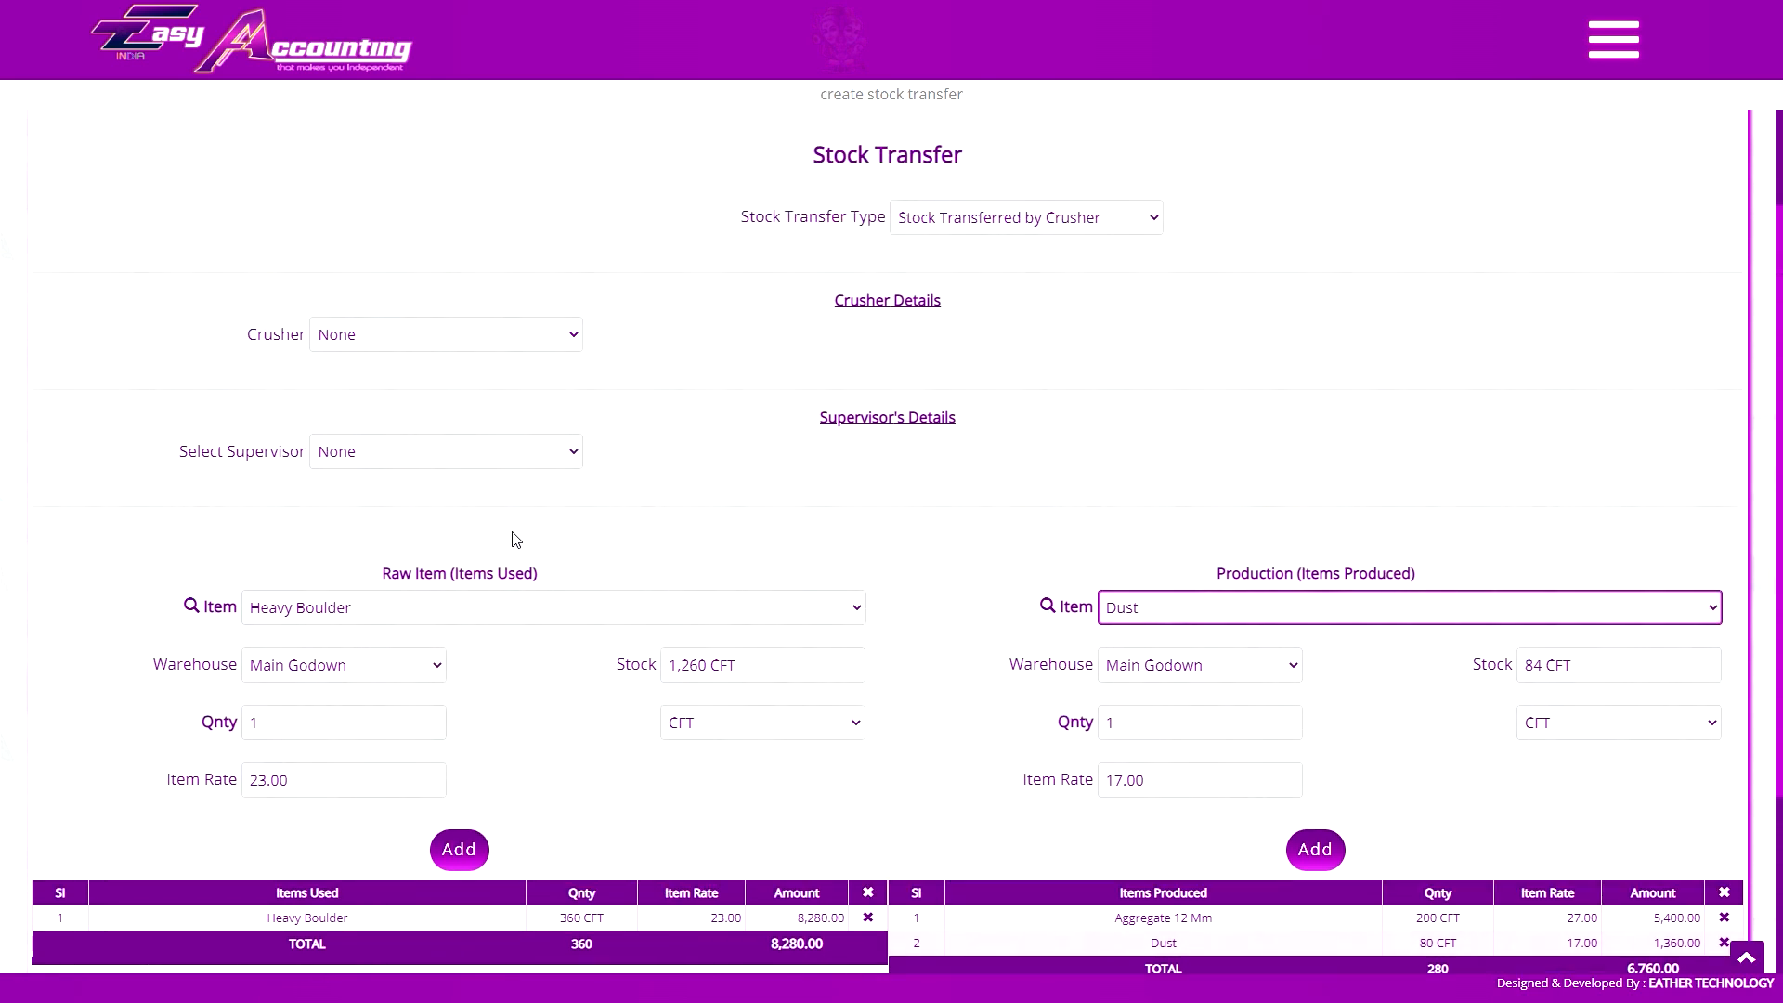
pyautogui.scroll(-1, 557, 534)
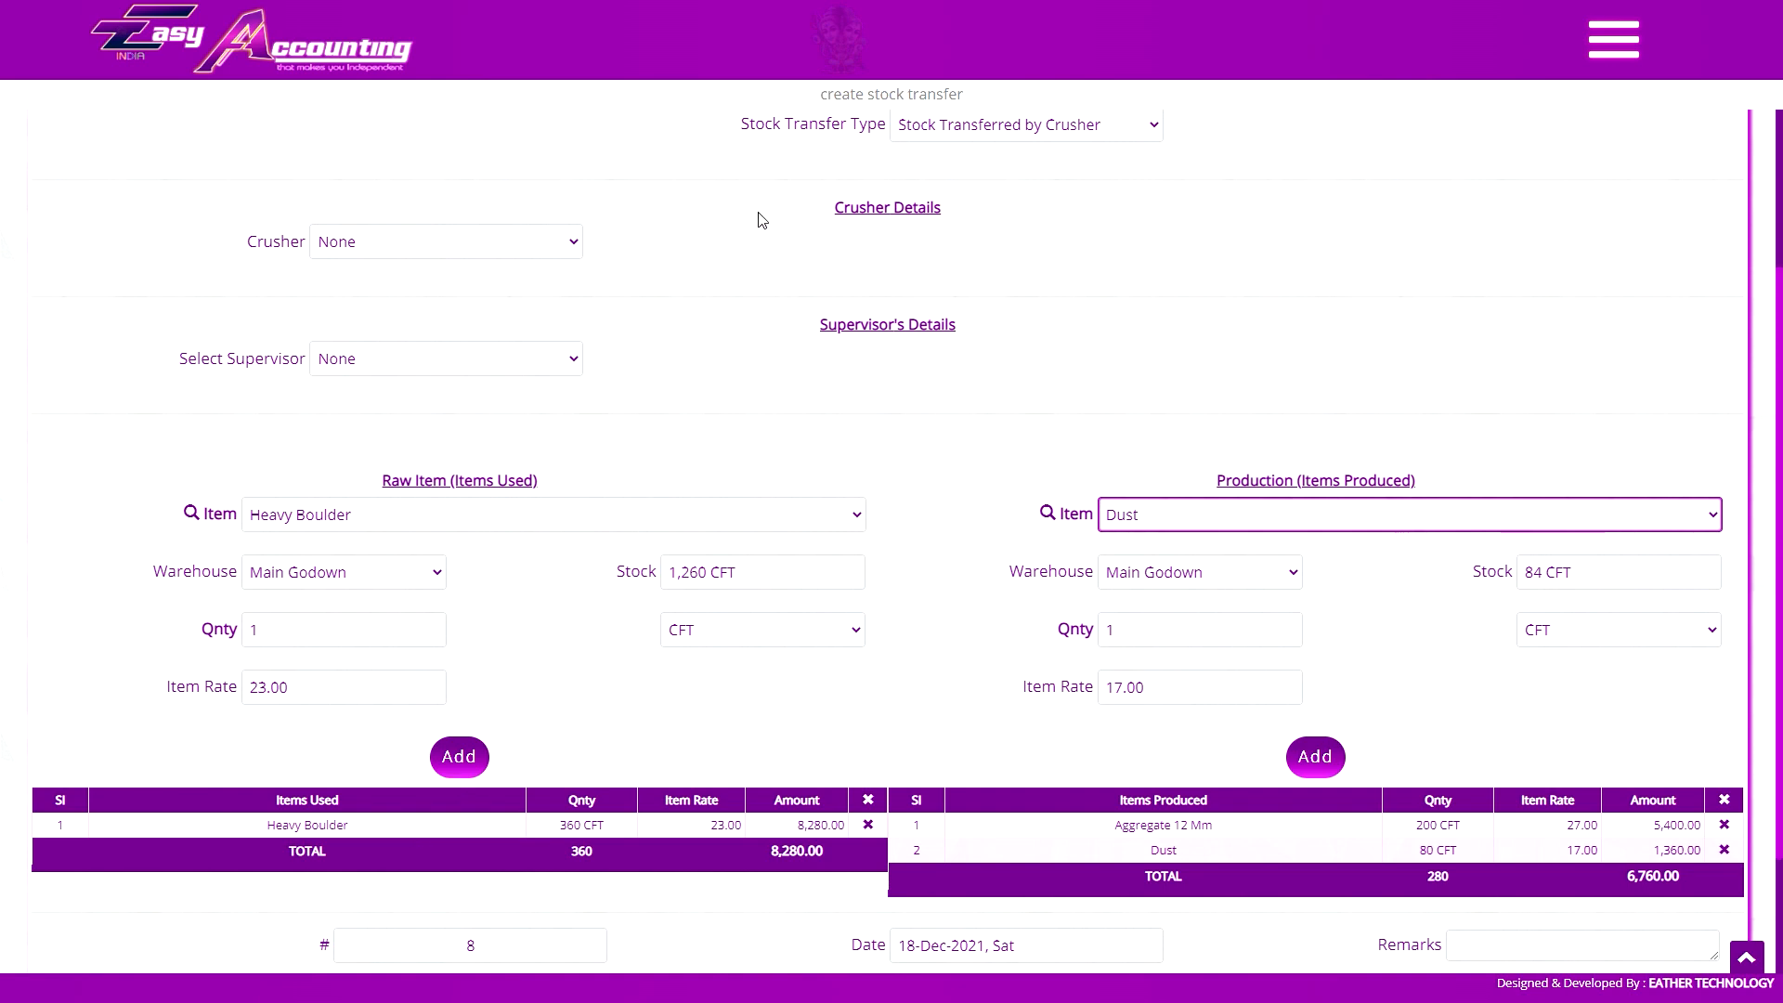
pyautogui.click(490, 243)
pyautogui.click(426, 288)
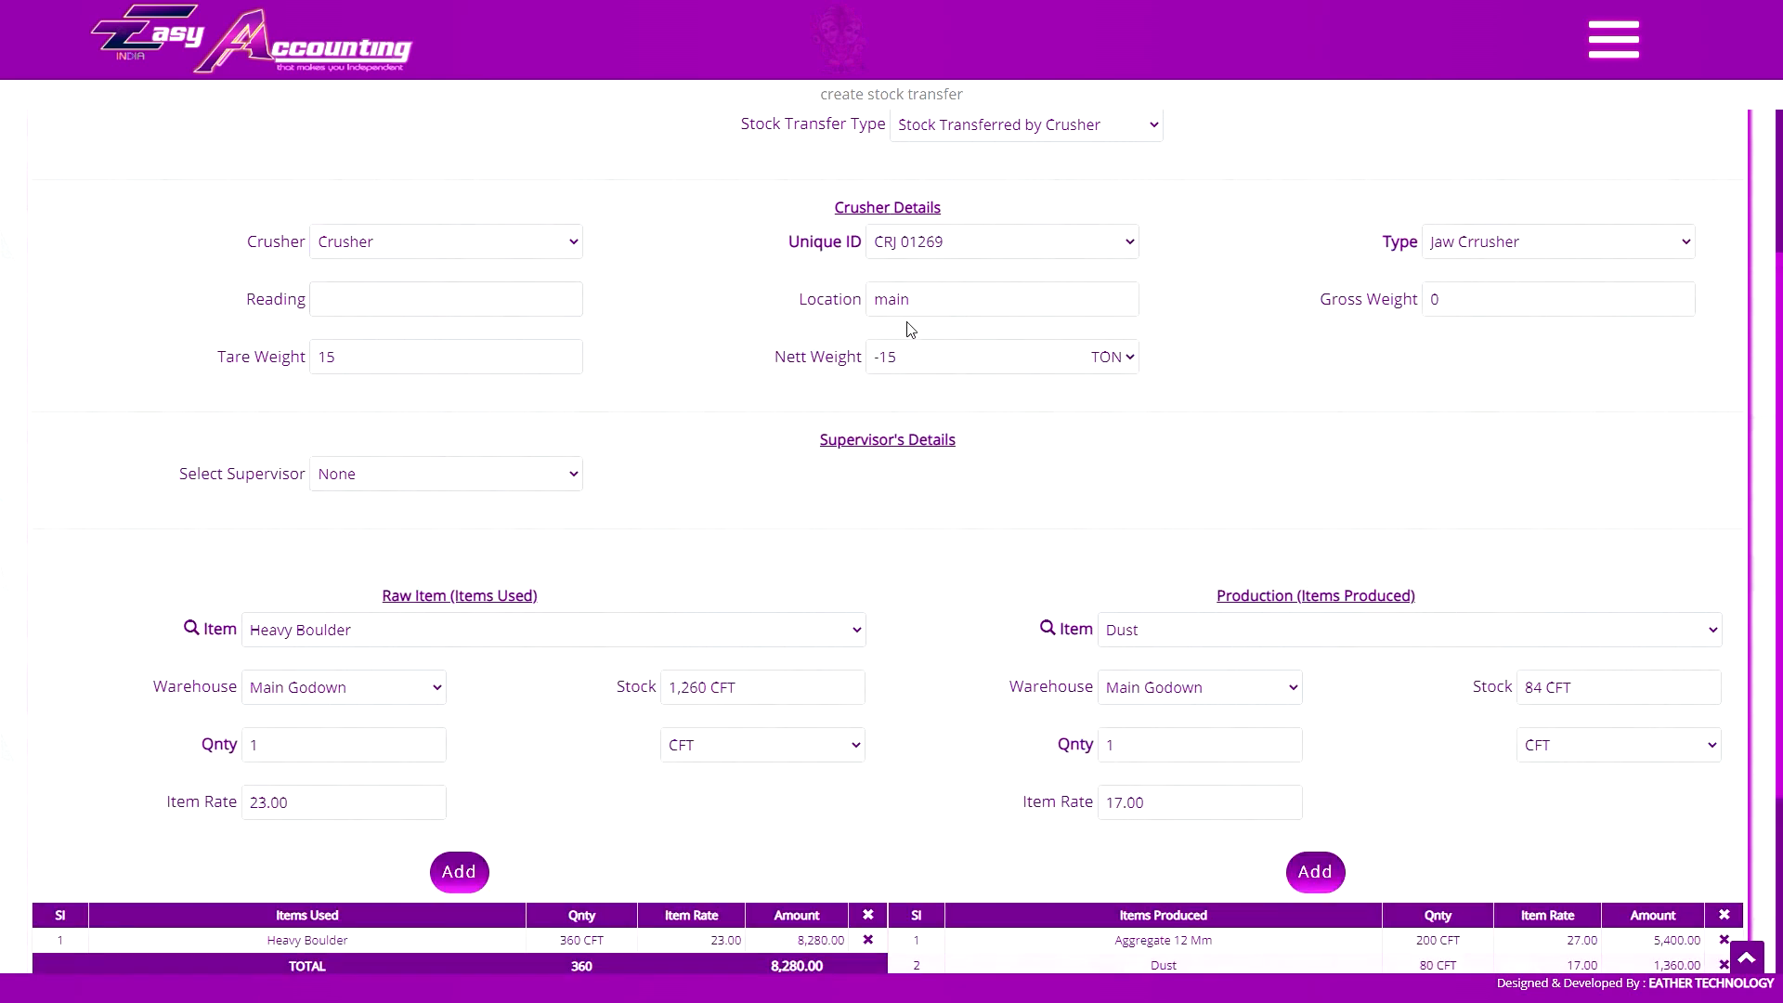
pyautogui.doubleClick(893, 299)
pyautogui.press('BackSpace')
pyautogui.click(411, 301)
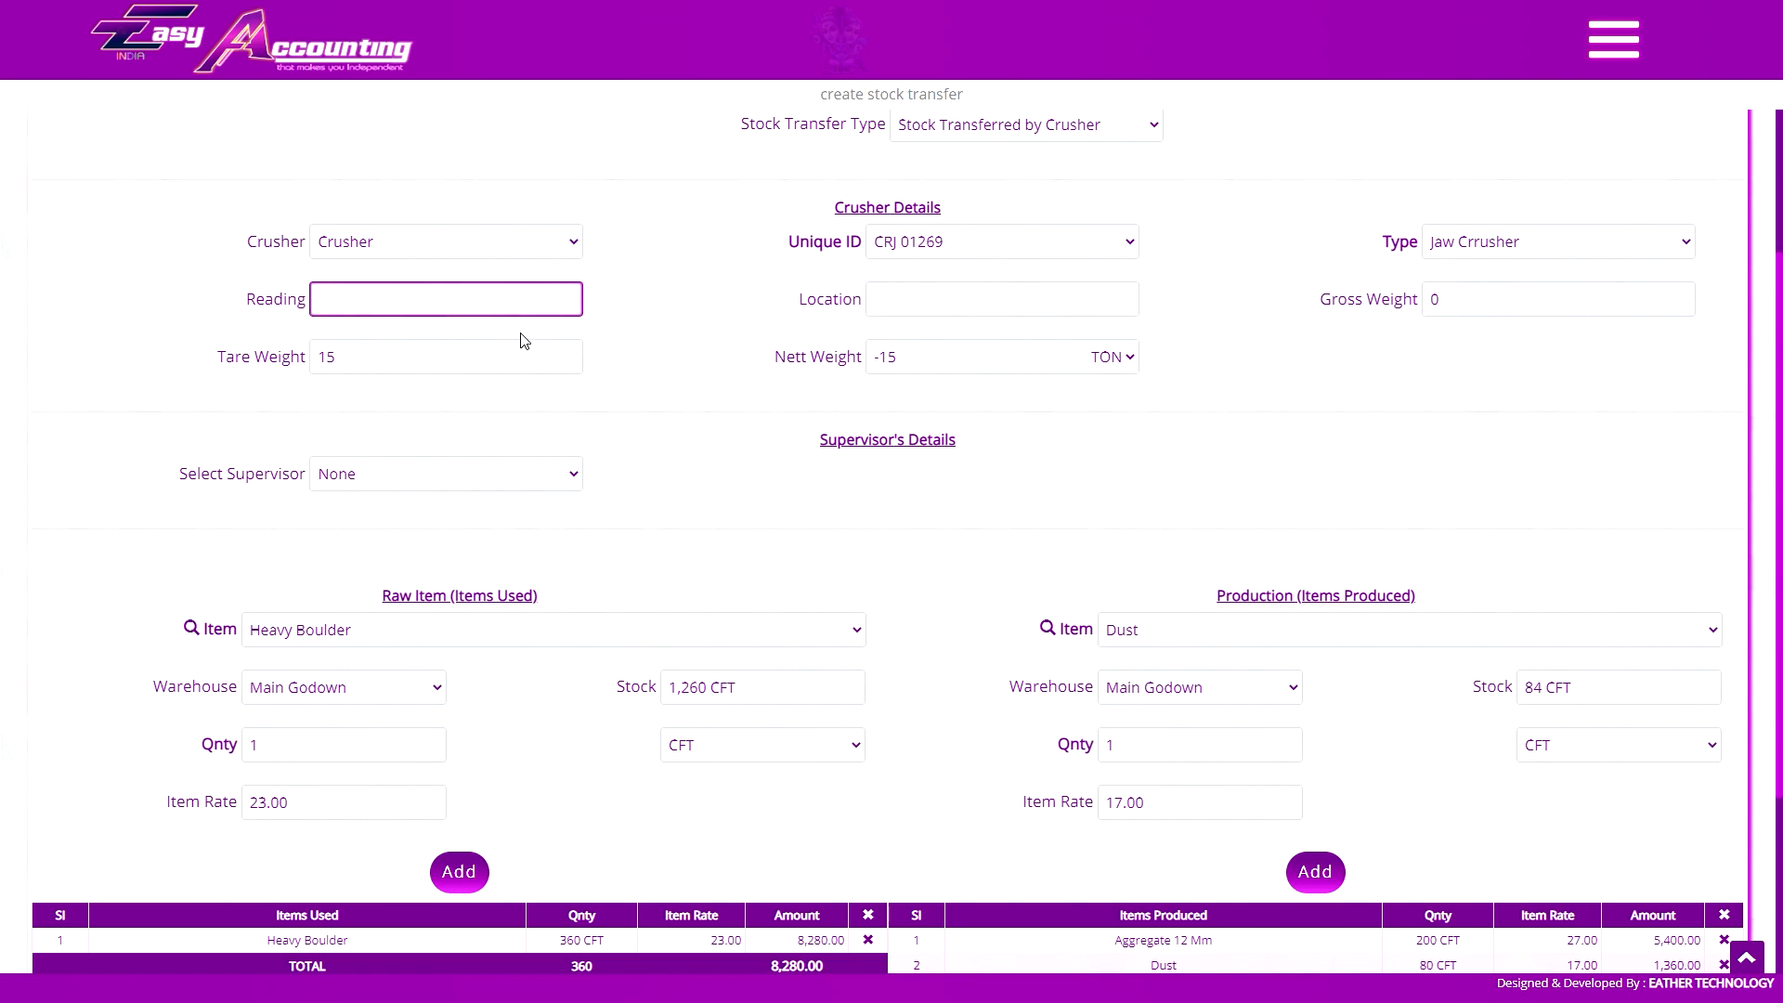
# Set the crusher's gross weight to 37 TON and choose Own Staff as the supervisor
pyautogui.click(1436, 299)
pyautogui.write('37')
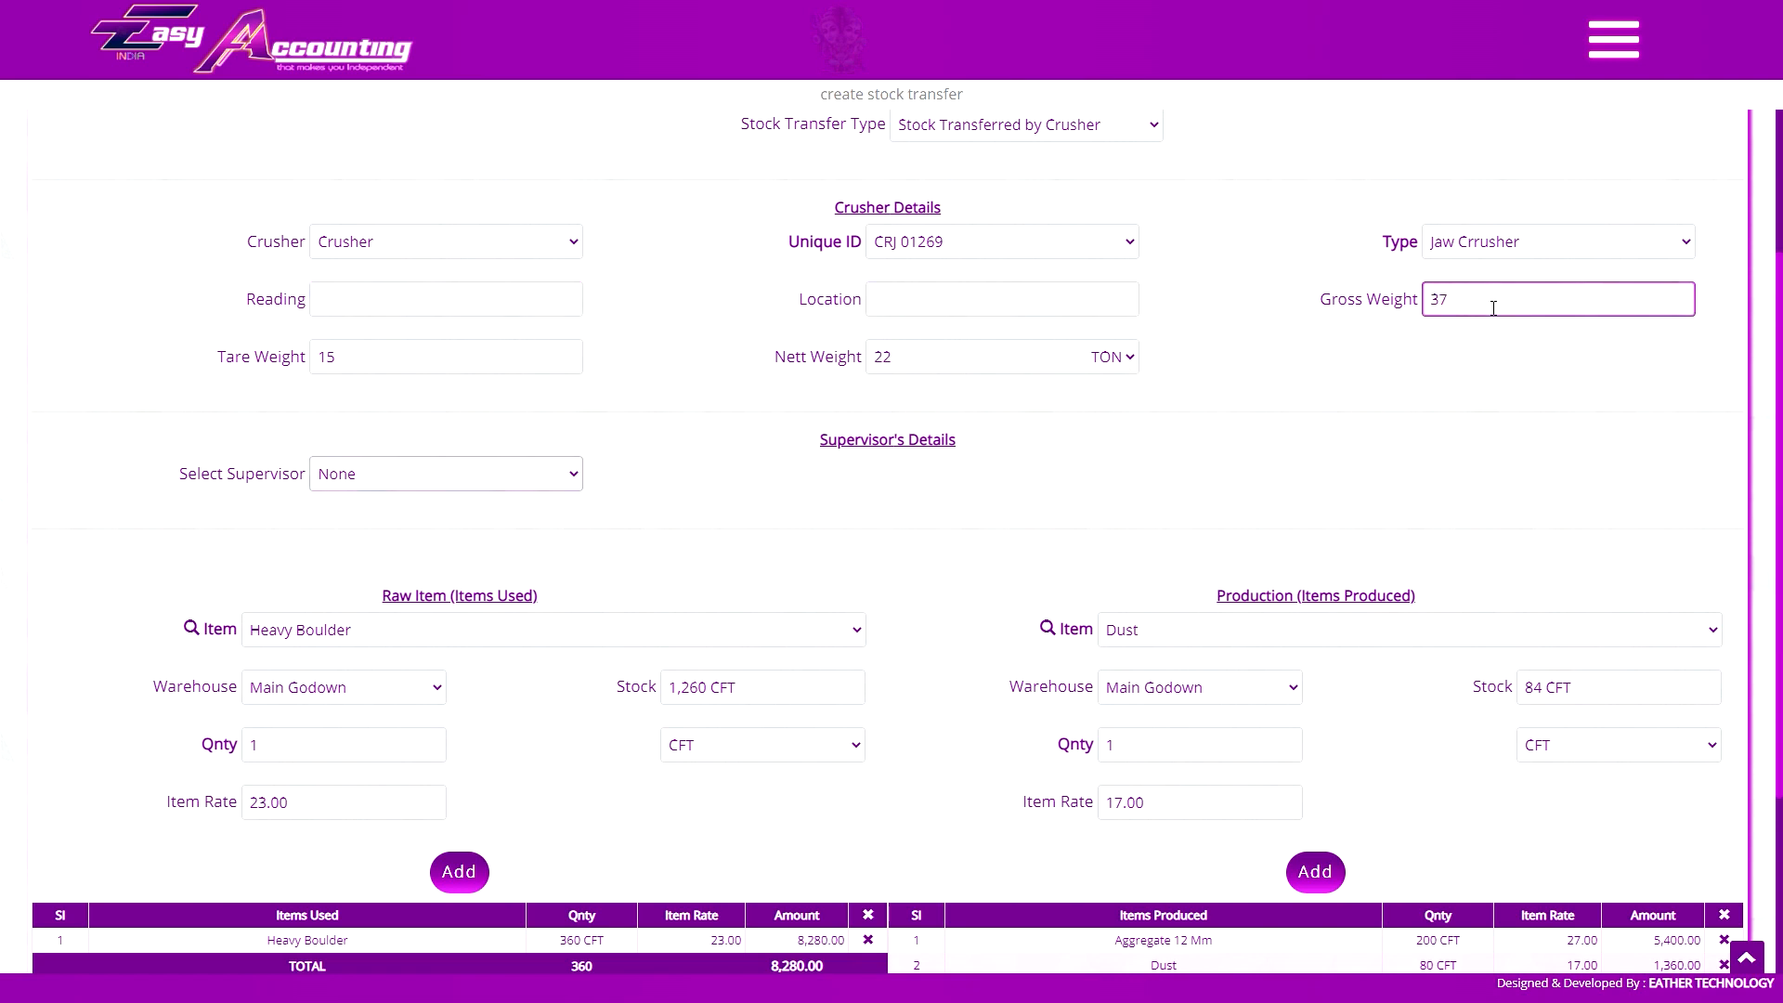
pyautogui.press('Tab')
pyautogui.click(470, 474)
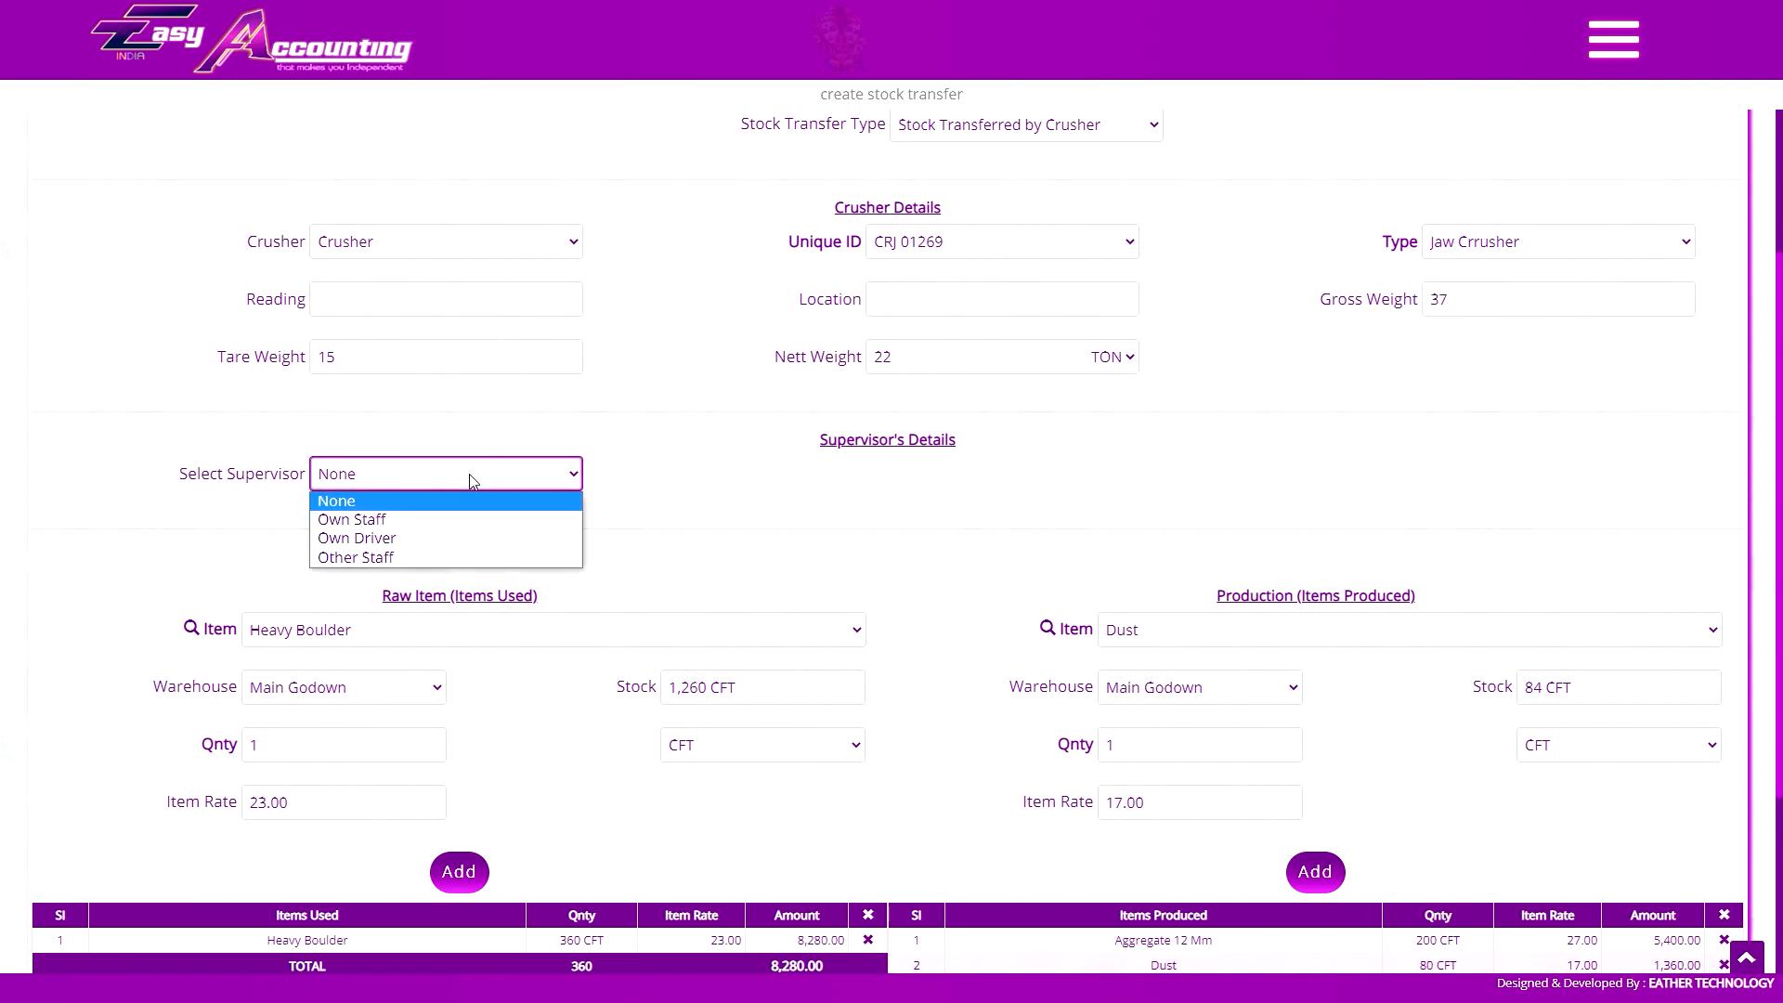
pyautogui.click(437, 520)
# Delete both items from the items produced and complete the crusher stock transfer
pyautogui.scroll(-3, 930, 517)
pyautogui.click(1725, 717)
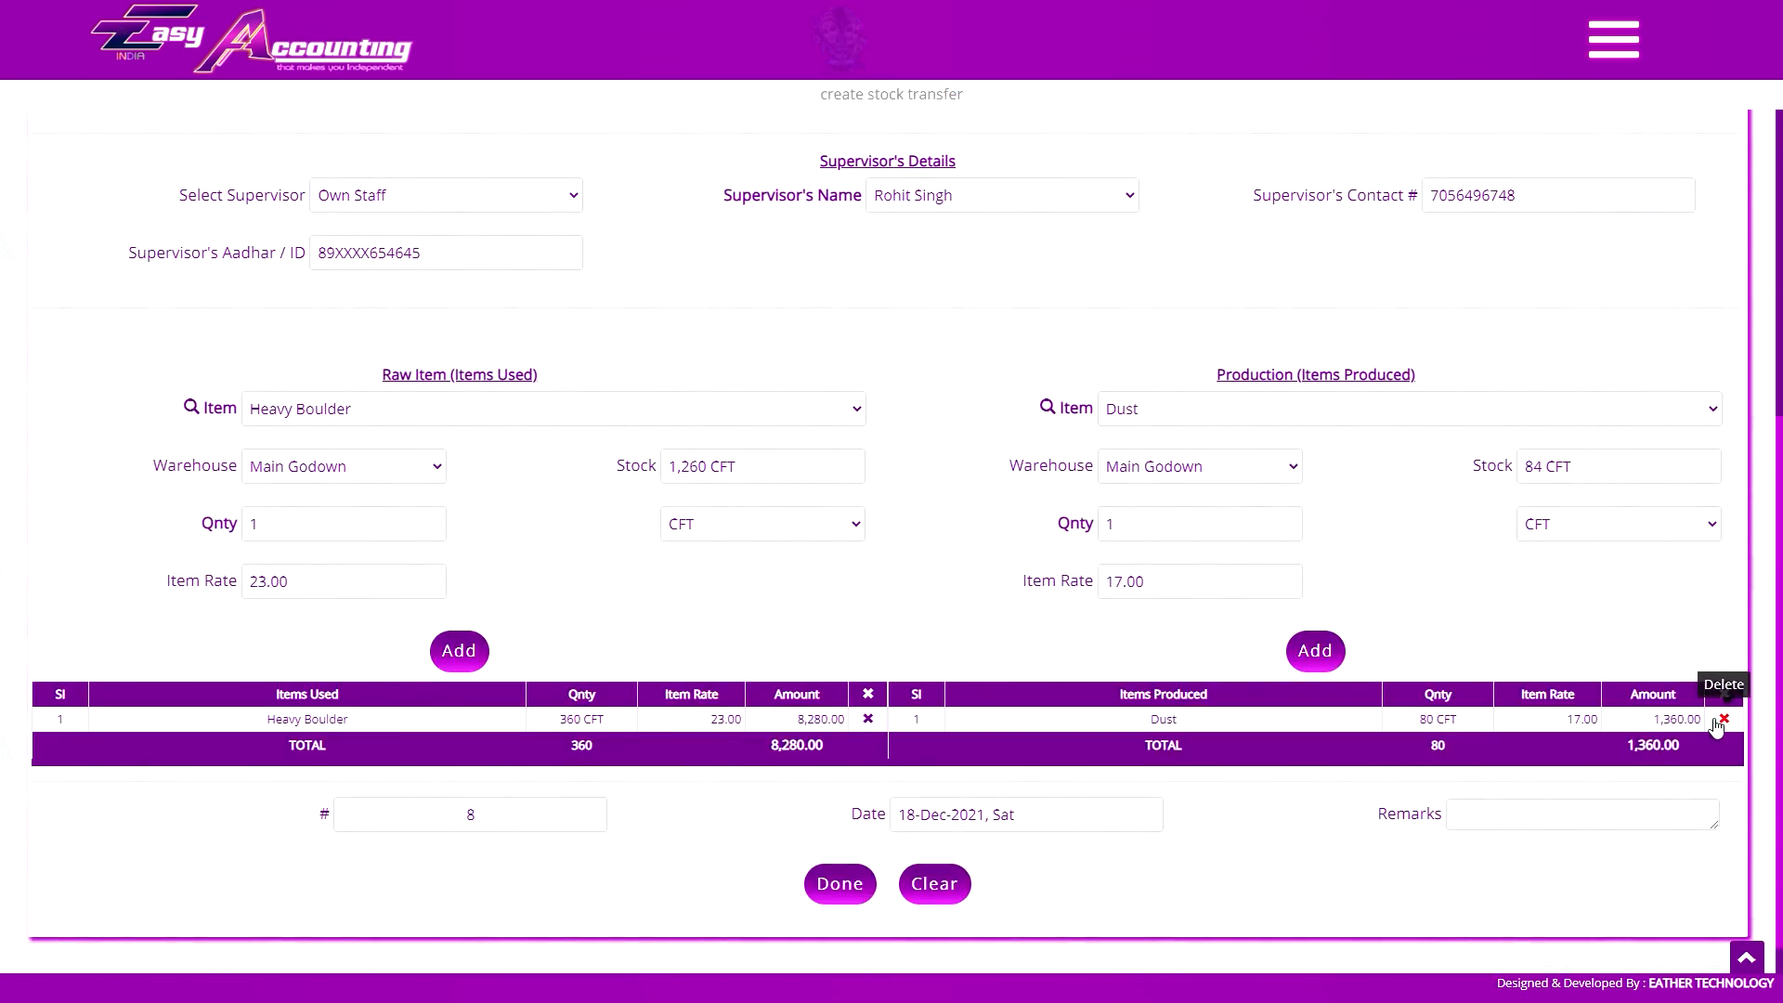
pyautogui.click(1725, 717)
pyautogui.click(841, 887)
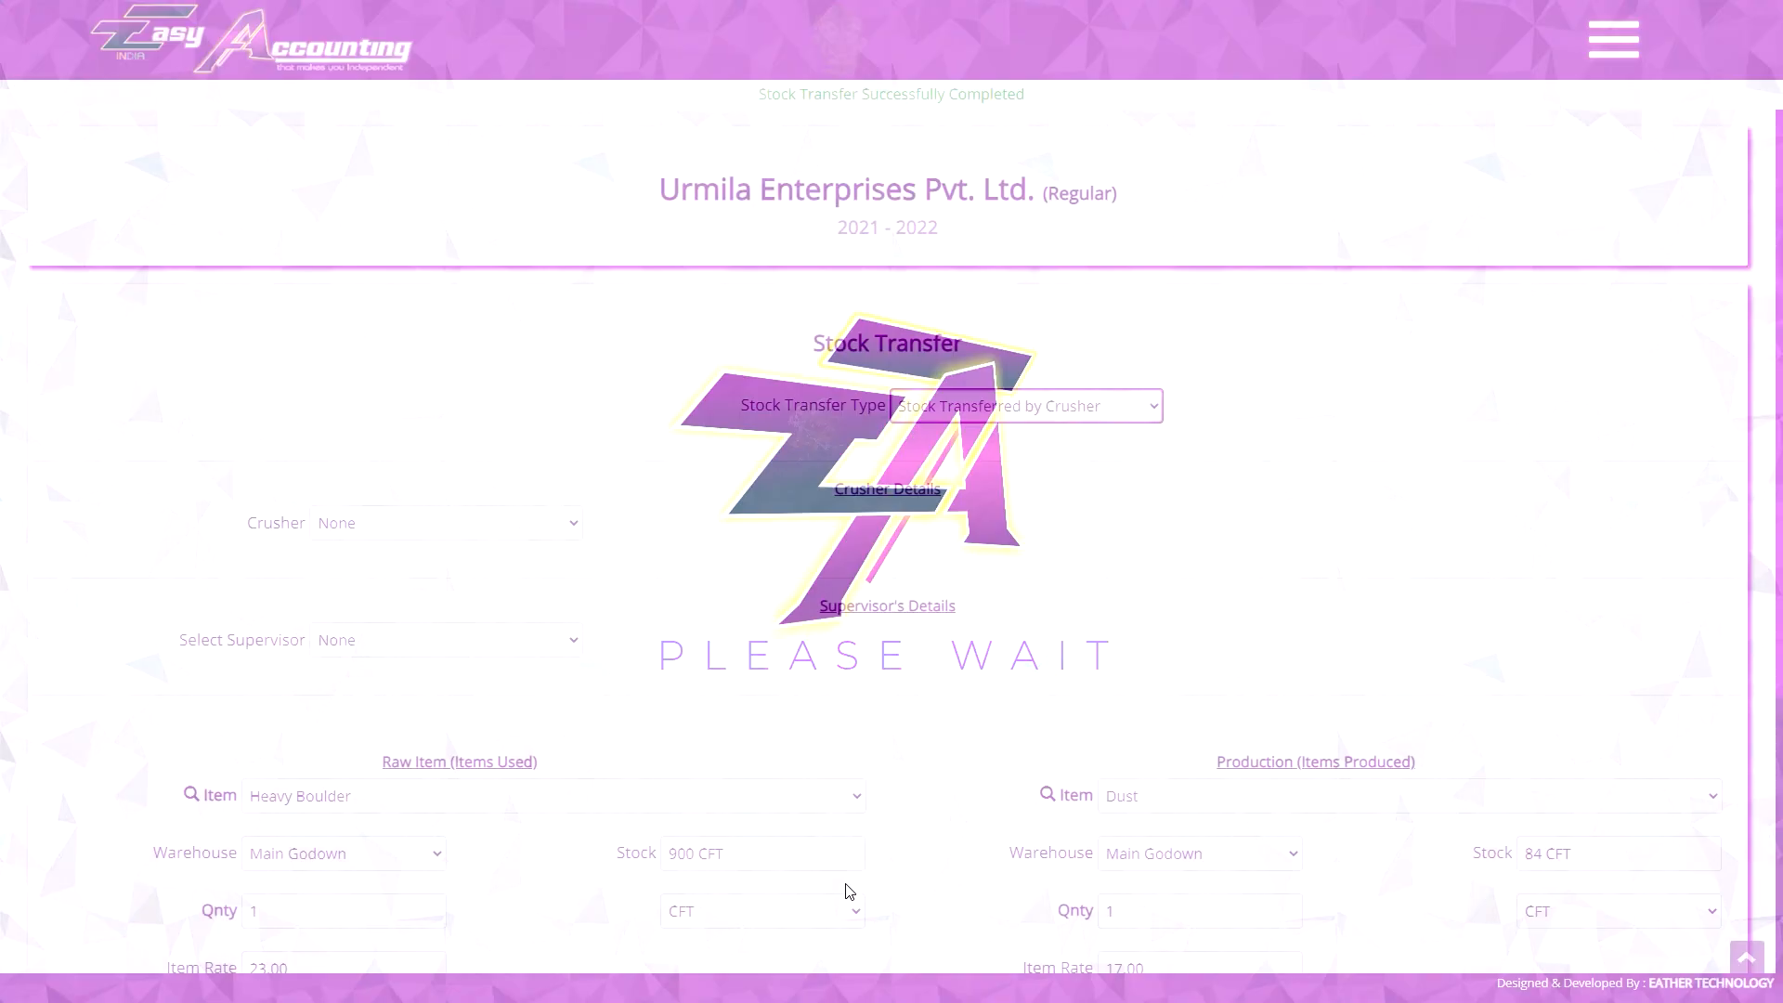
# View the voucher details of the 360 CFT crusher transfer from the list of stock transfers, and close them
pyautogui.click(469, 667)
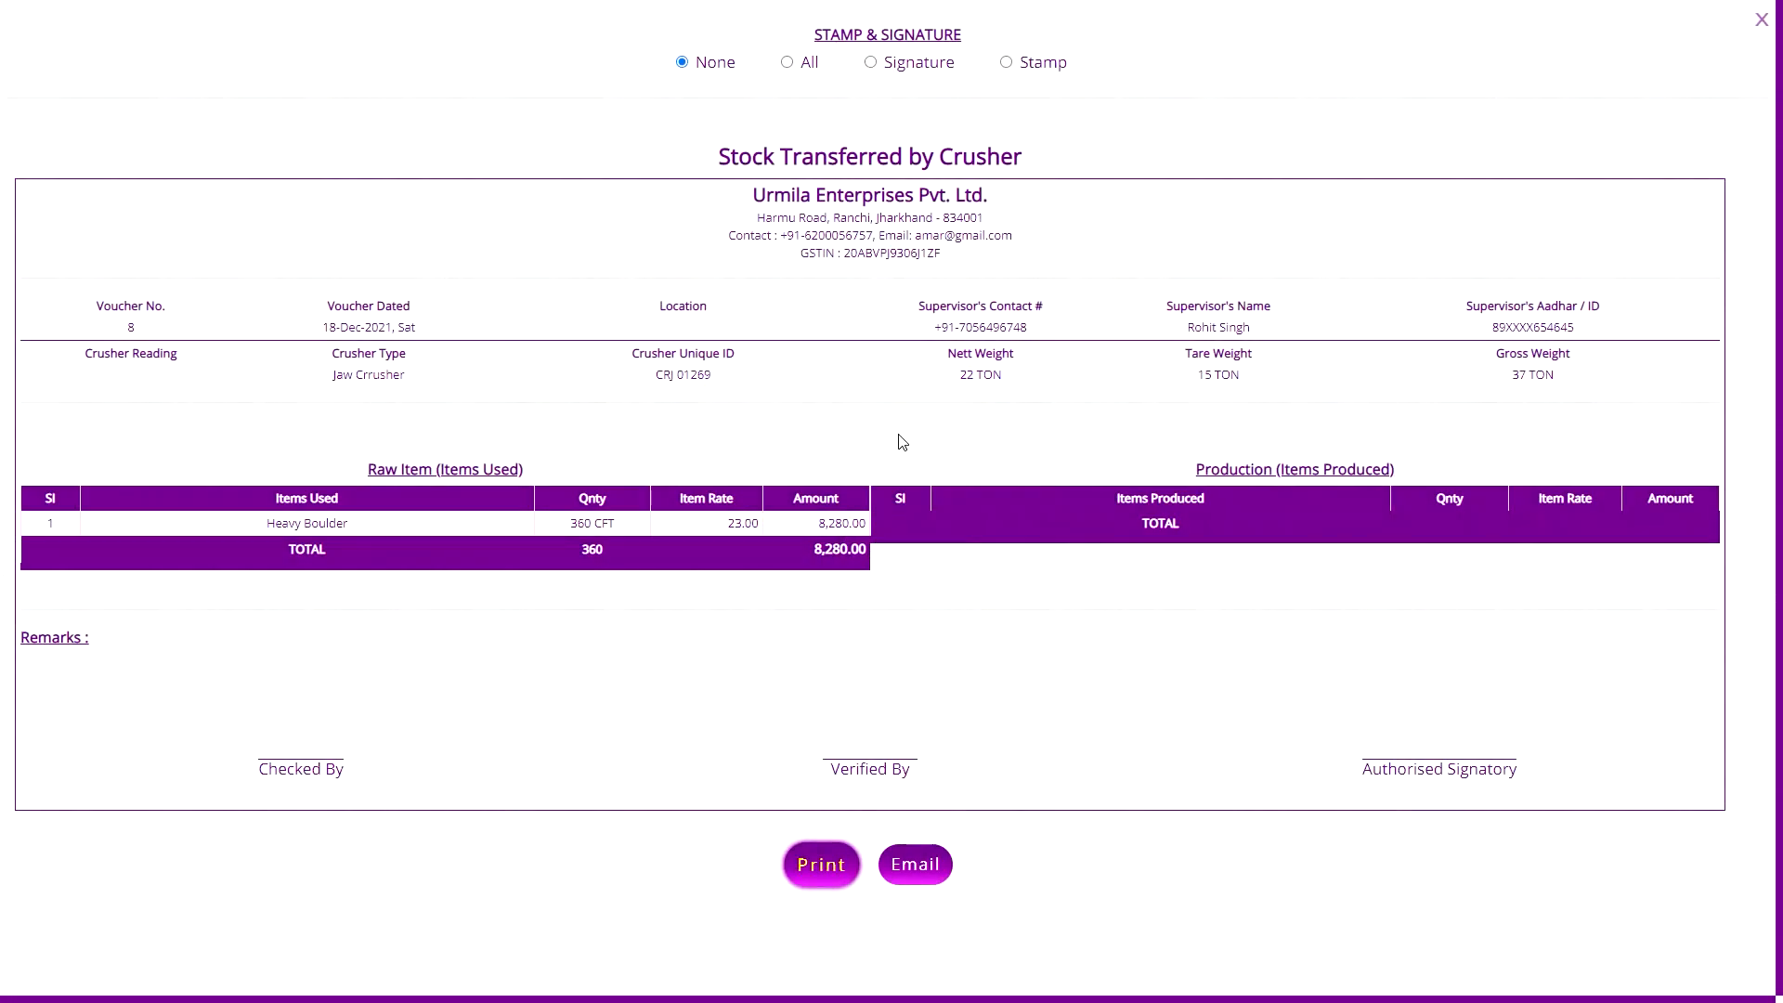
pyautogui.click(1739, 17)
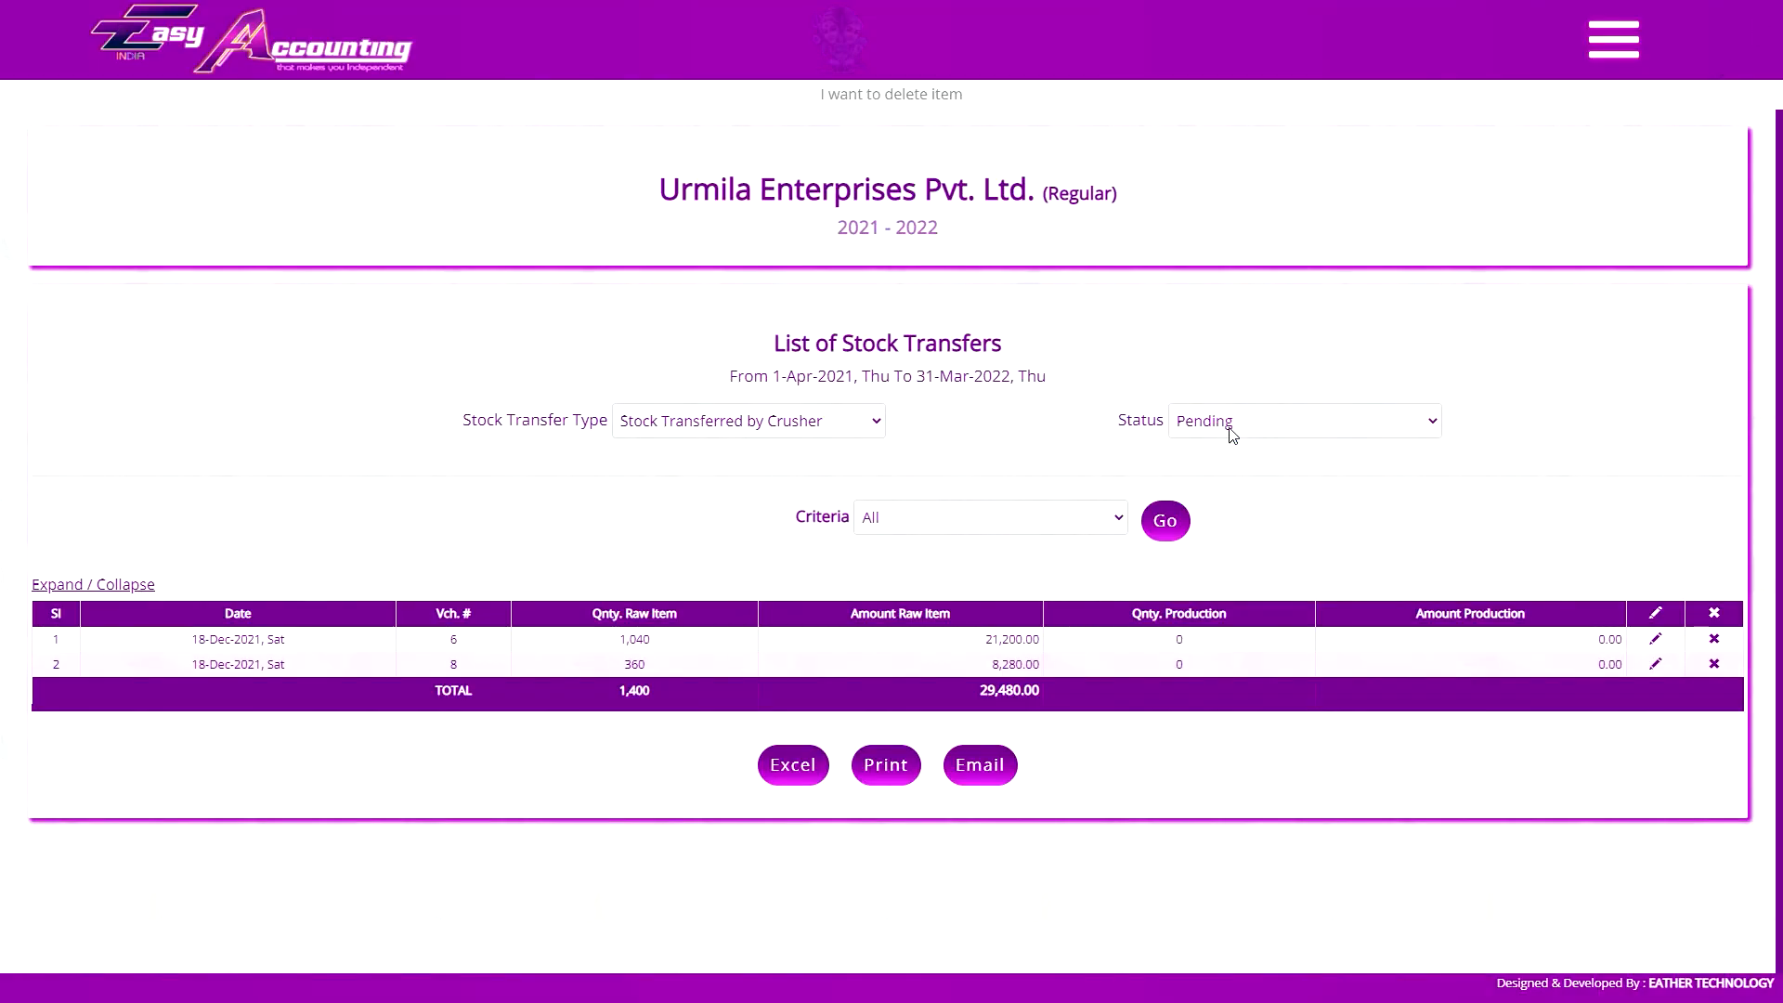
pyautogui.click(454, 666)
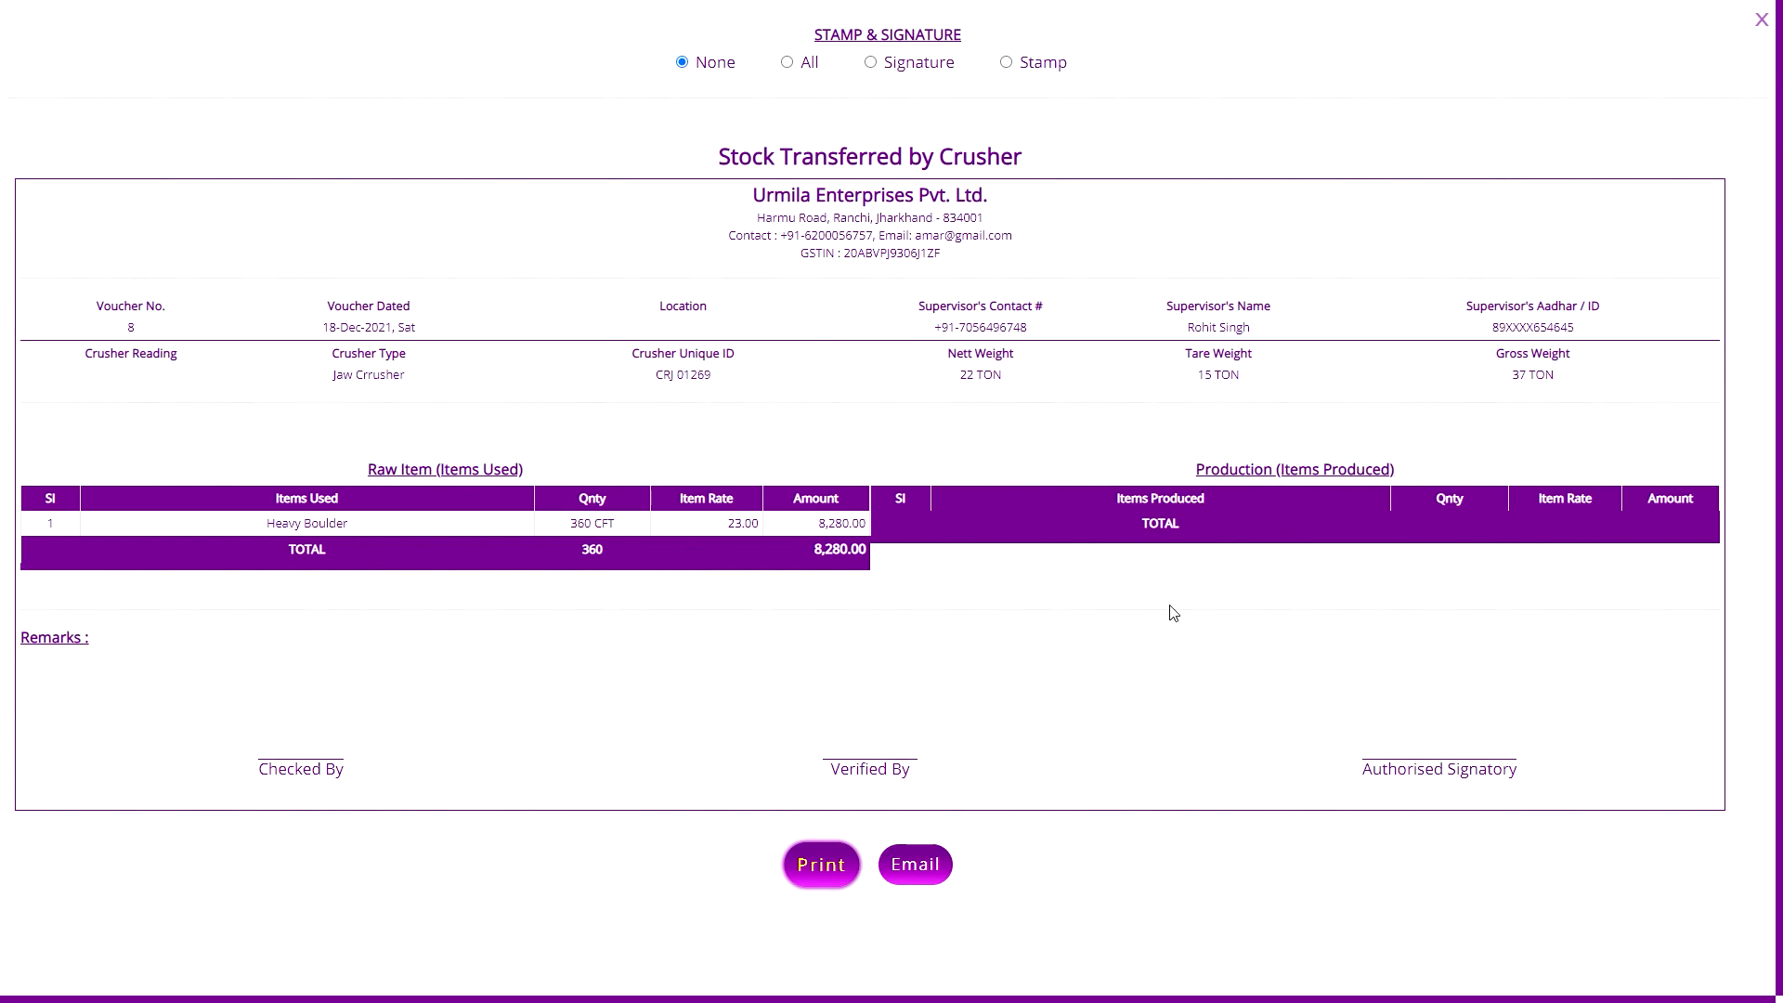
pyautogui.click(1759, 20)
# Set the stock transfer type to Production from Mines
pyautogui.click(1017, 405)
pyautogui.click(975, 489)
pyautogui.scroll(-3, 975, 489)
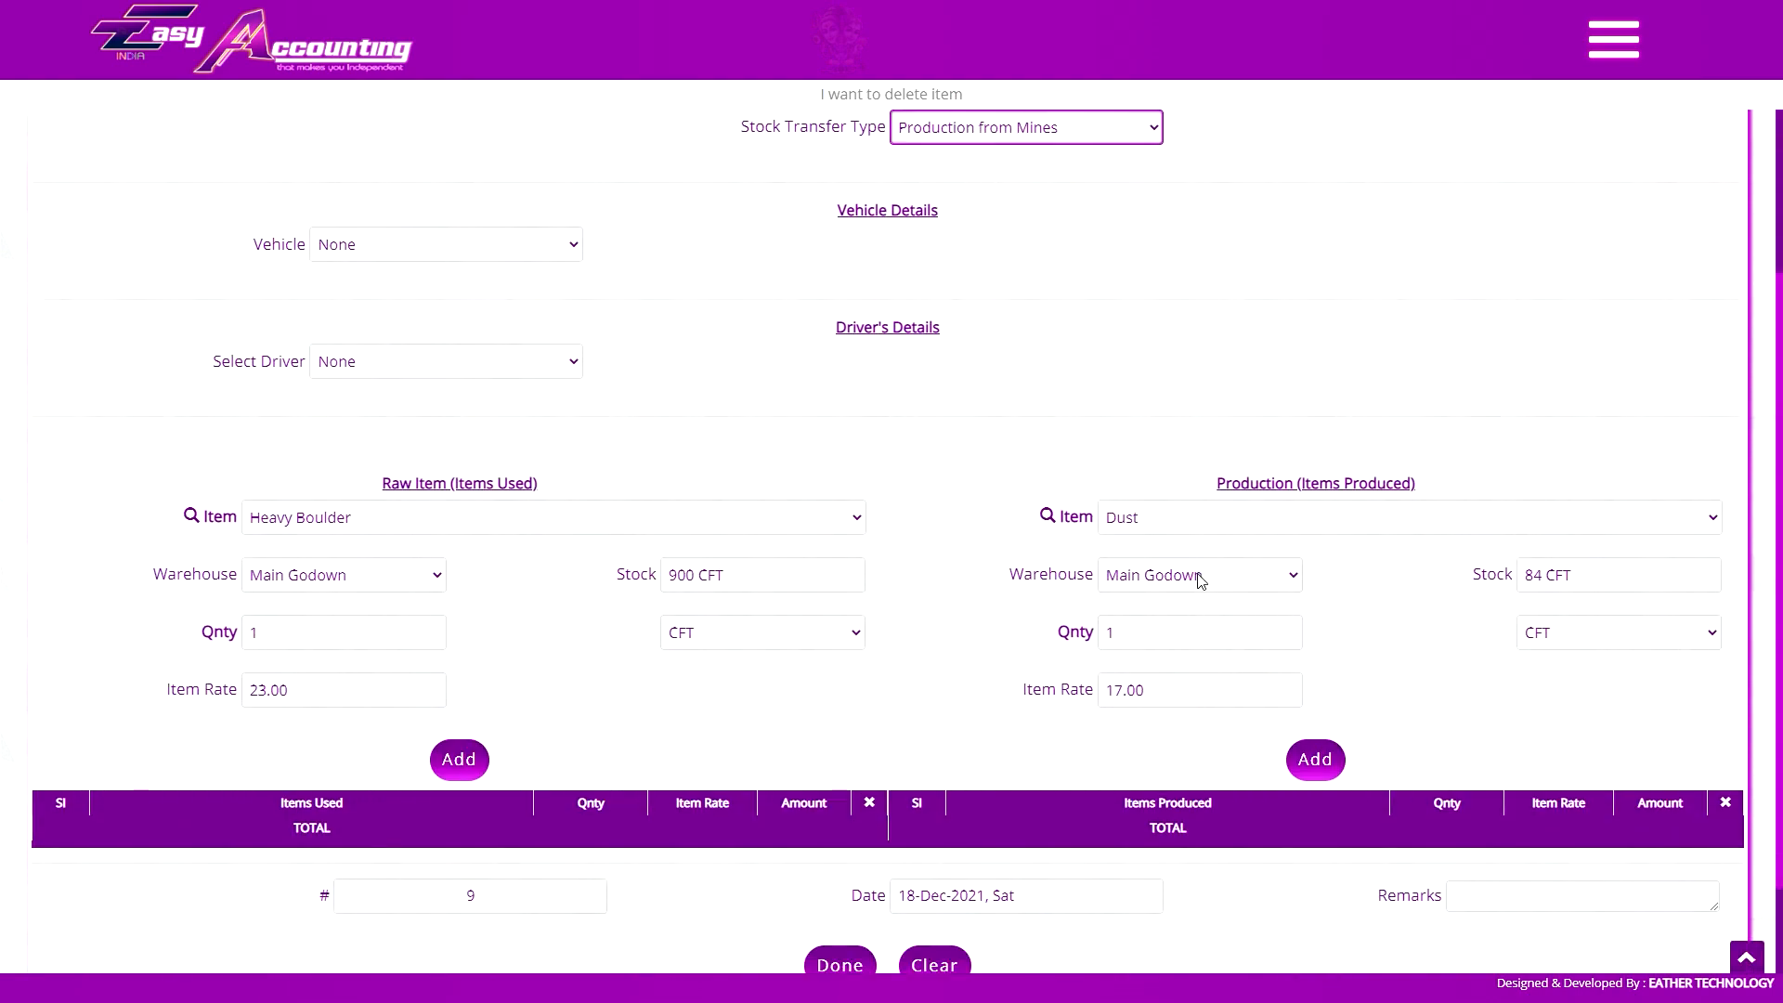
# Add 840 CFT of Boulder B Grade to the items produced
pyautogui.scroll(-1, 1202, 582)
pyautogui.click(1192, 427)
pyautogui.click(1183, 527)
pyautogui.scroll(2, 969, 352)
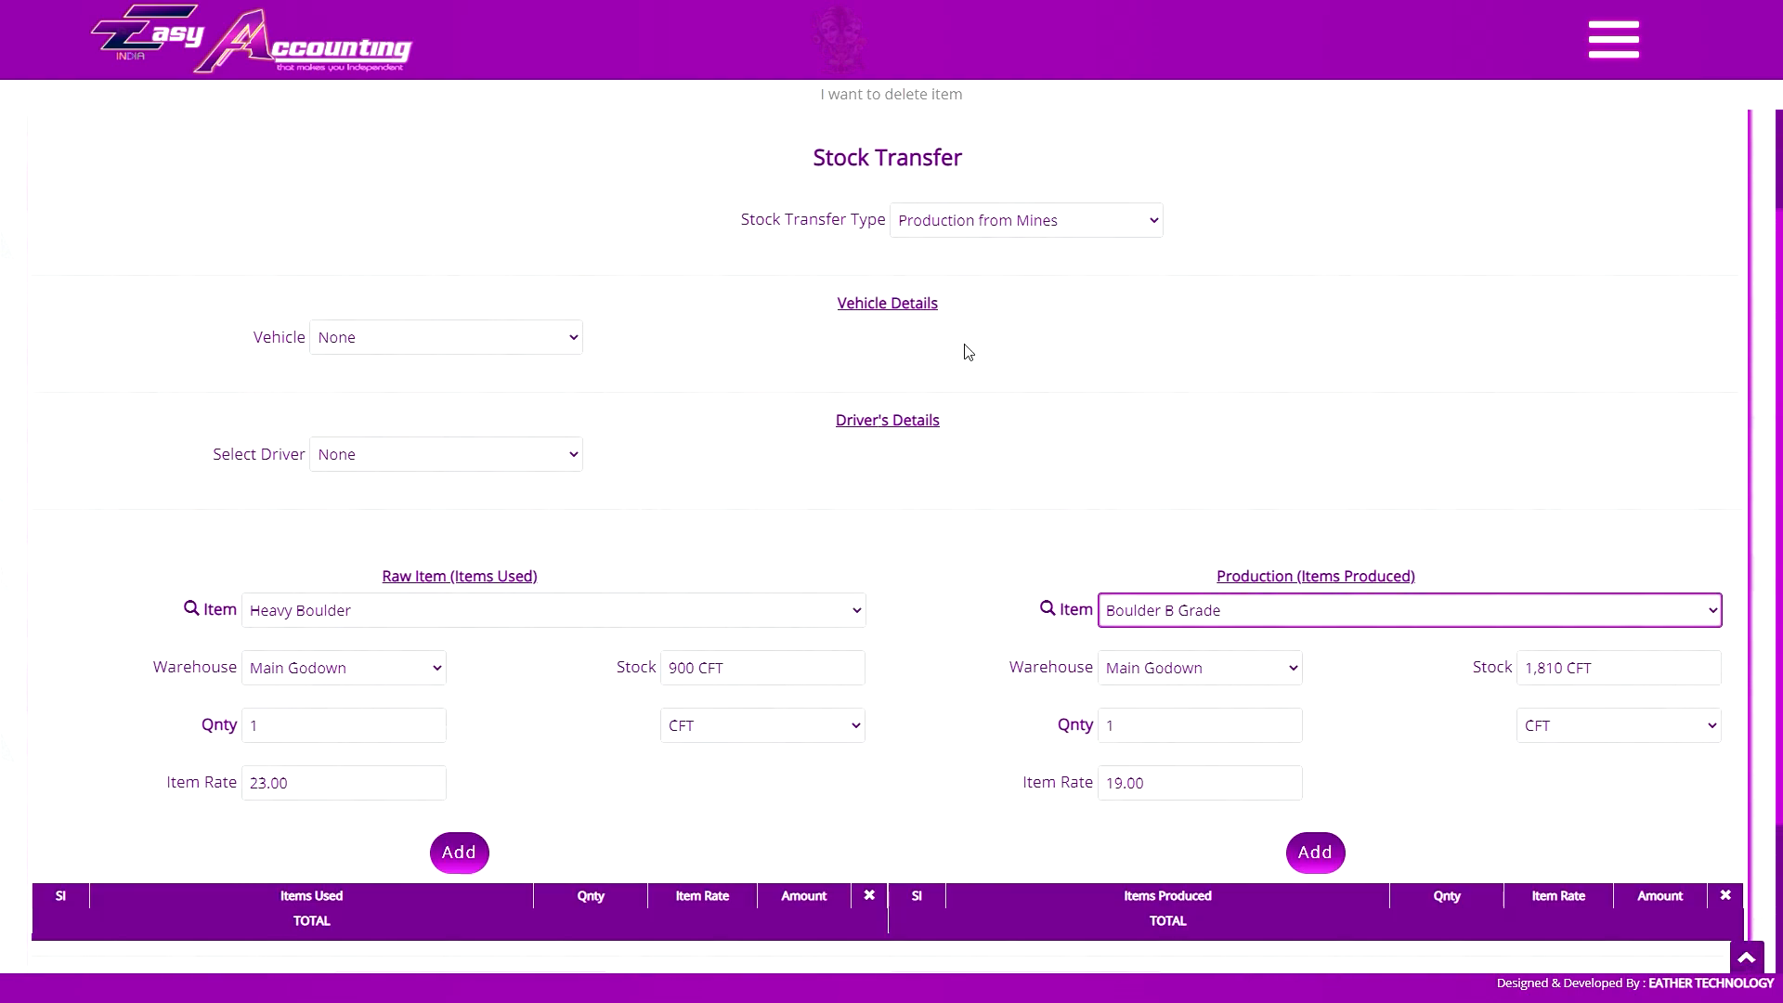
pyautogui.click(1207, 733)
pyautogui.write('840')
pyautogui.press('Return')
pyautogui.press('Return')
pyautogui.press('Return')
pyautogui.scroll(-1, 1169, 620)
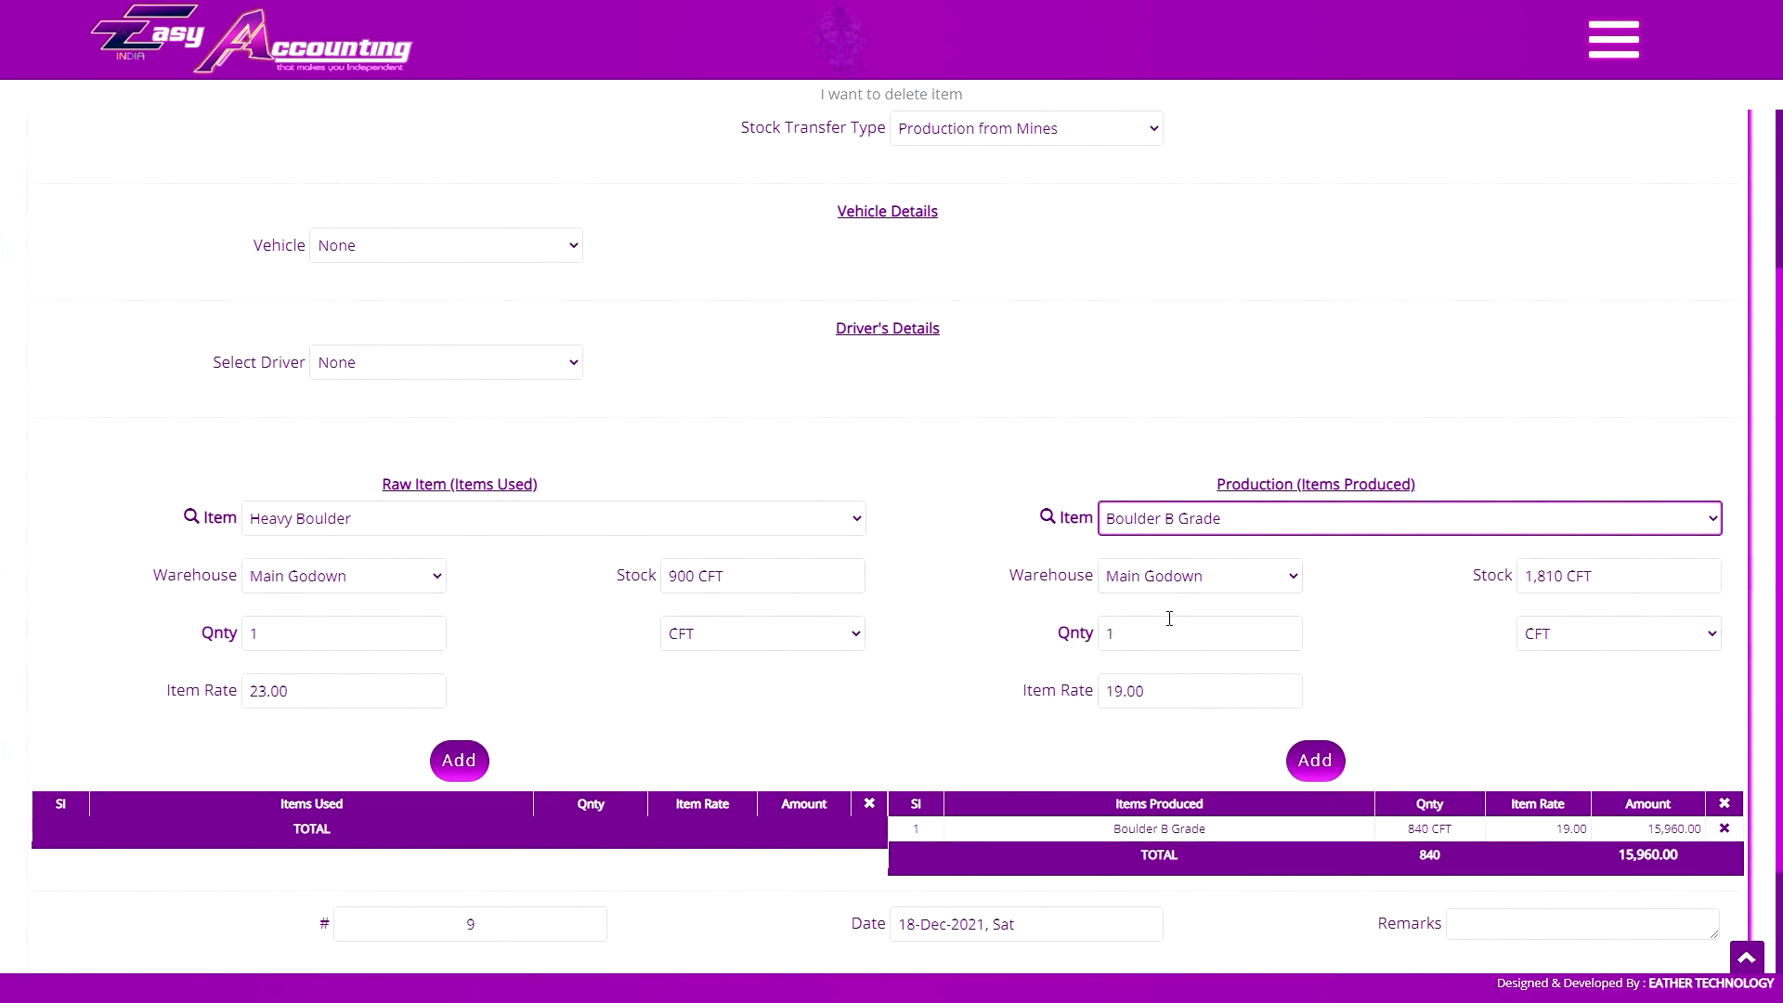
# Set the vehicle to Own and its gross weight to 290 TON, leaving reading and location empty
pyautogui.scroll(2, 1297, 597)
pyautogui.click(464, 429)
pyautogui.click(488, 466)
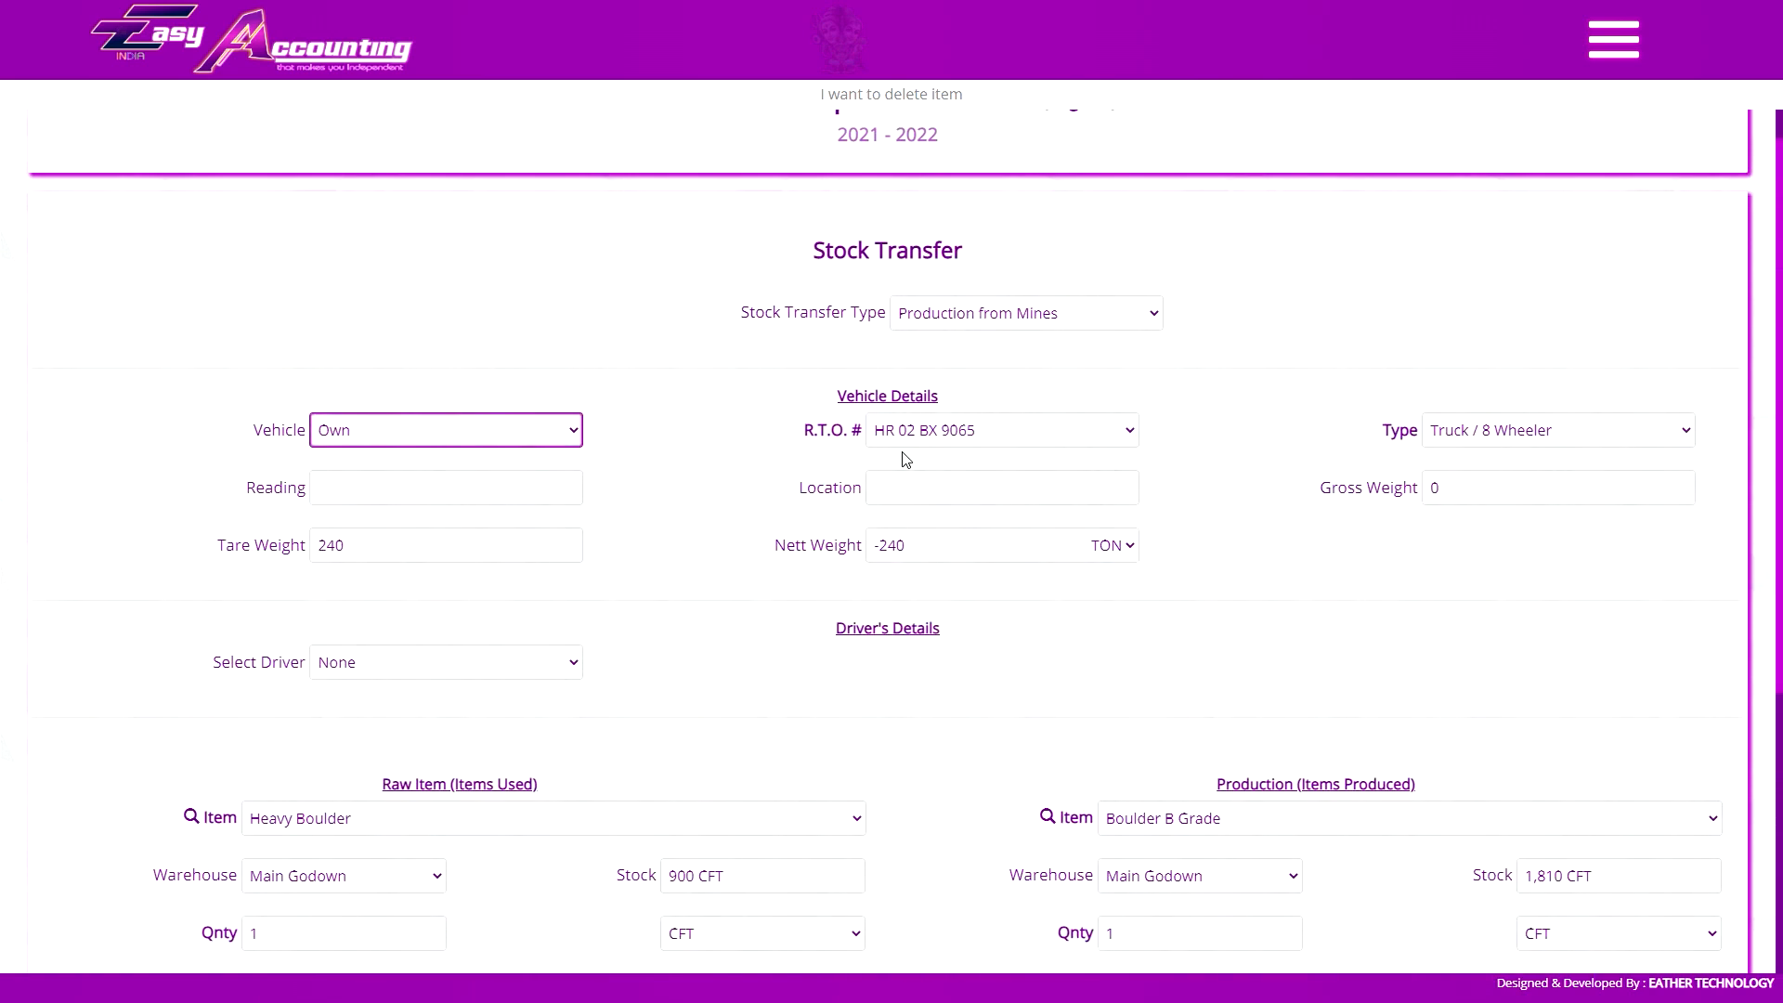
pyautogui.click(906, 433)
pyautogui.click(1141, 435)
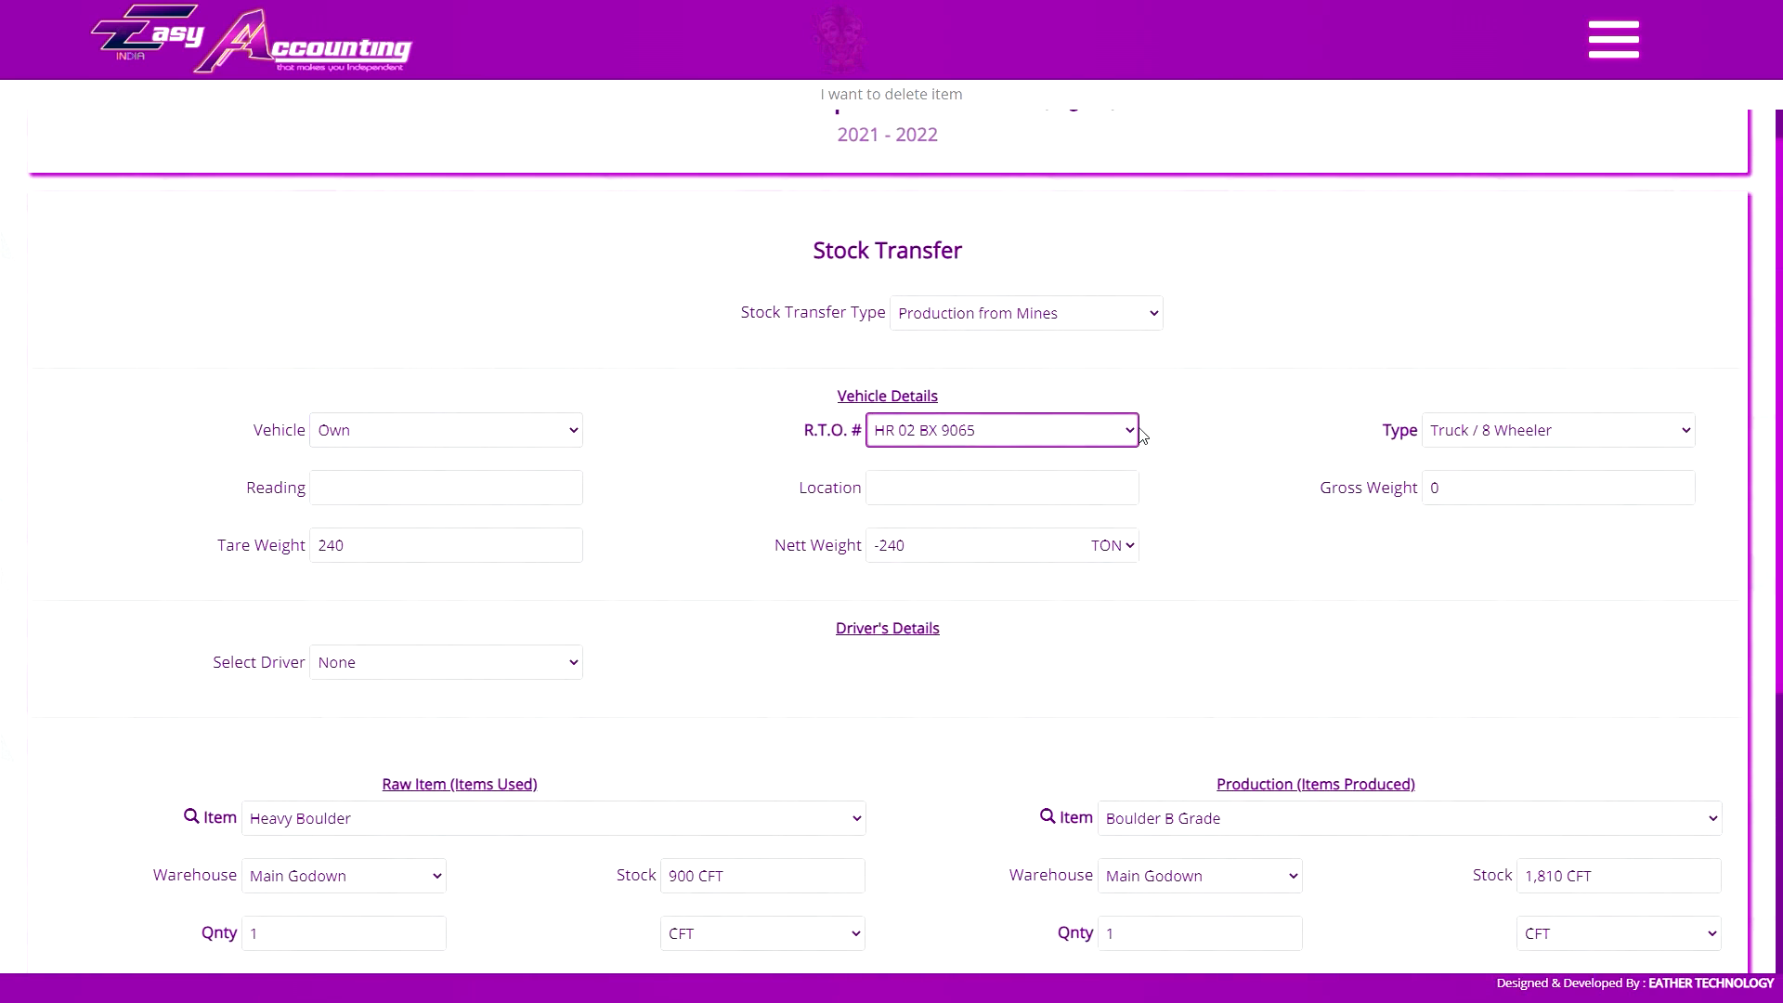
pyautogui.click(510, 496)
pyautogui.click(970, 480)
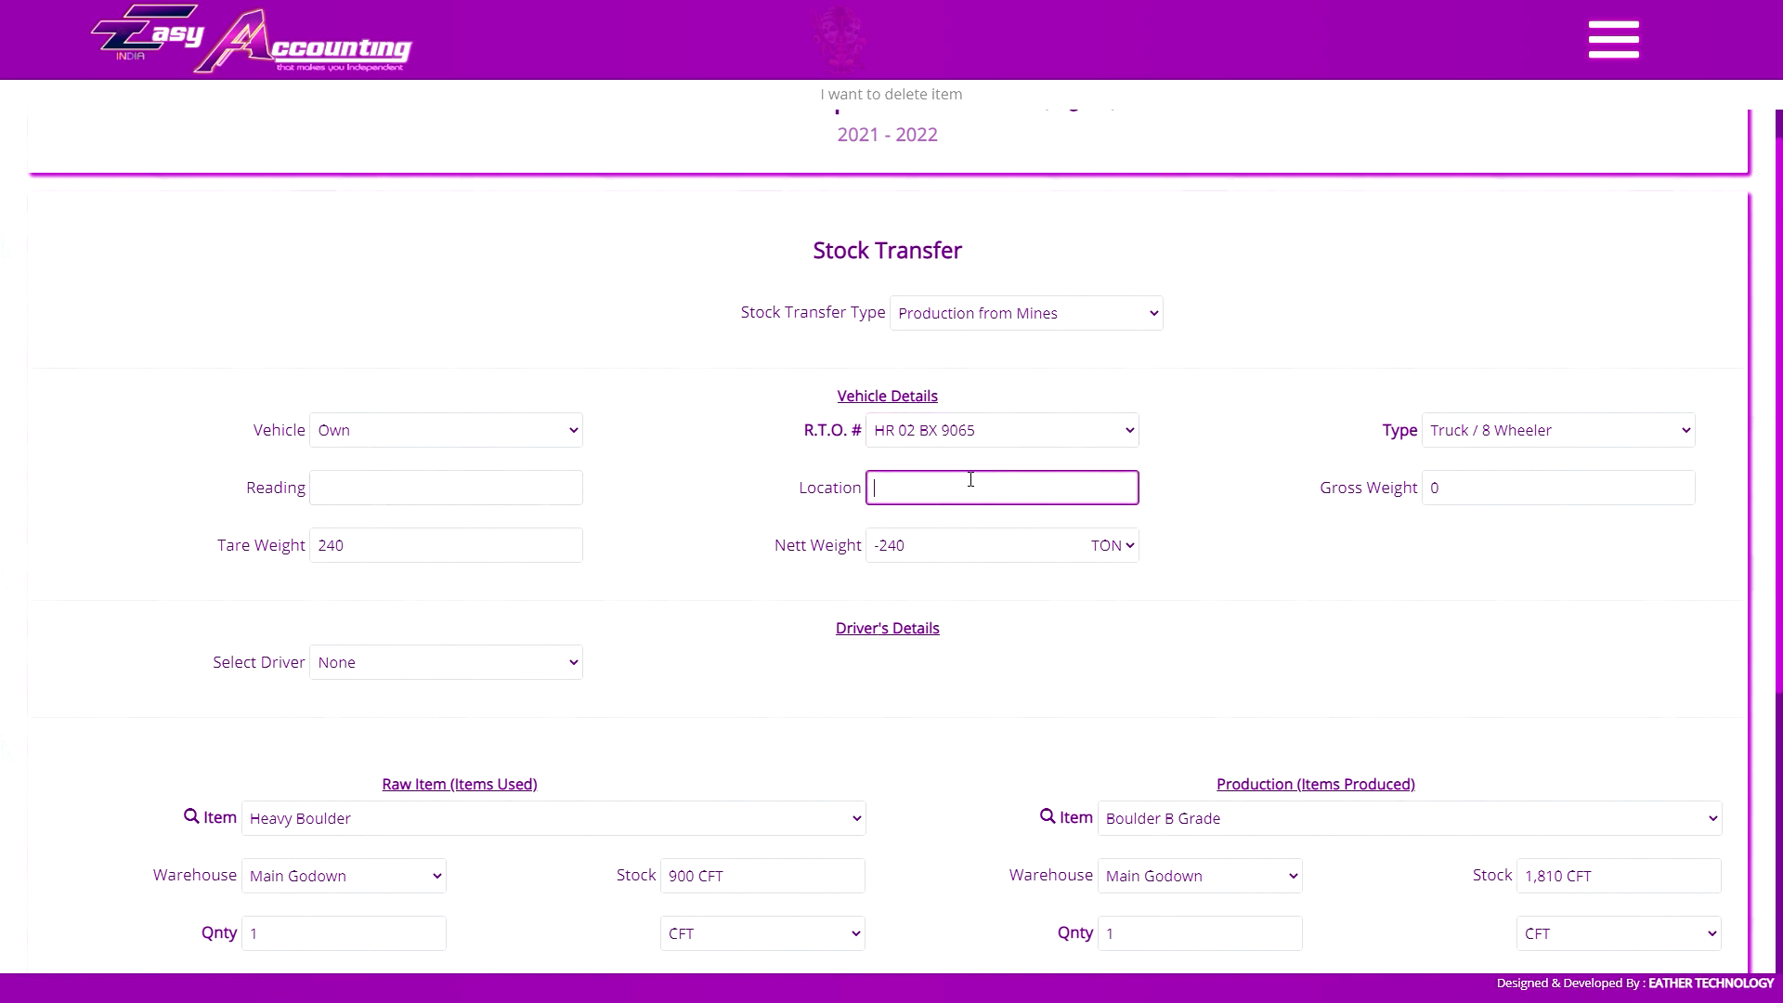
pyautogui.click(1533, 504)
# Choose Own Driver in the driver's details and complete the production transfer
pyautogui.scroll(-2, 1489, 531)
pyautogui.click(426, 478)
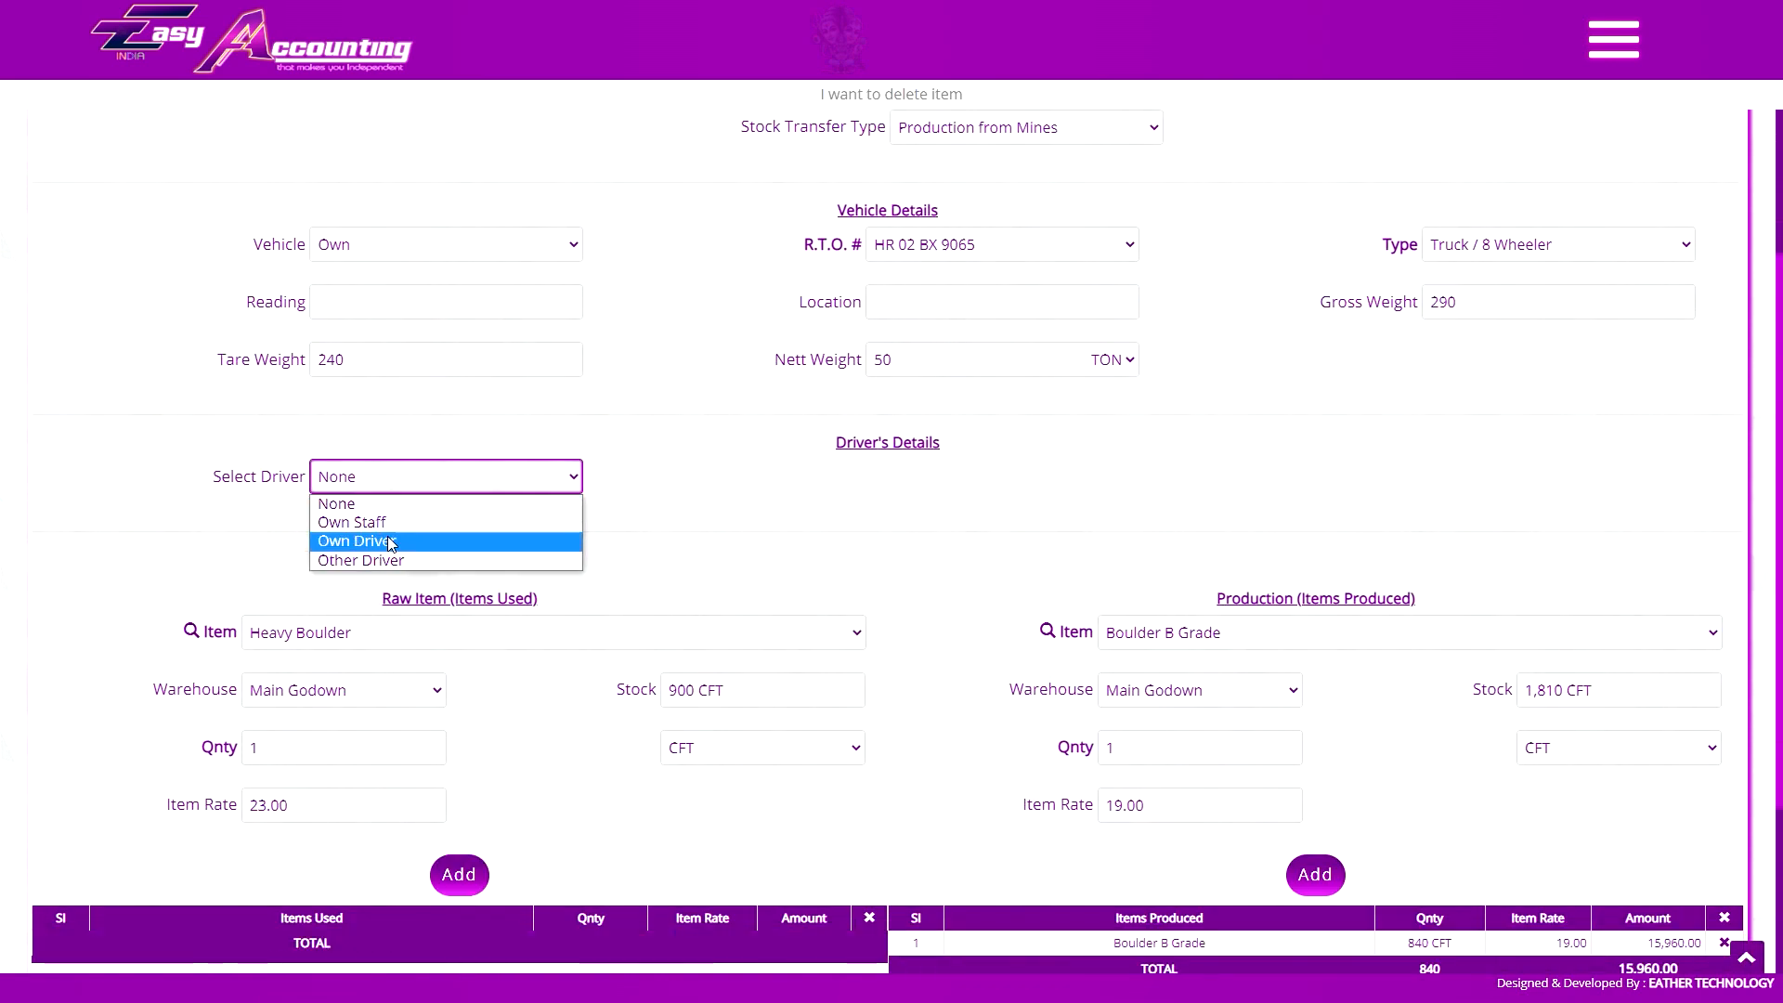
pyautogui.click(427, 538)
pyautogui.scroll(-3, 1450, 713)
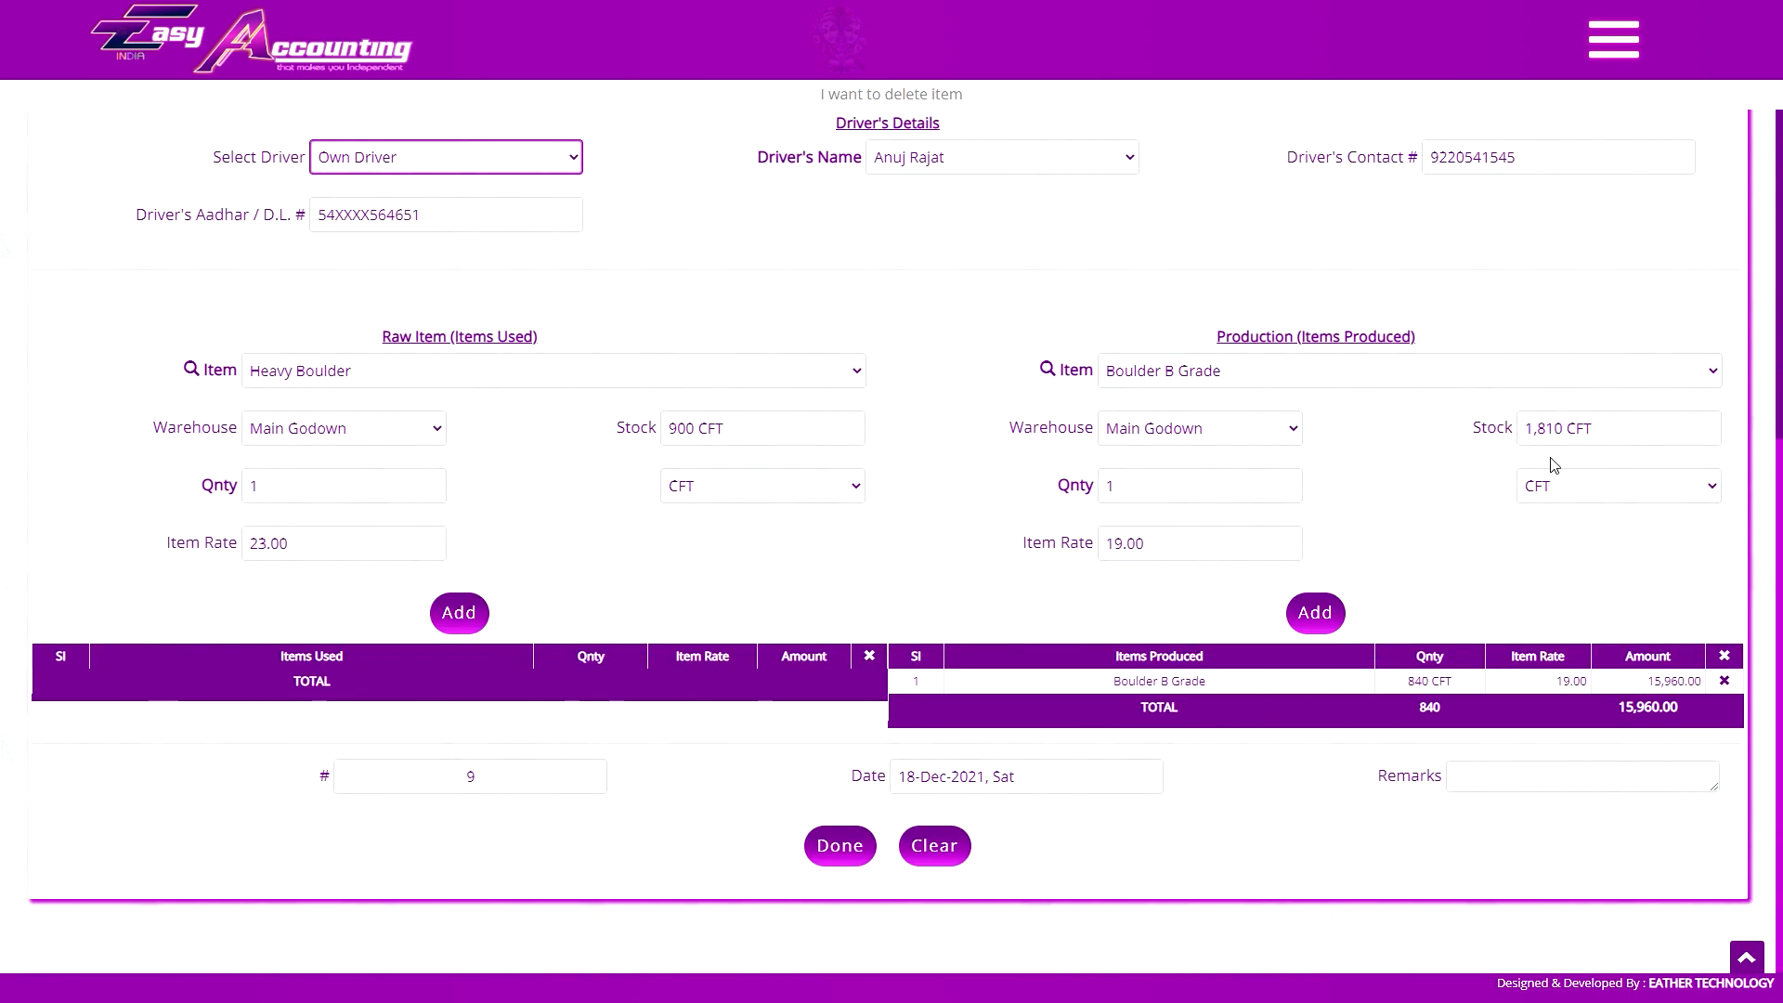
pyautogui.click(840, 845)
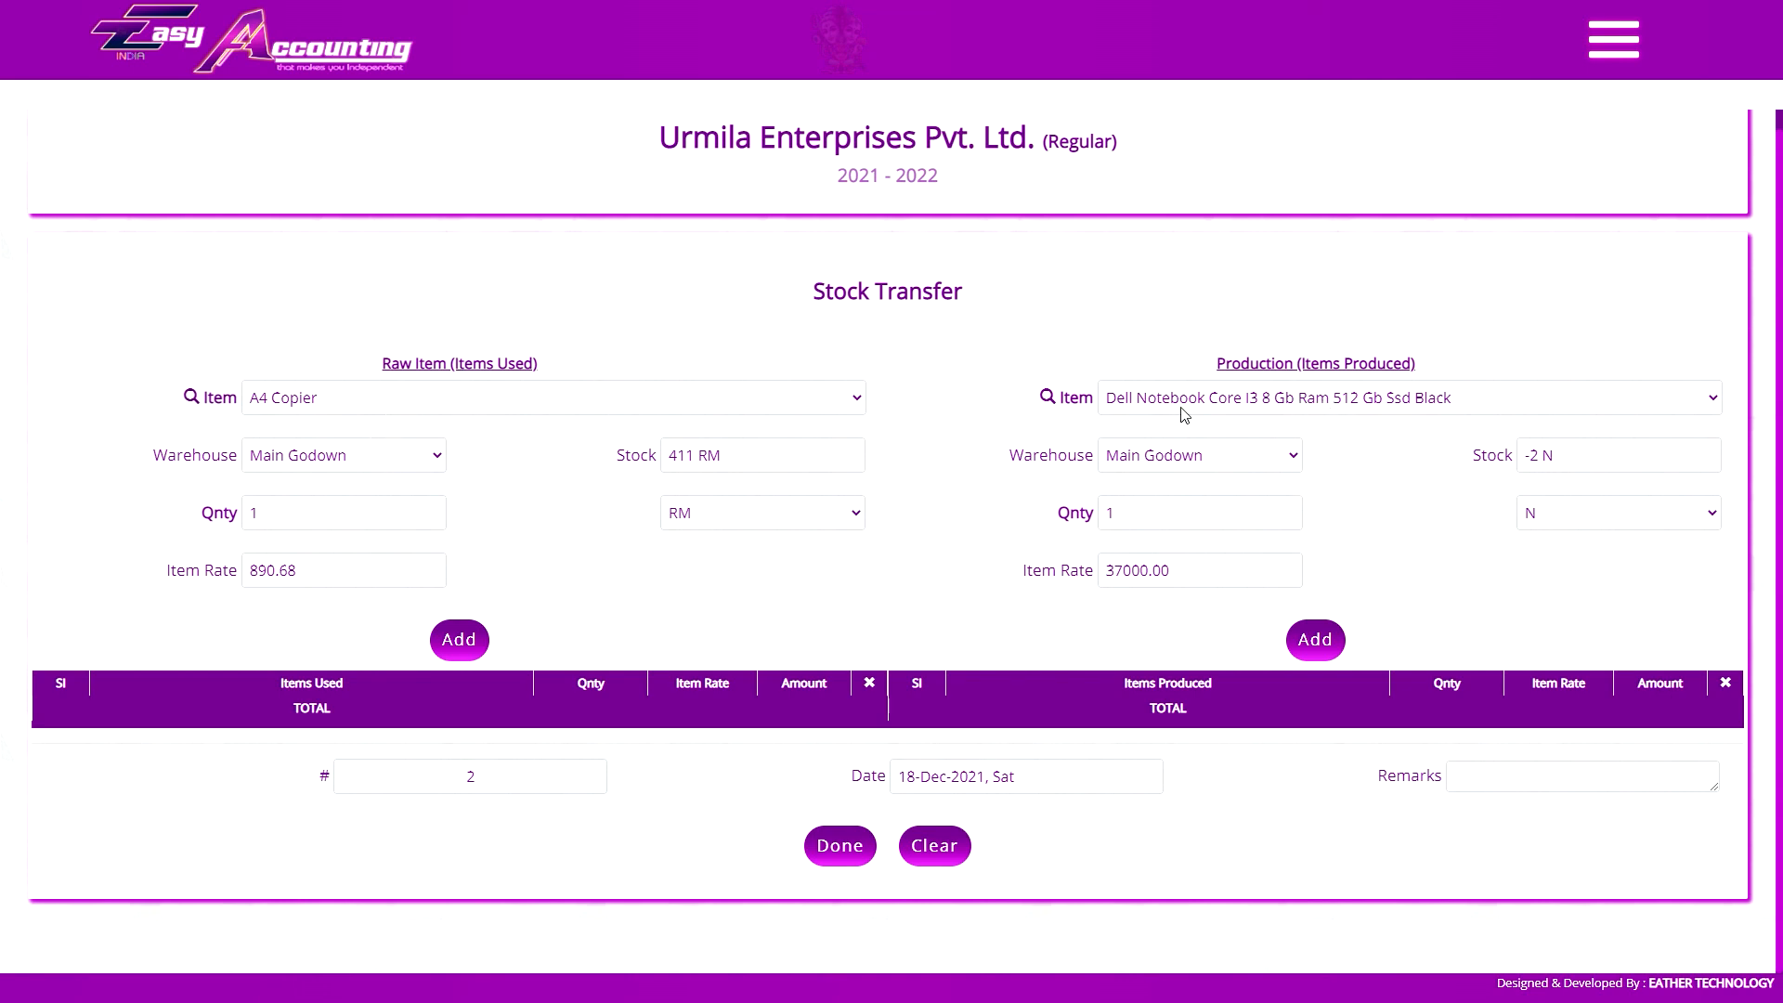
# Examine the item lists for items used and items produced, and the raw item's quantity and rate fields
pyautogui.click(372, 399)
pyautogui.click(268, 418)
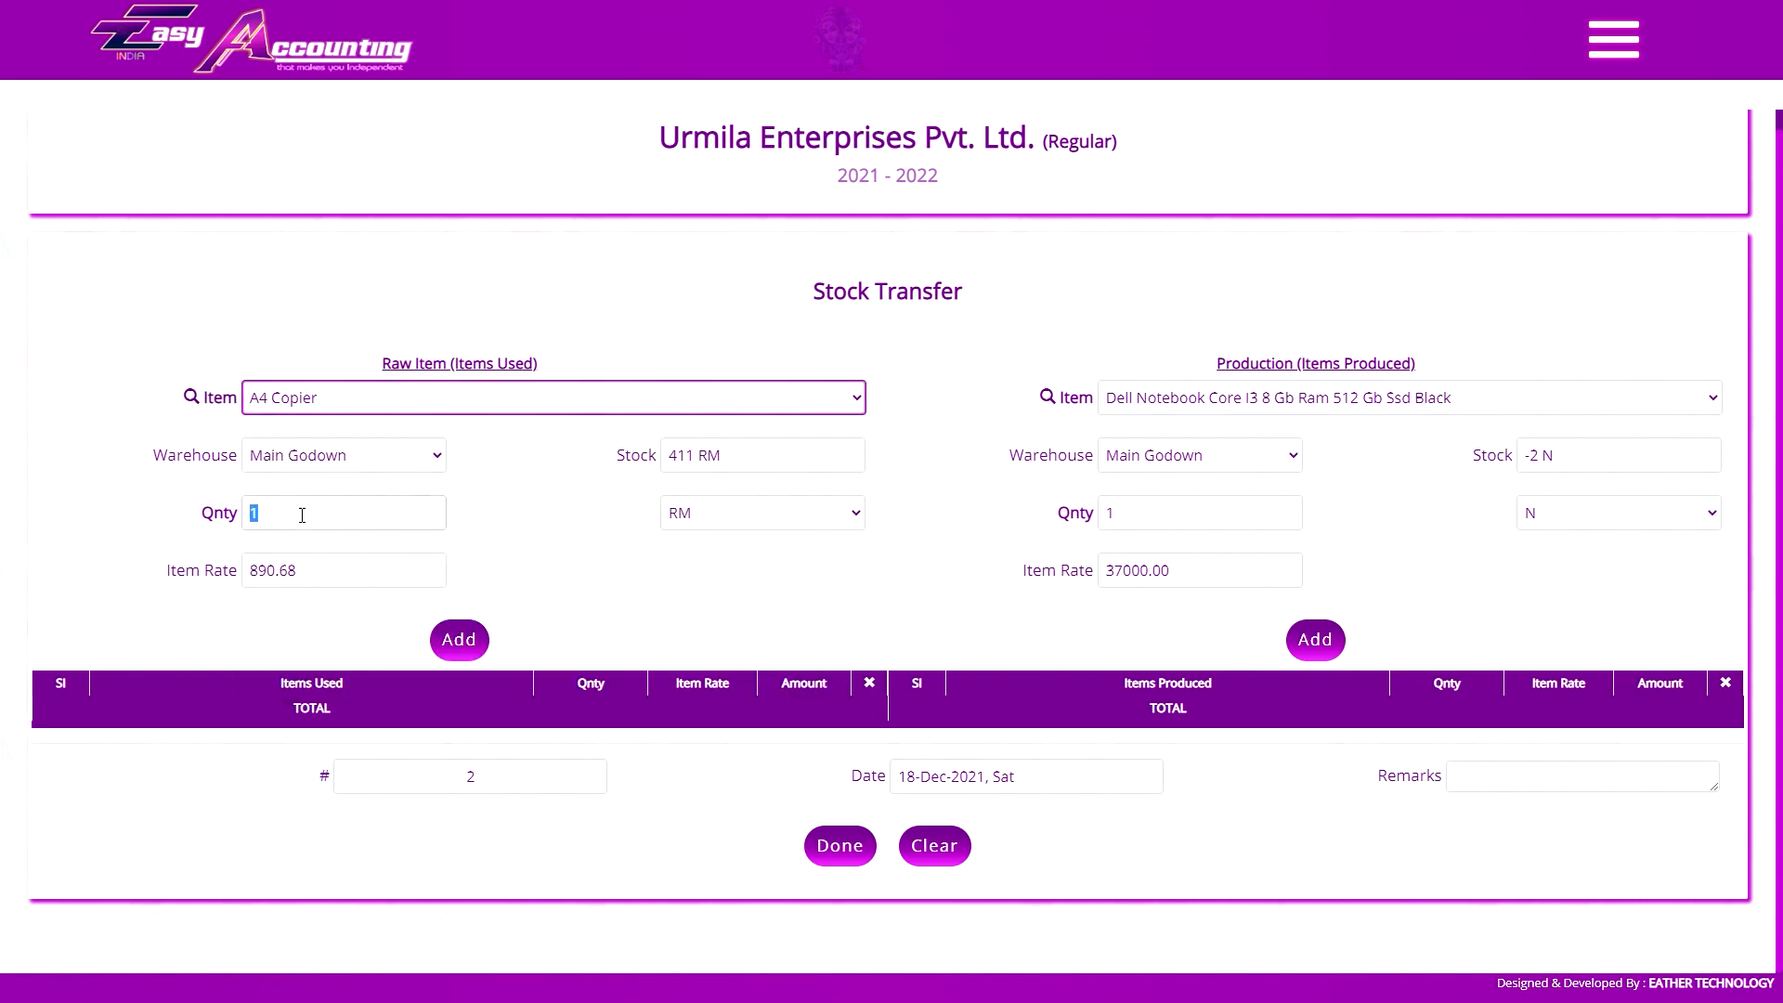
pyautogui.click(251, 525)
pyautogui.click(309, 568)
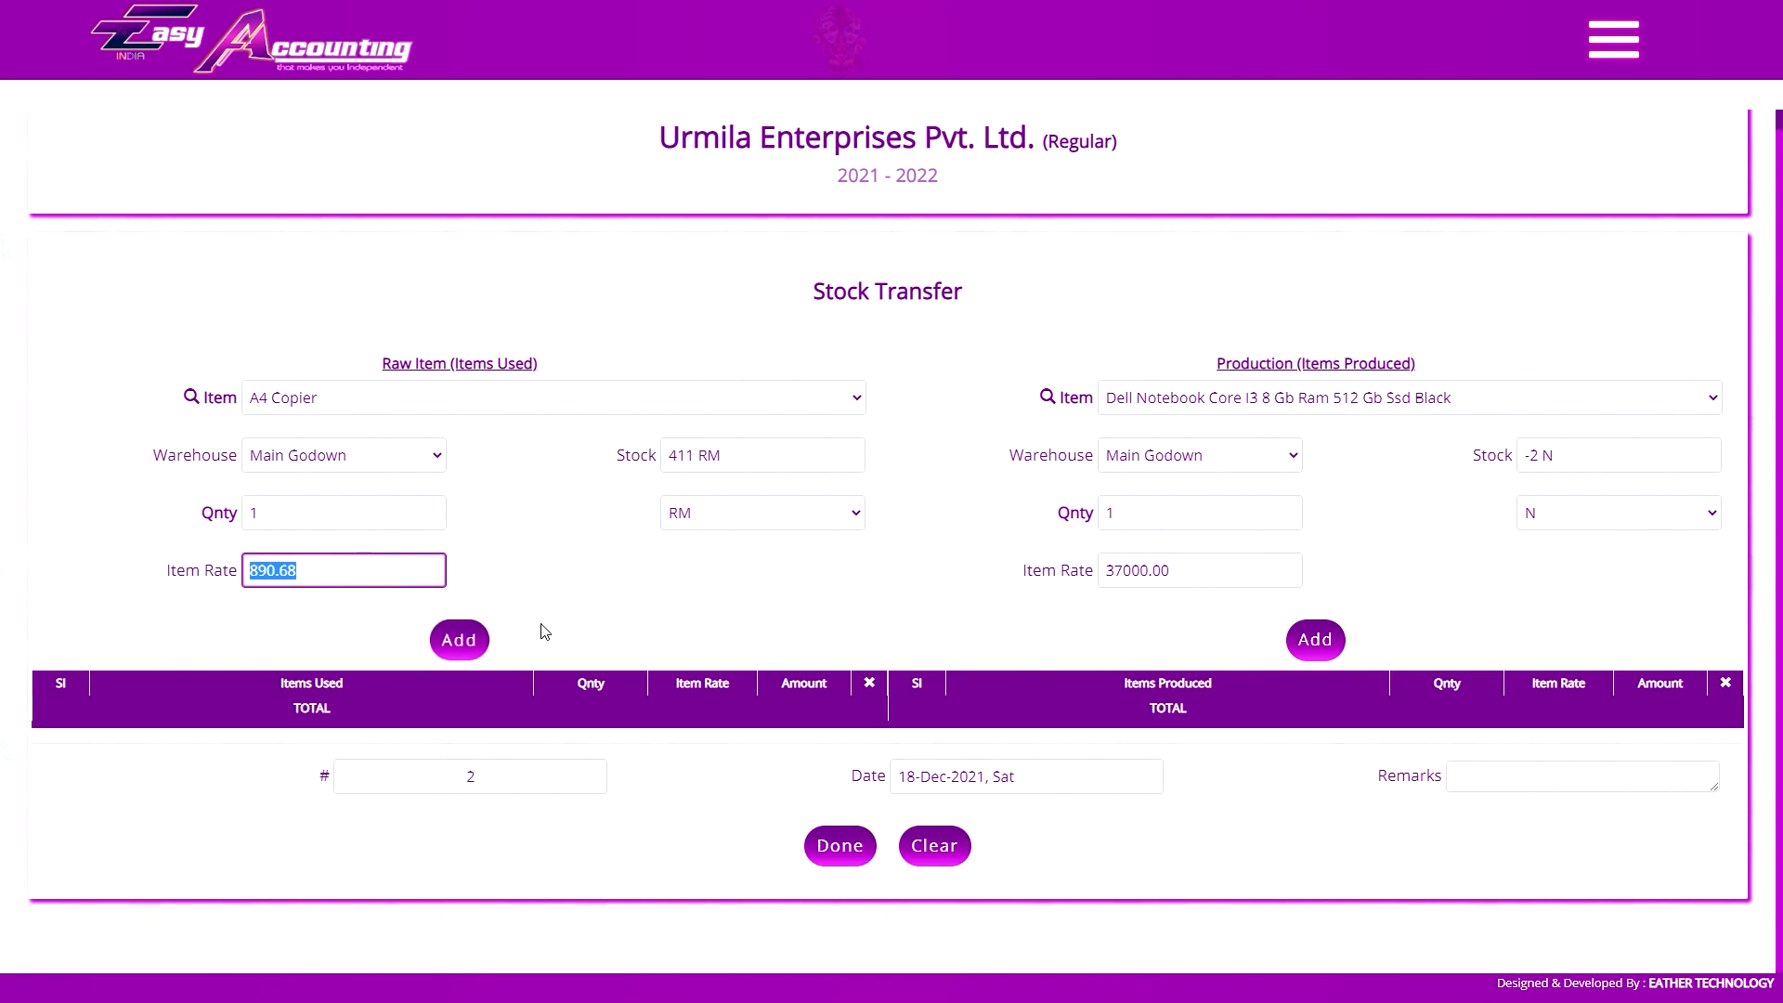
pyautogui.click(695, 573)
pyautogui.click(530, 412)
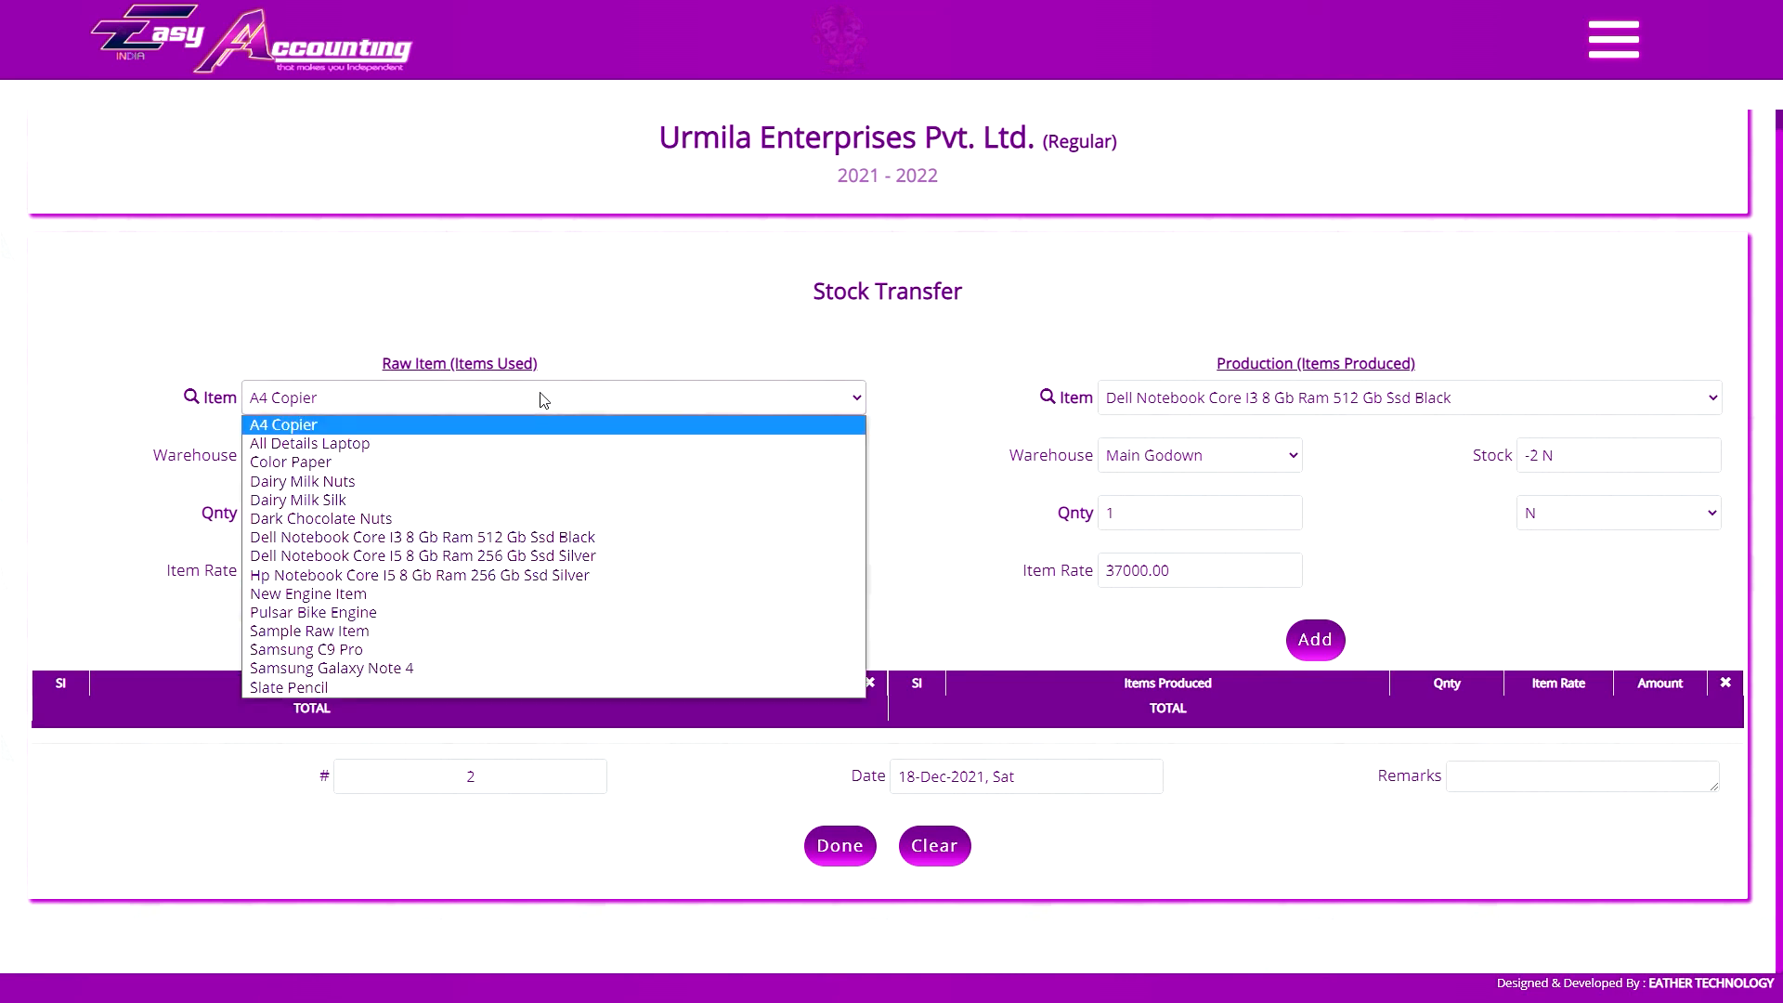
pyautogui.click(538, 397)
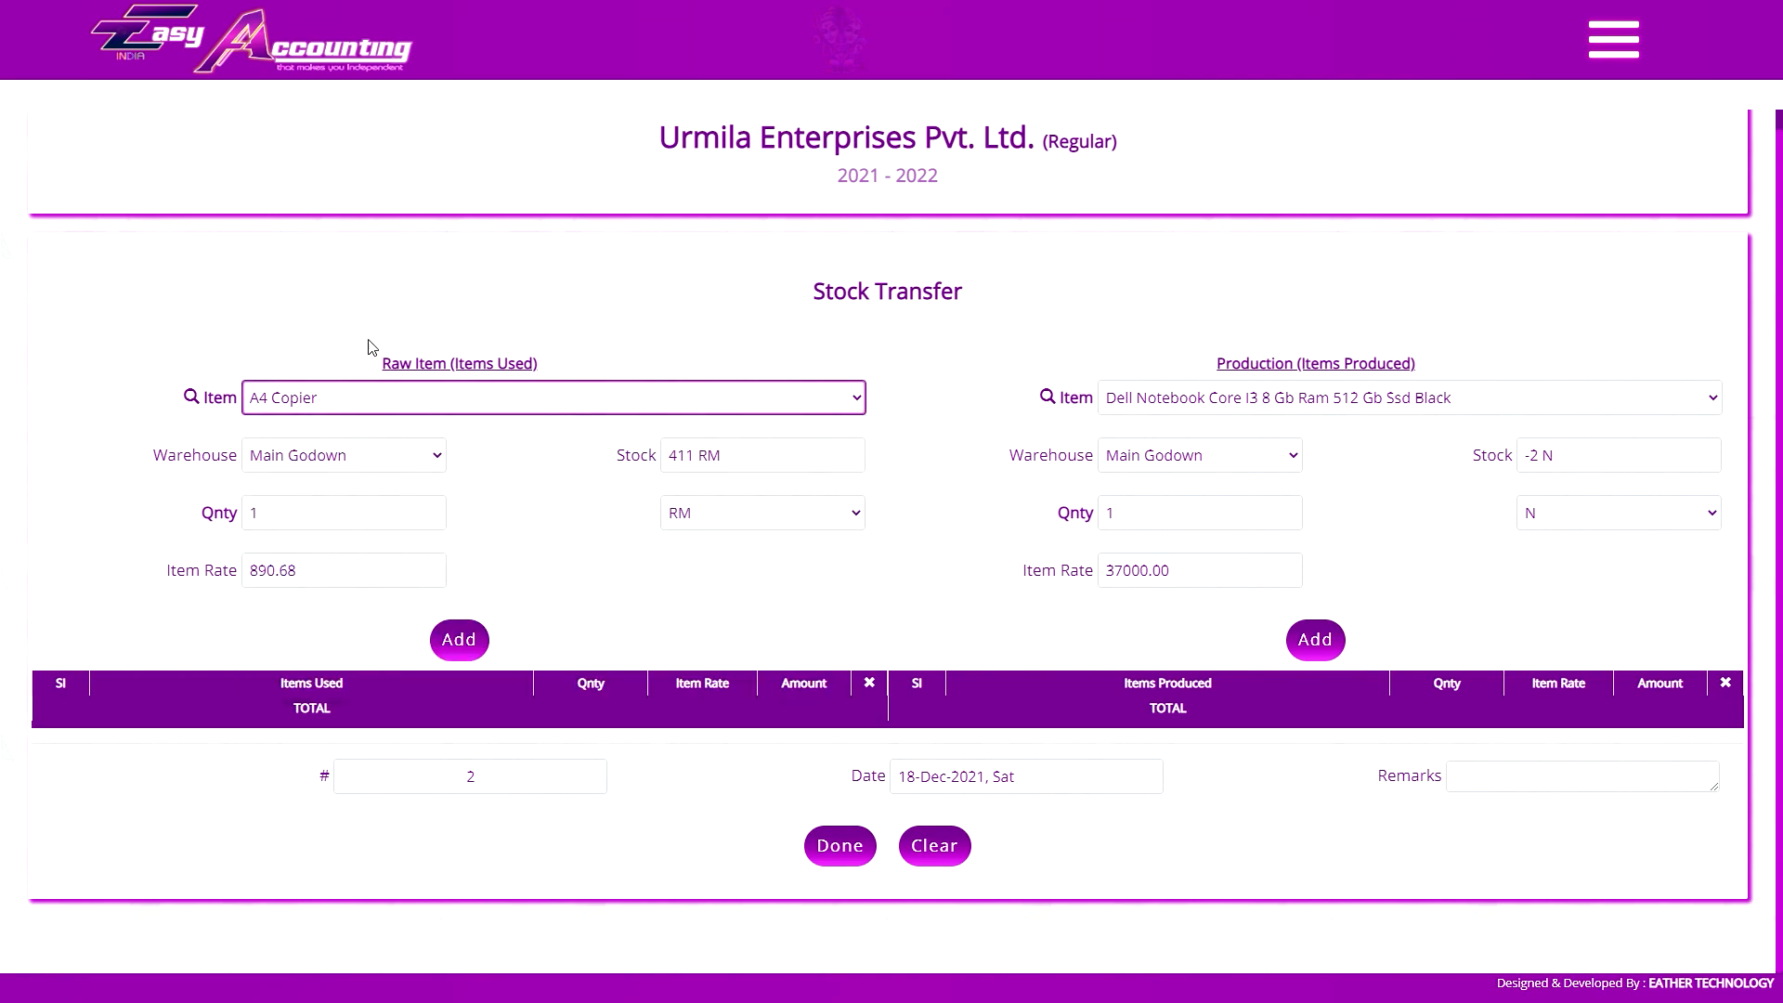
pyautogui.click(1424, 387)
pyautogui.click(1427, 387)
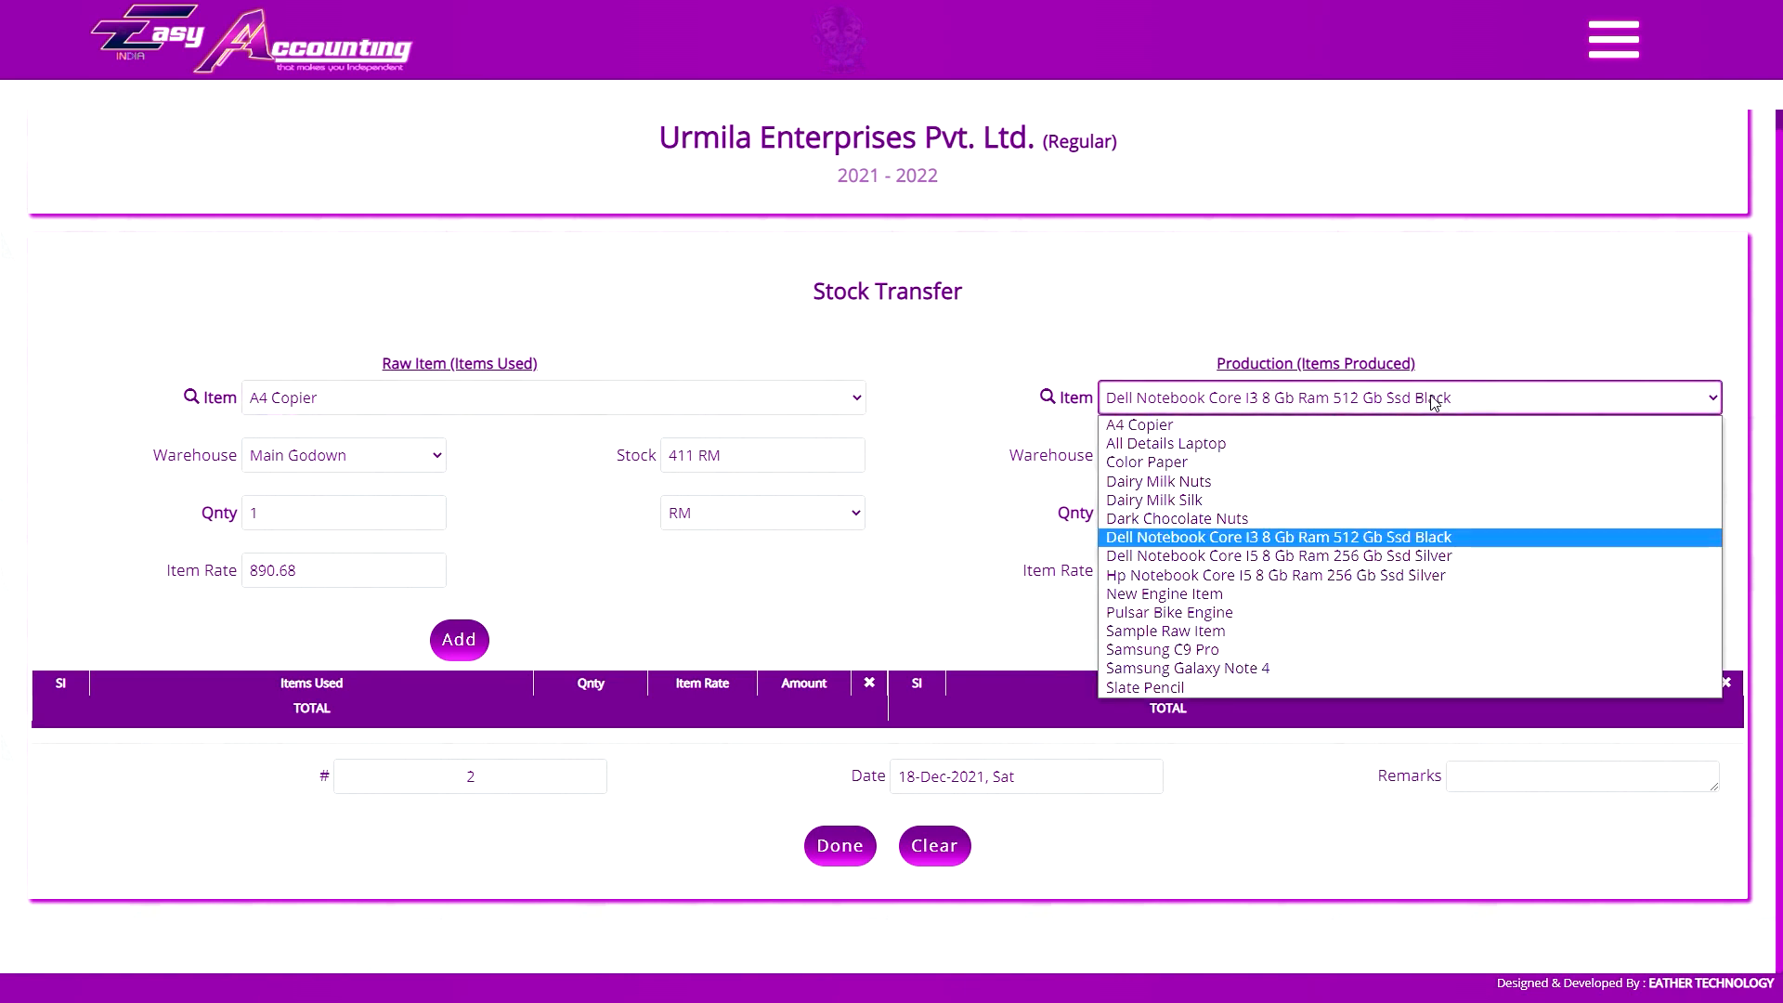
pyautogui.click(1344, 412)
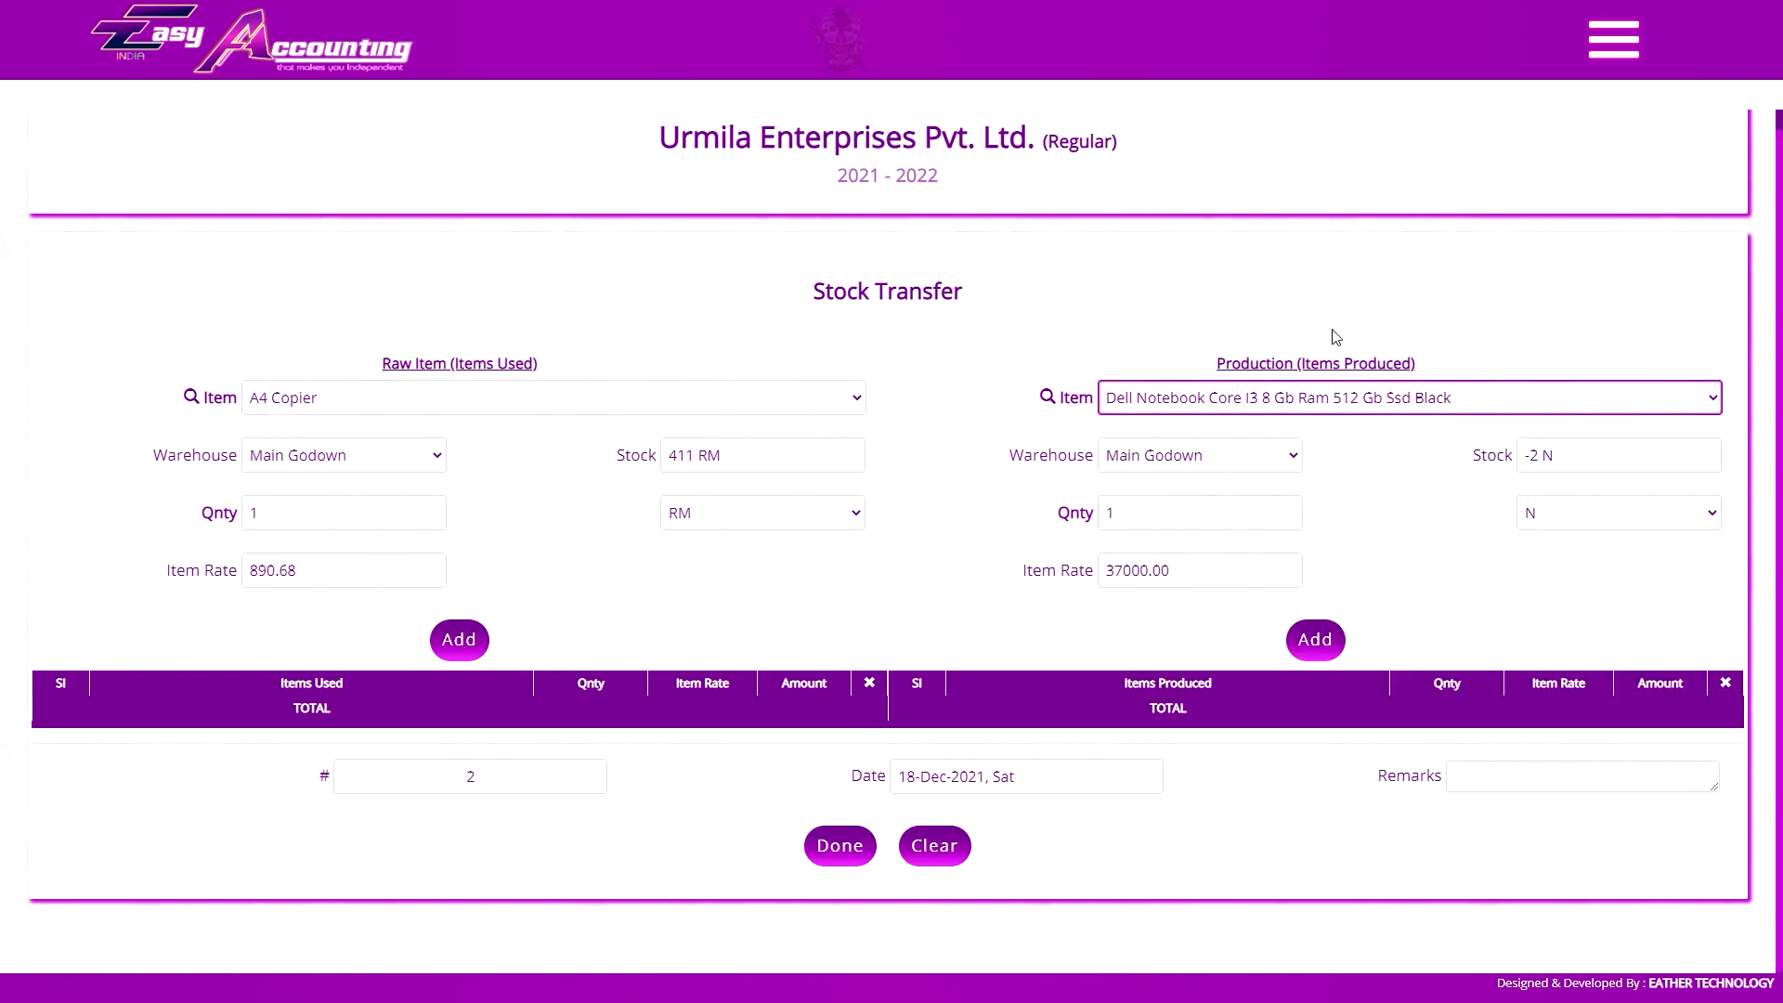
# Enter 6 RM of Color Paper at rate 690.00 as the raw item and 4 RM of A4 Copier at rate 850.00 as the produced item
pyautogui.click(1175, 503)
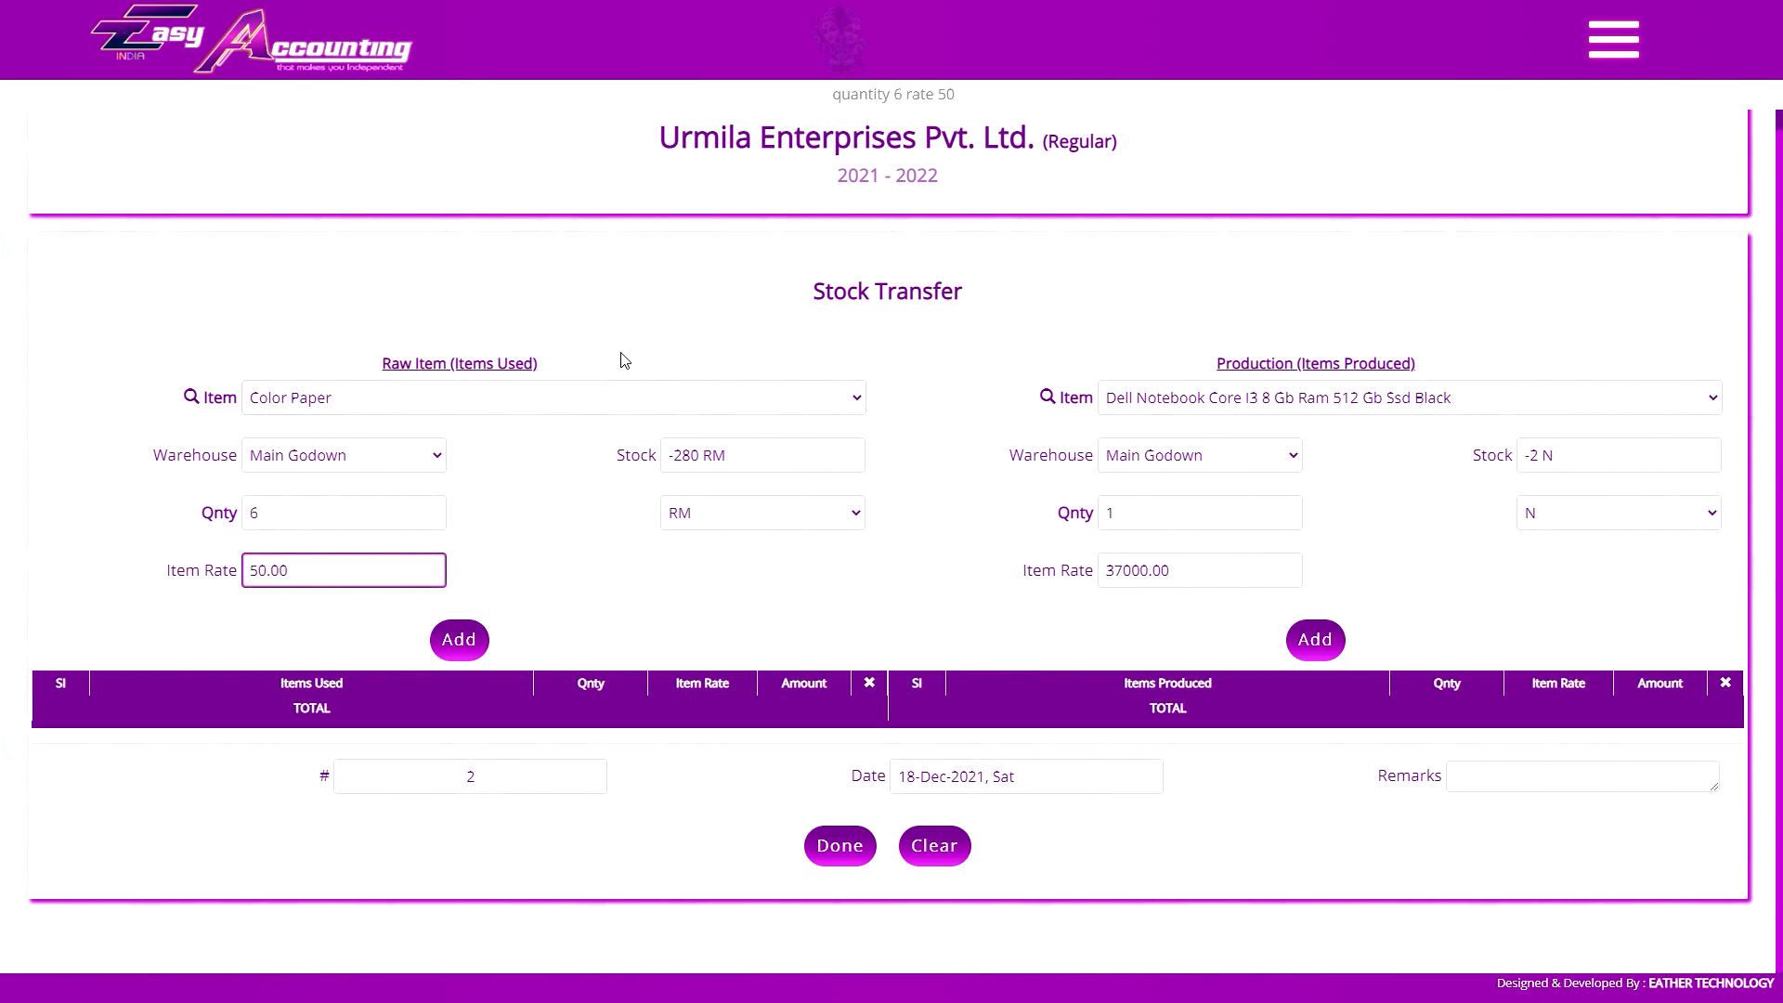
pyautogui.click(1257, 502)
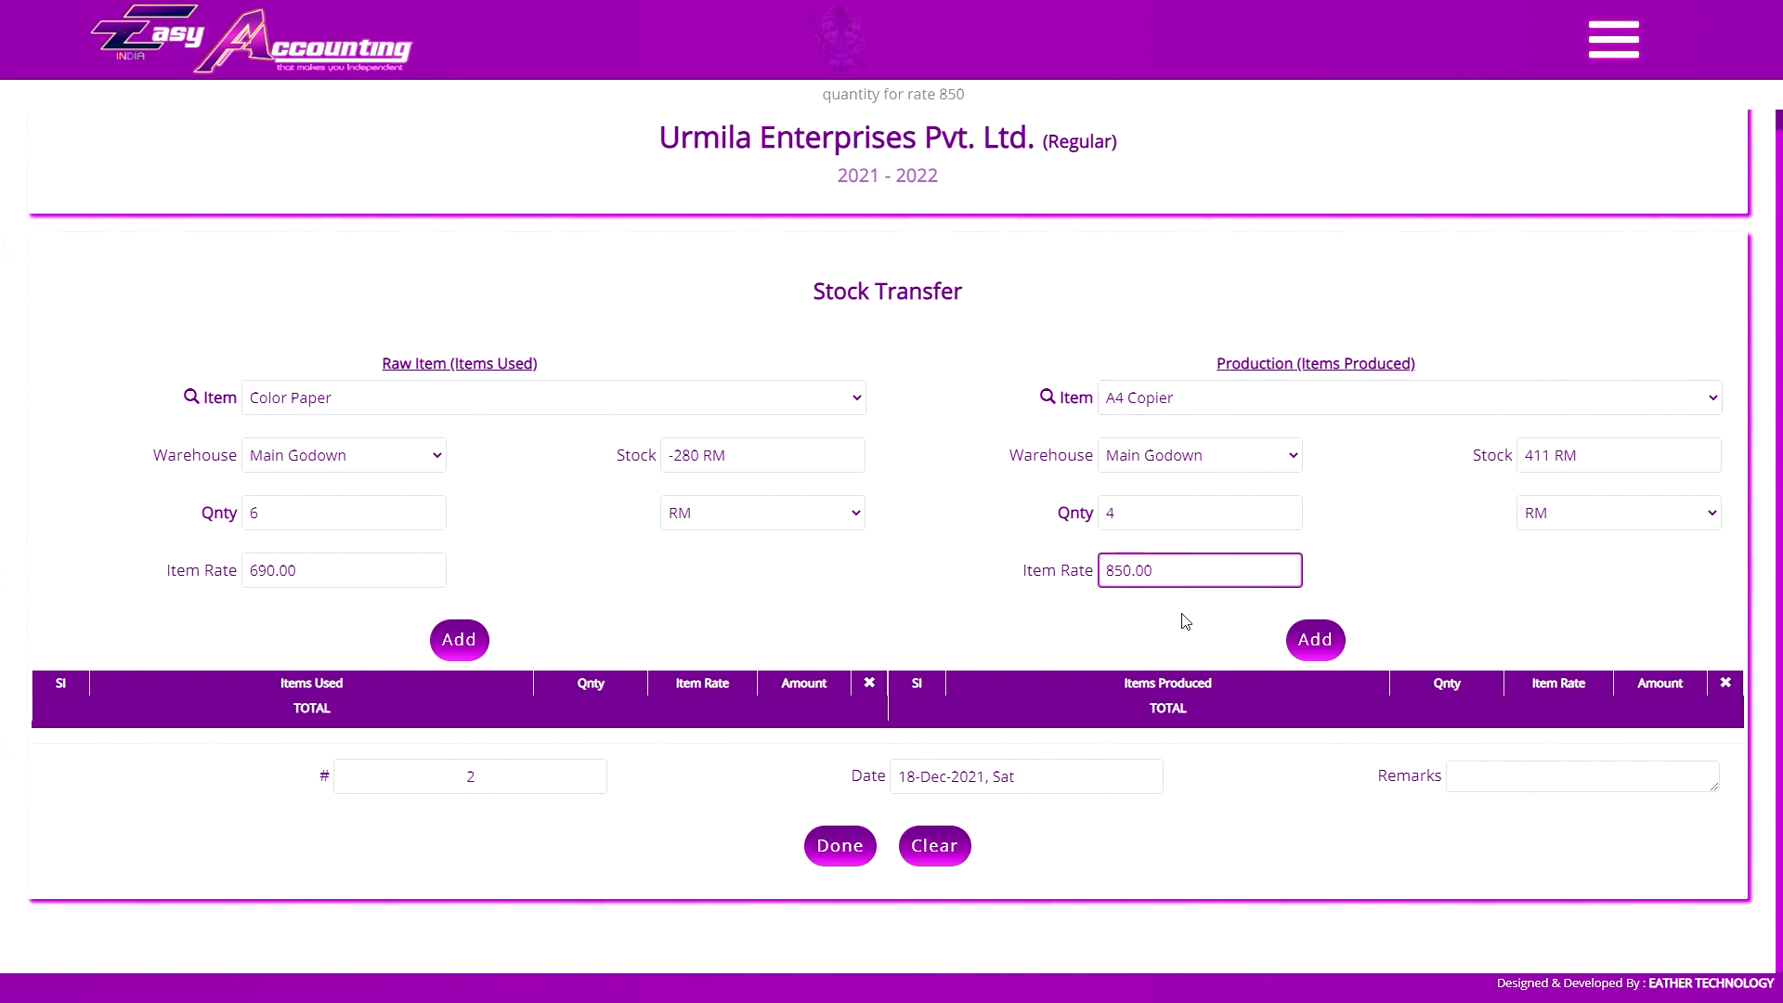
pyautogui.press('Return')
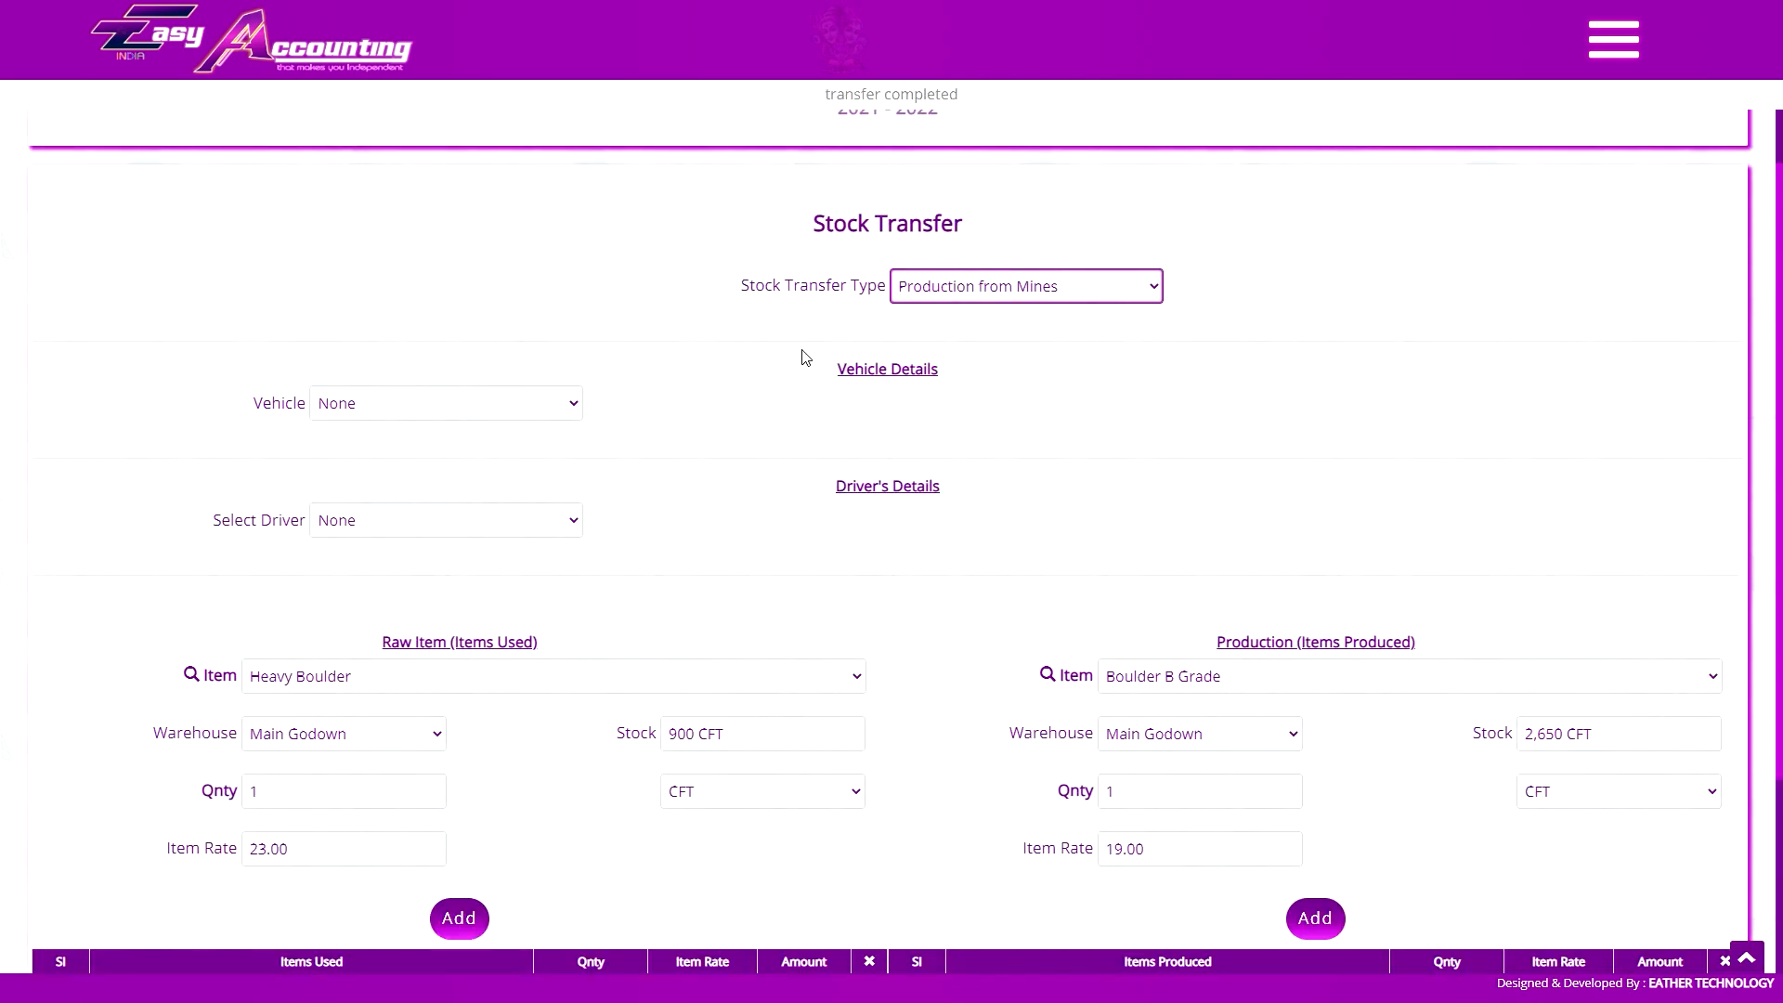
# Compare the stock transfer form for Stock Transferred by Crusher with the one for Production from Mines
pyautogui.click(971, 287)
pyautogui.click(971, 335)
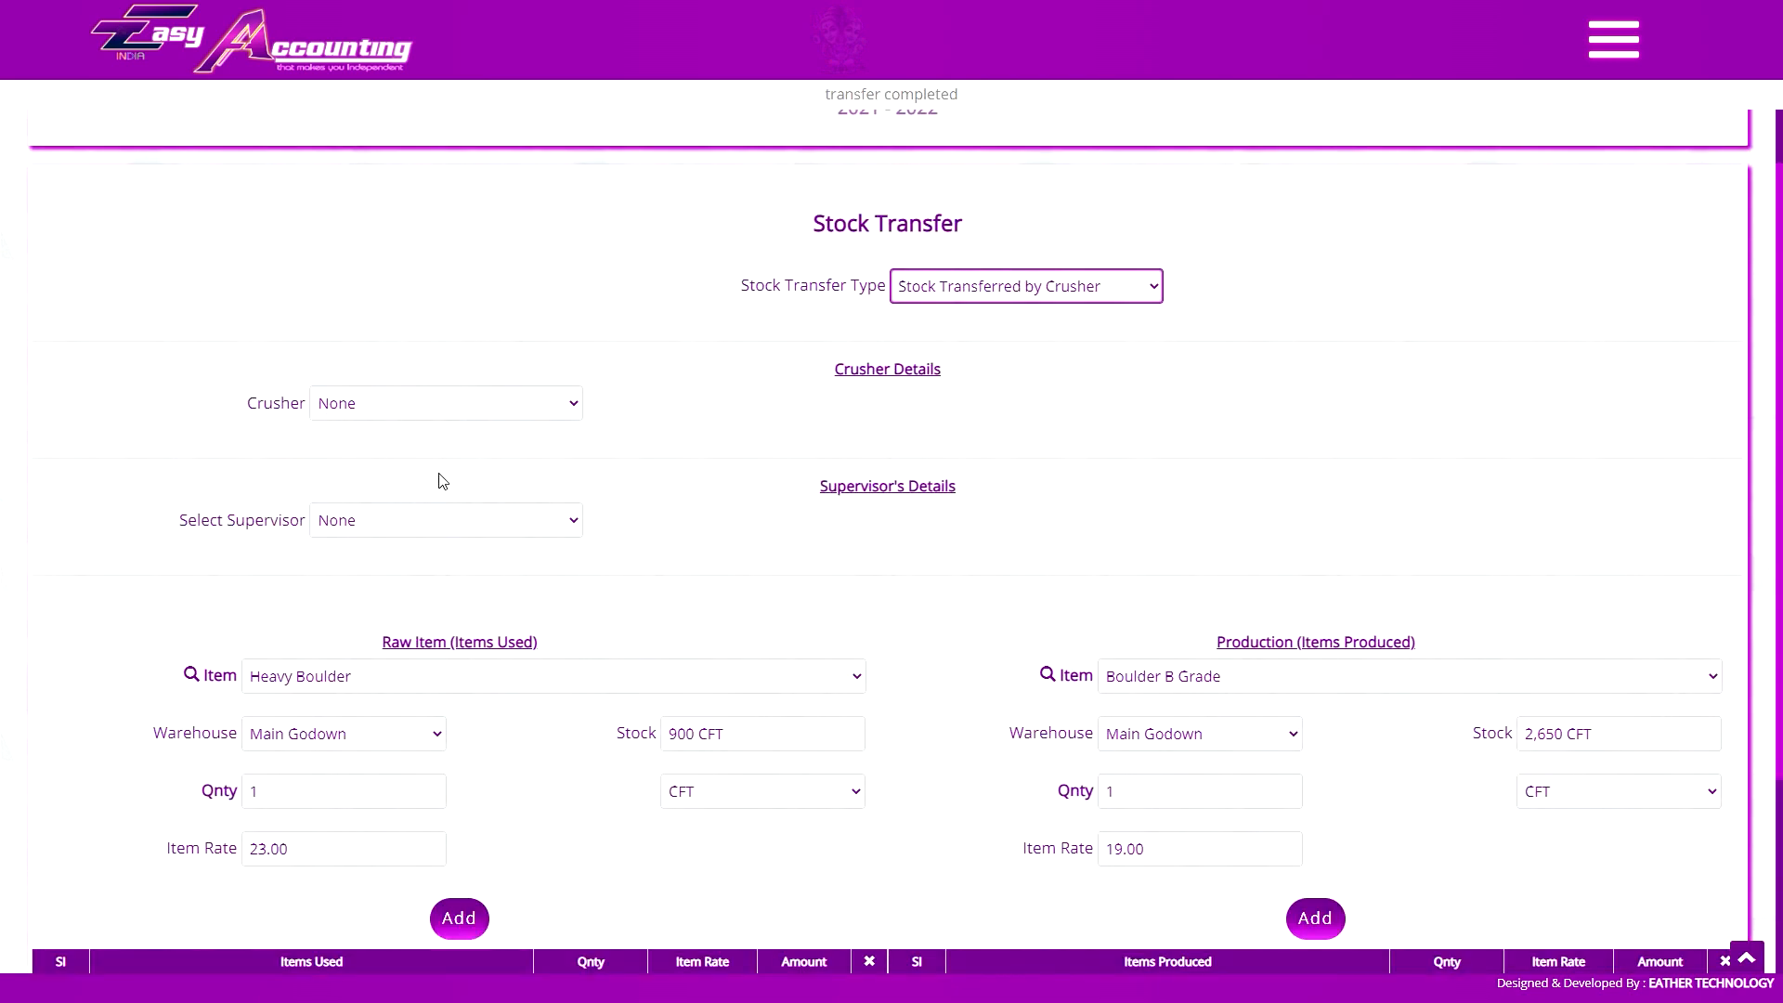
pyautogui.click(312, 444)
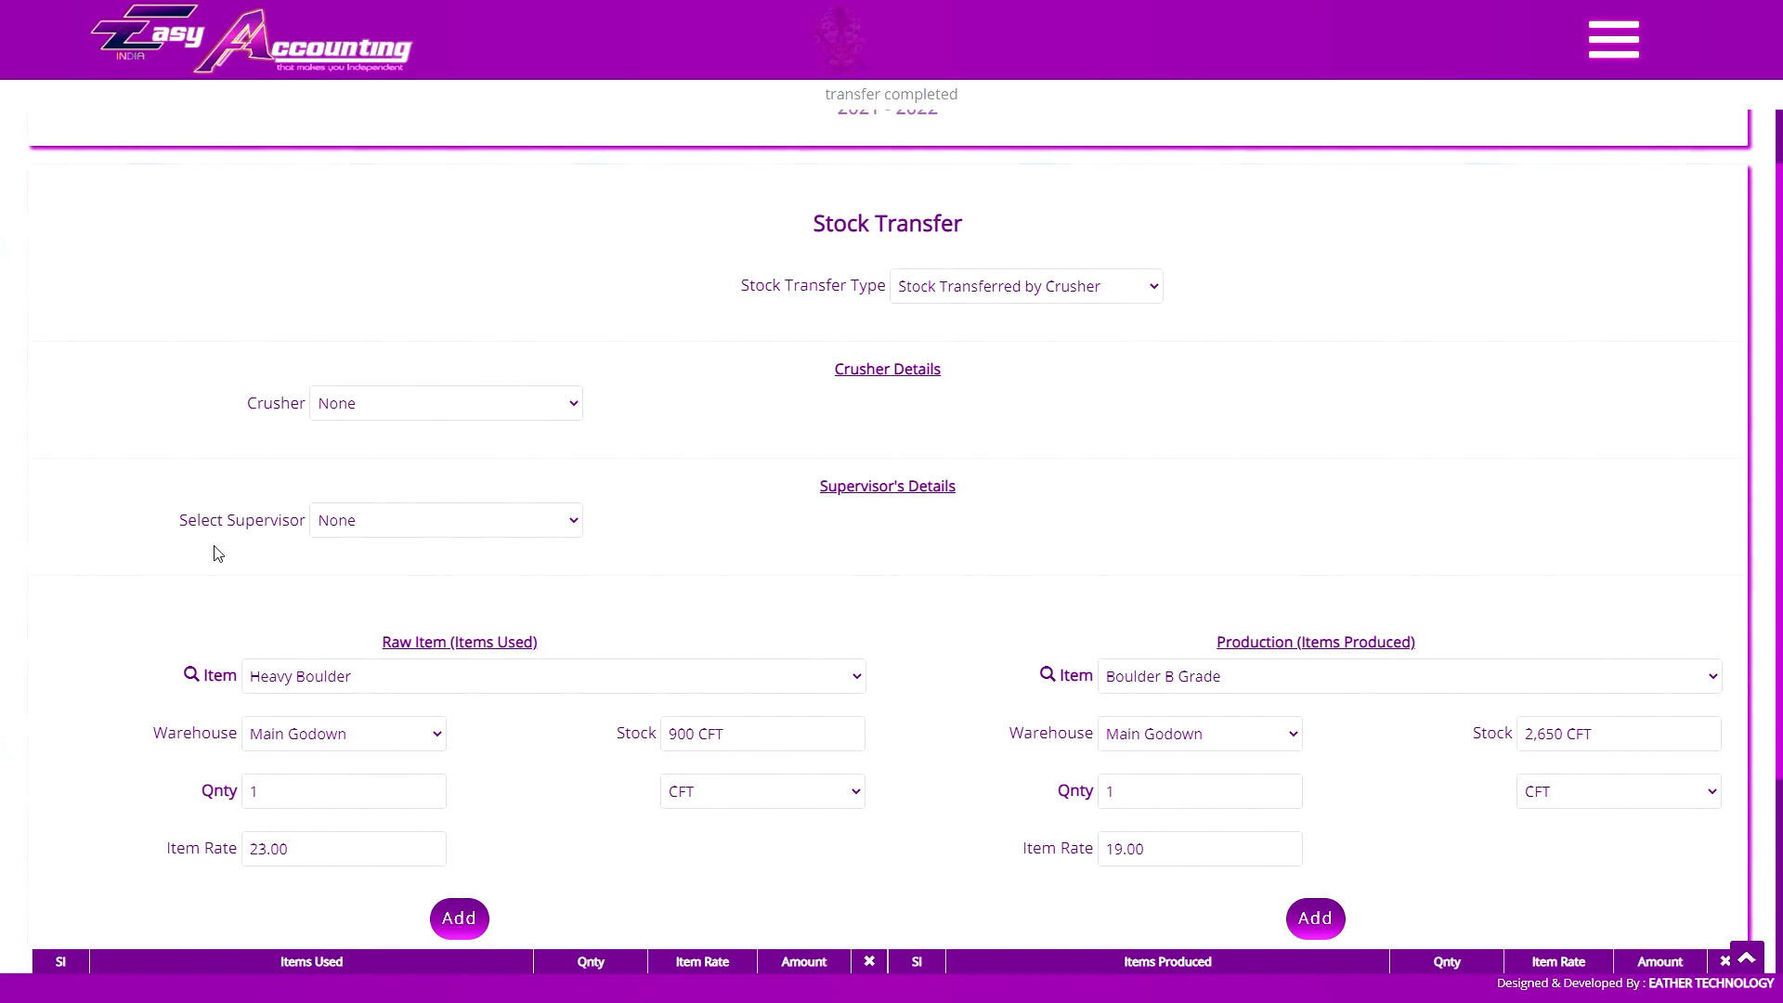
pyautogui.click(971, 287)
pyautogui.click(987, 370)
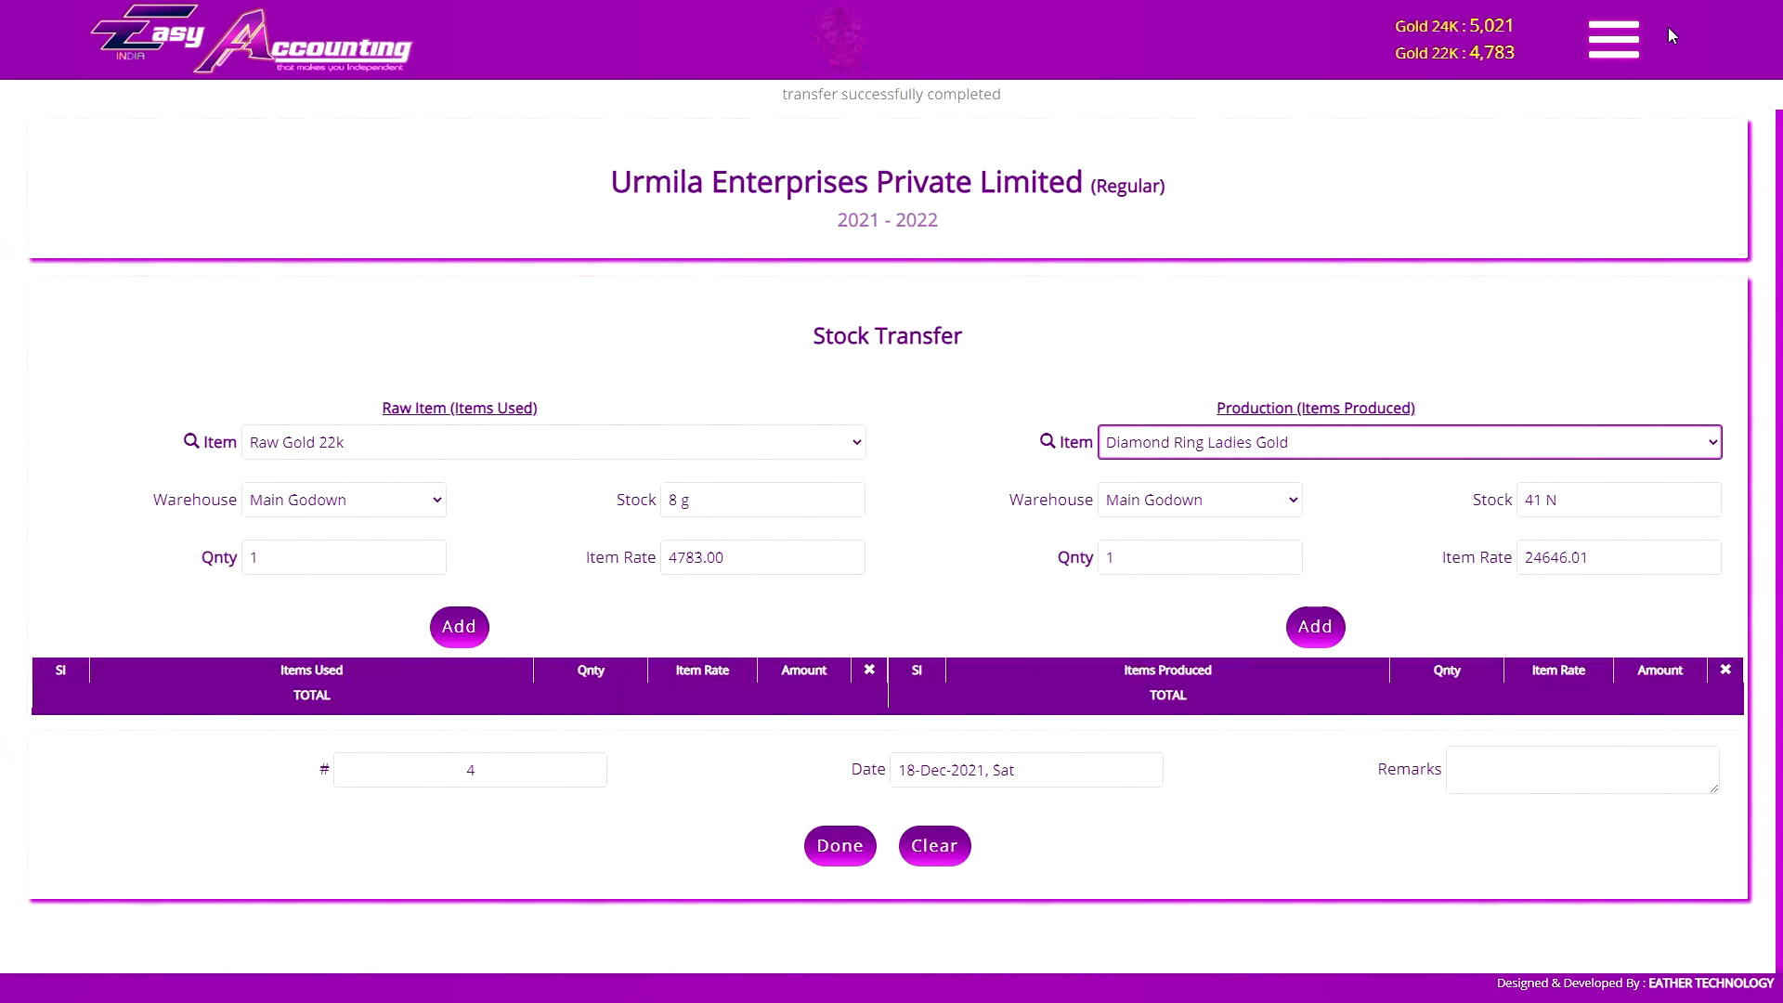
# Open the list of stock transfers for the jewellery company and check its criteria options
pyautogui.click(1628, 44)
pyautogui.scroll(-4, 1611, 650)
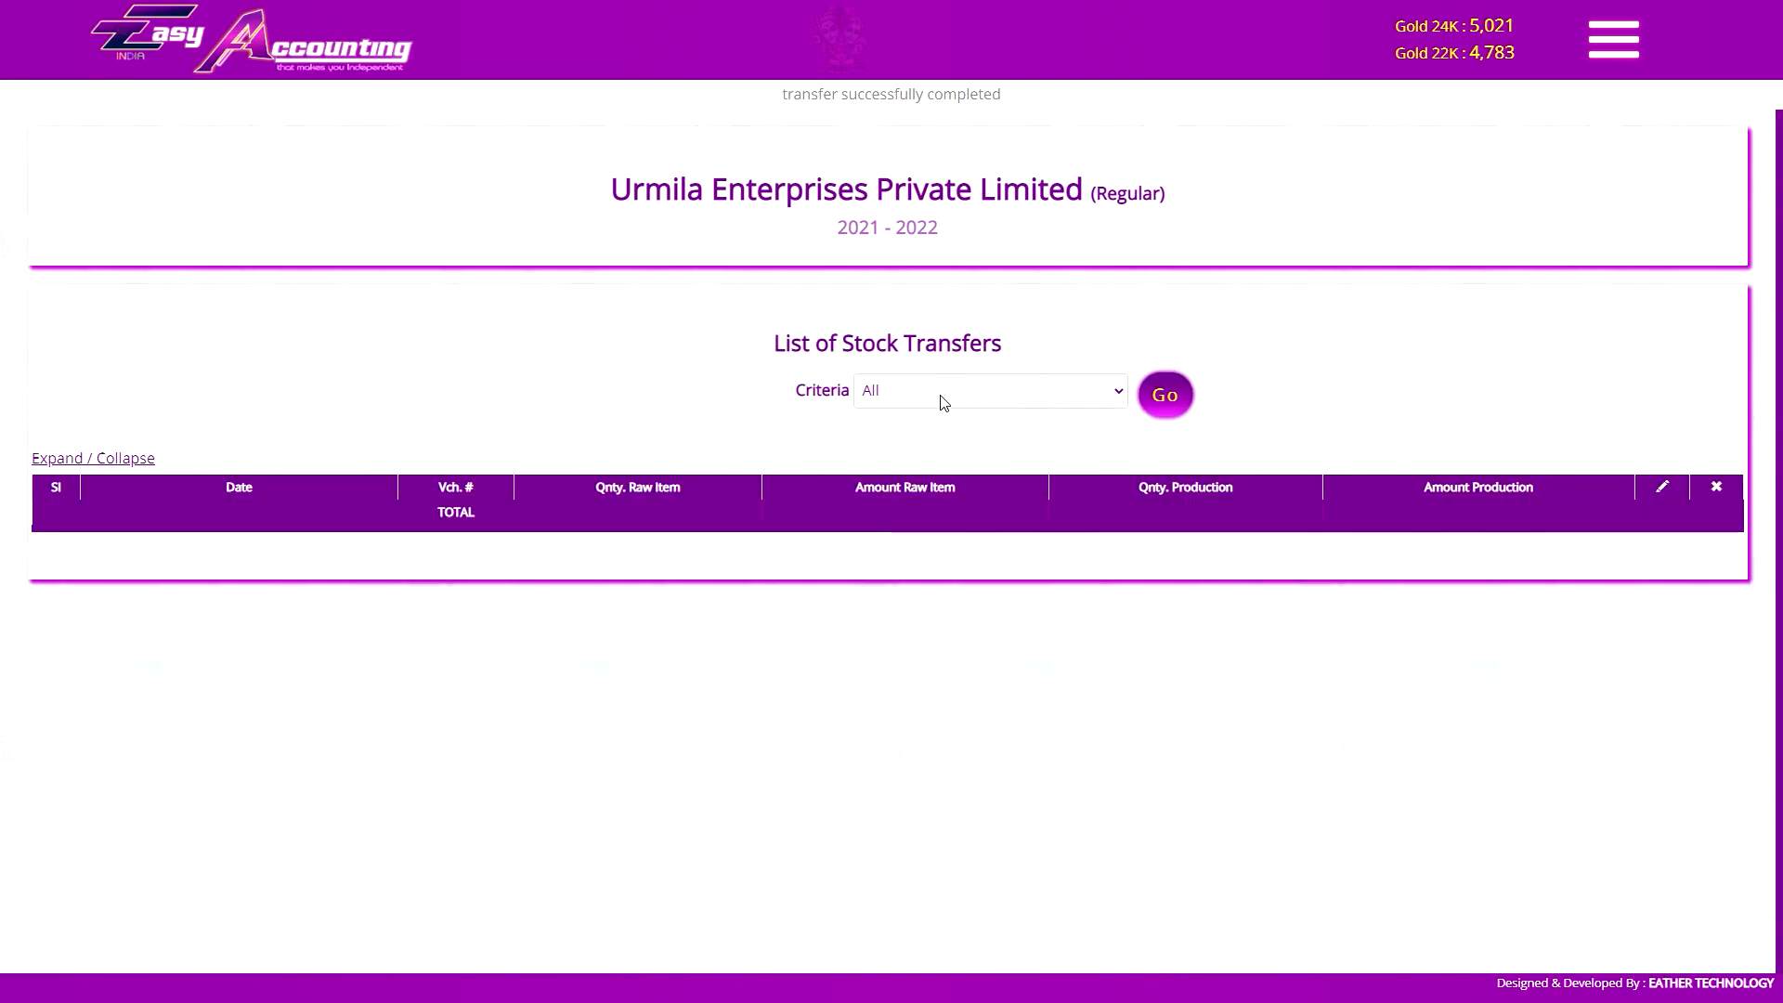
pyautogui.click(944, 398)
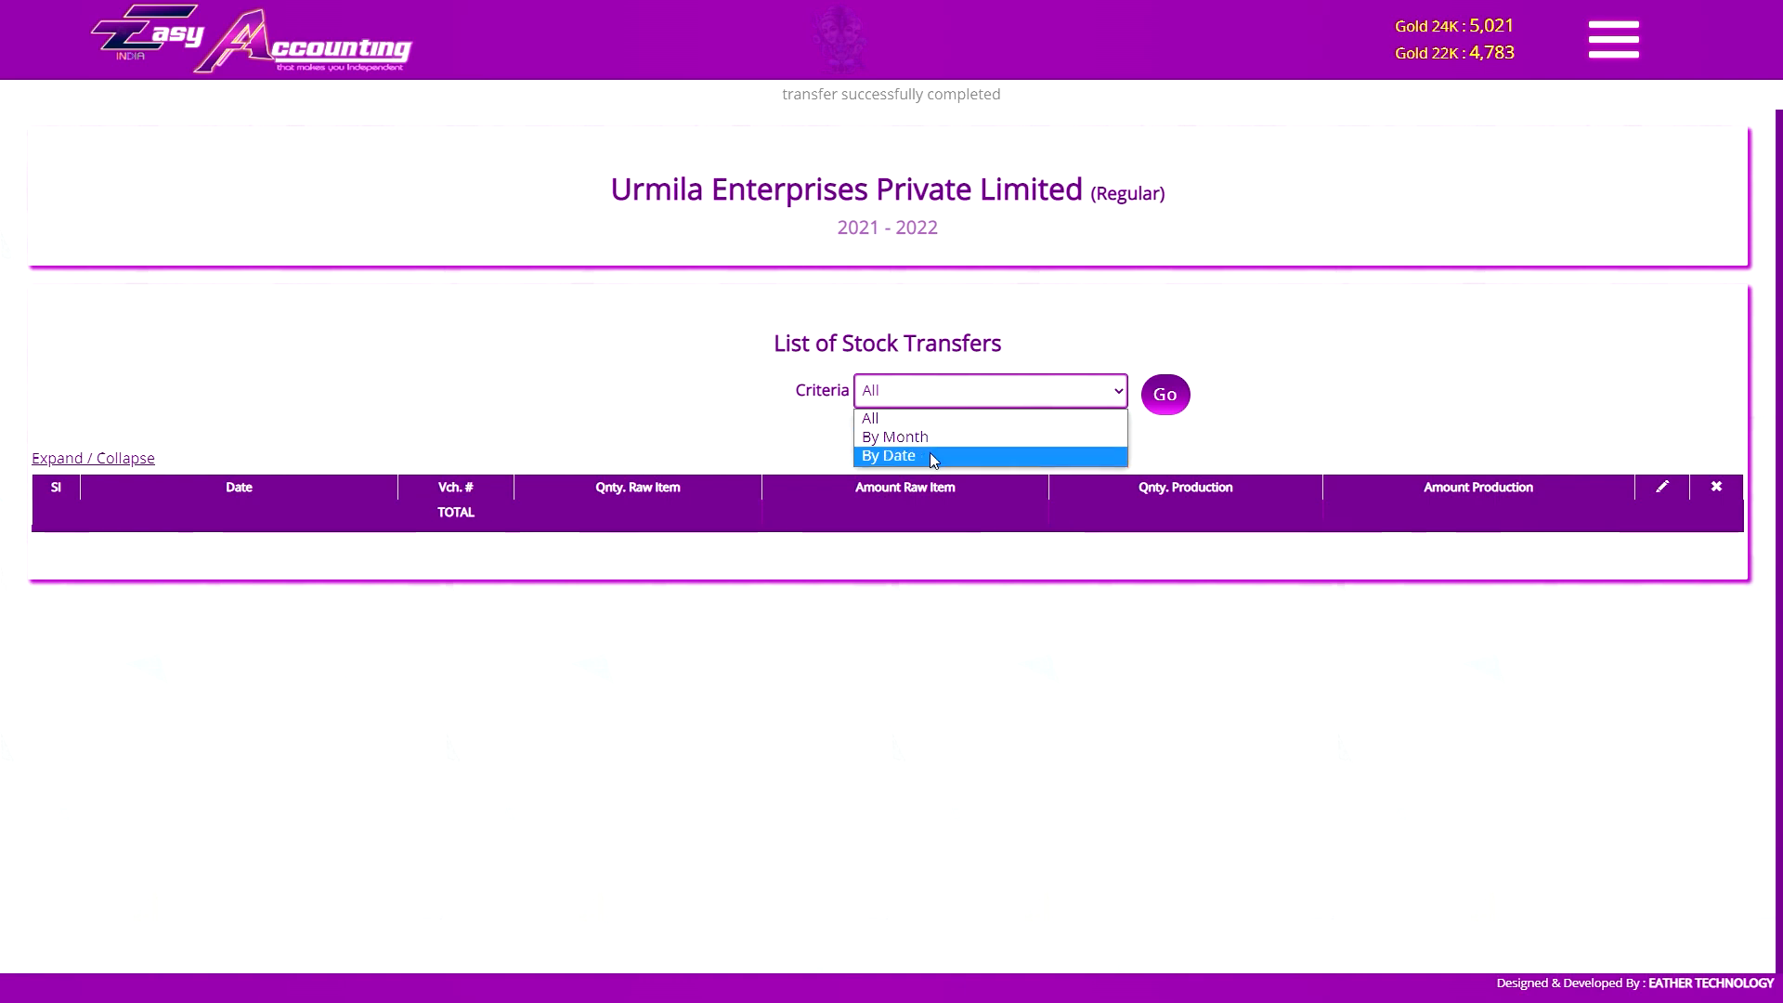
pyautogui.click(964, 396)
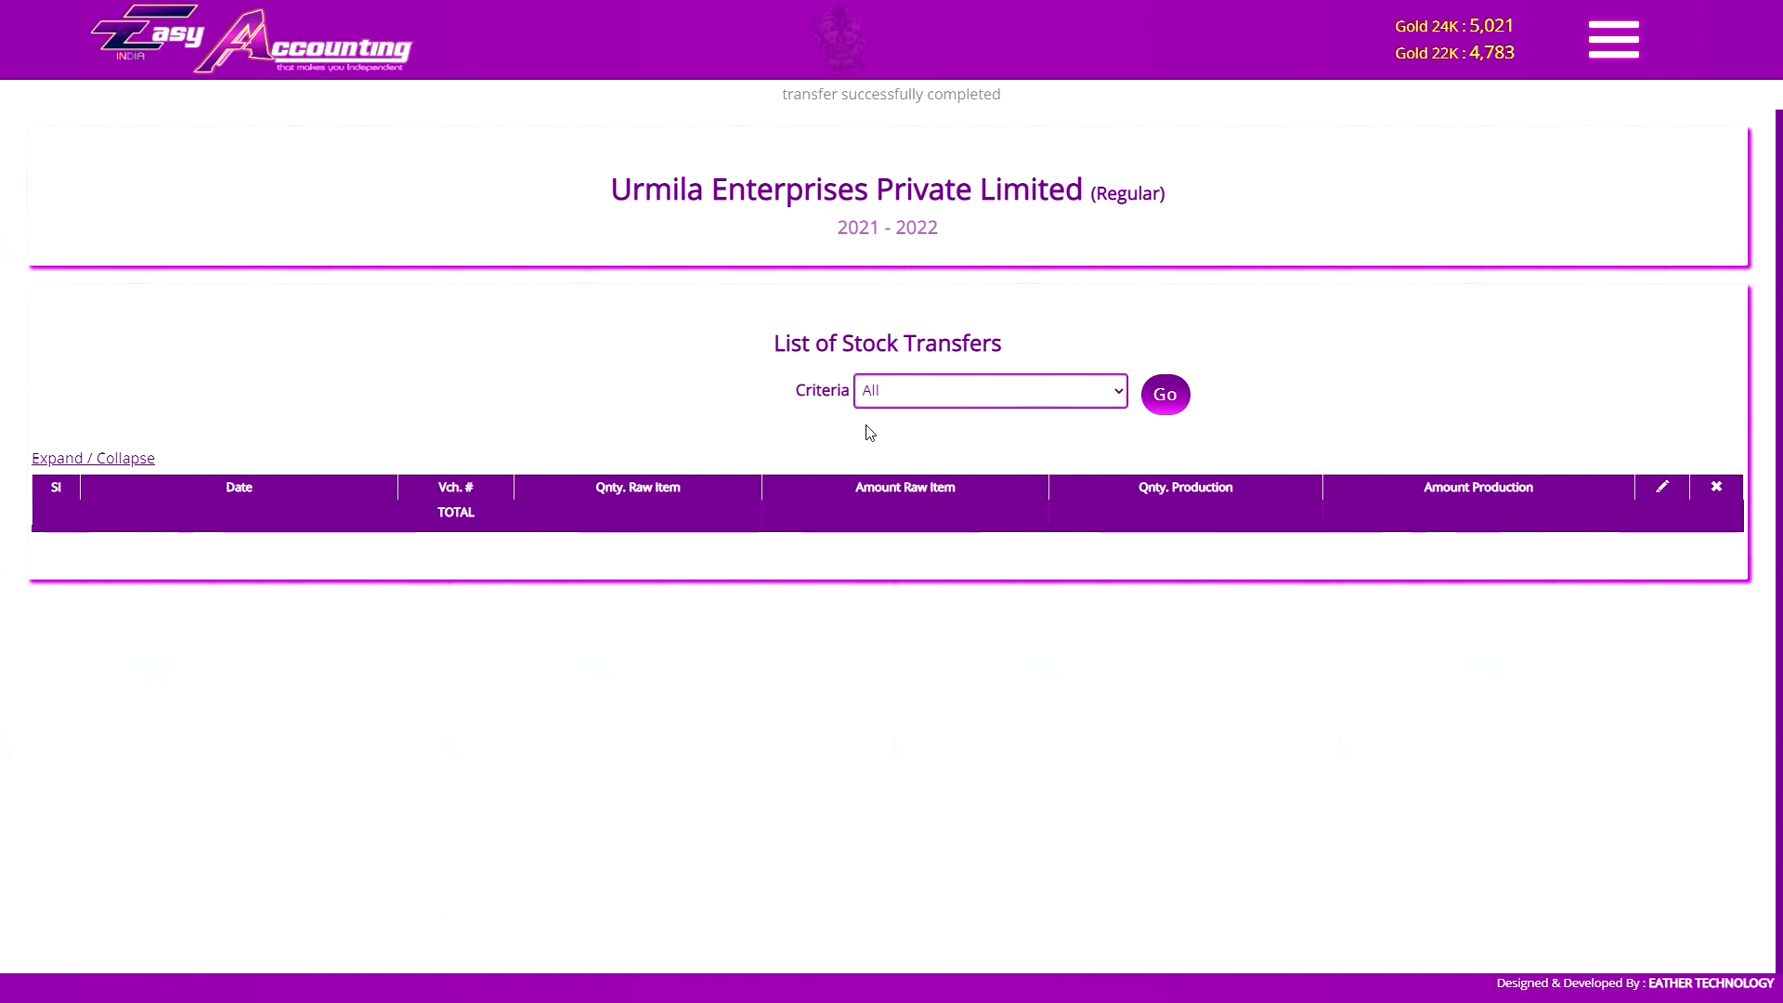
# Set the list criteria to By Month and the month to April
pyautogui.click(919, 398)
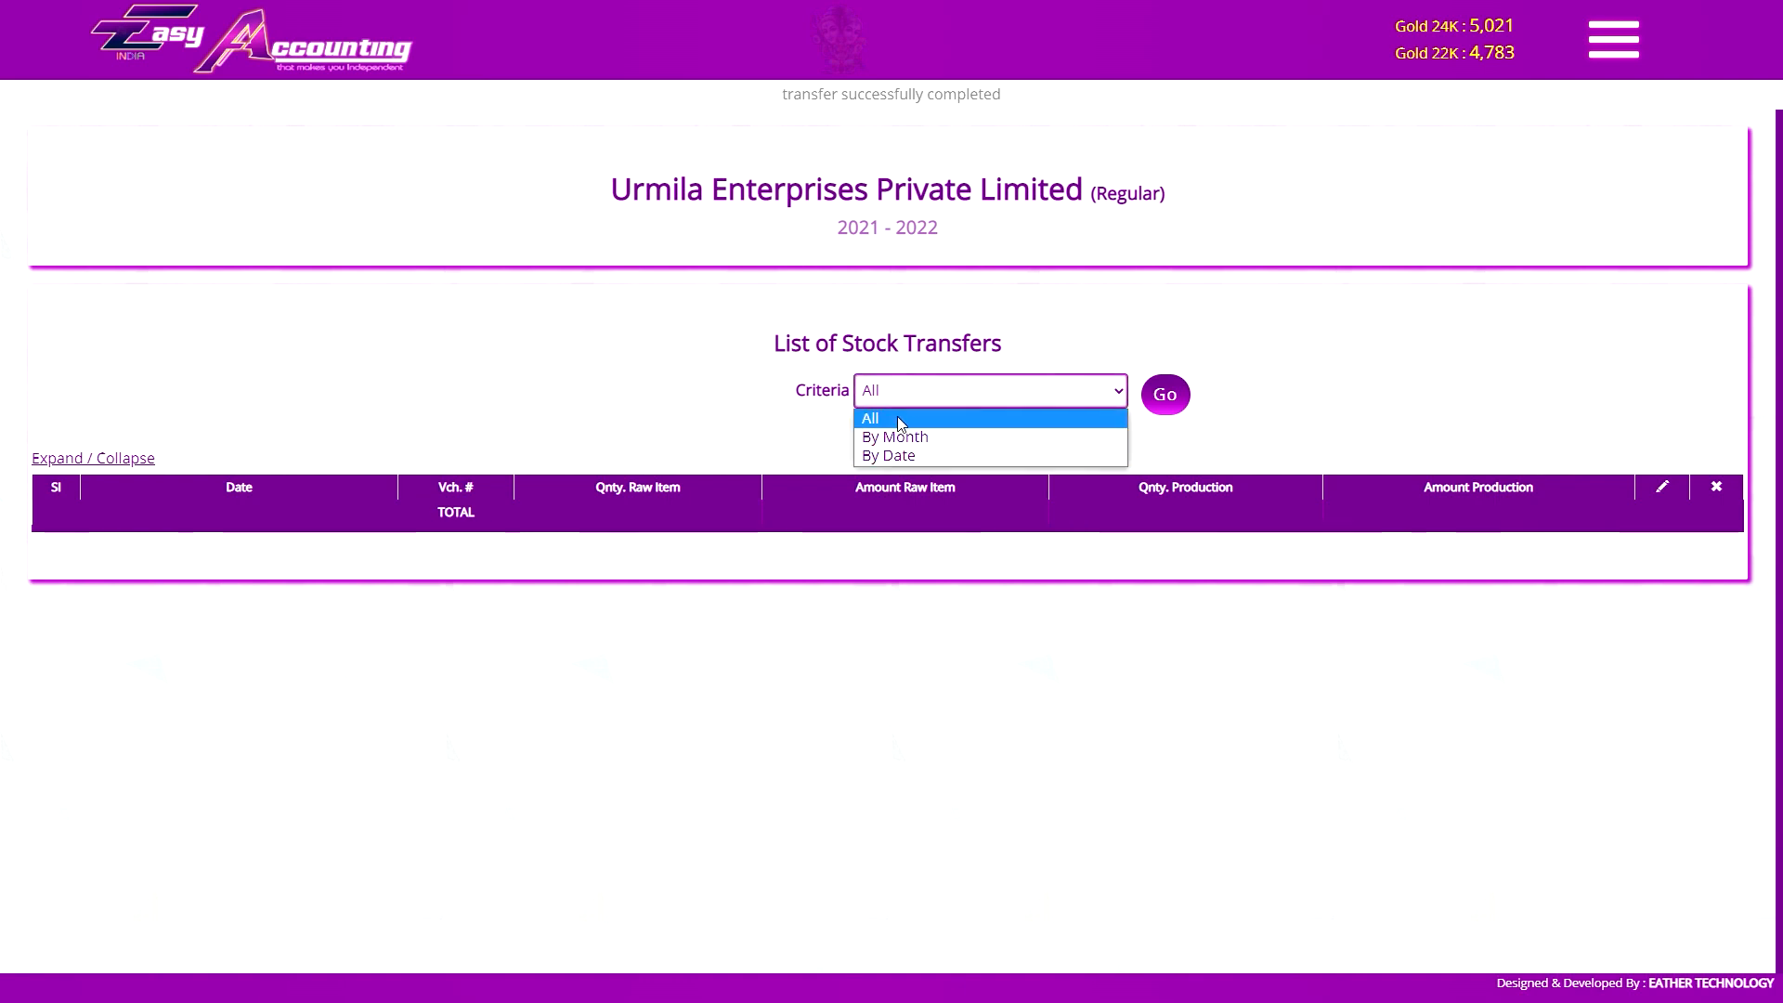
pyautogui.click(911, 439)
pyautogui.click(1184, 402)
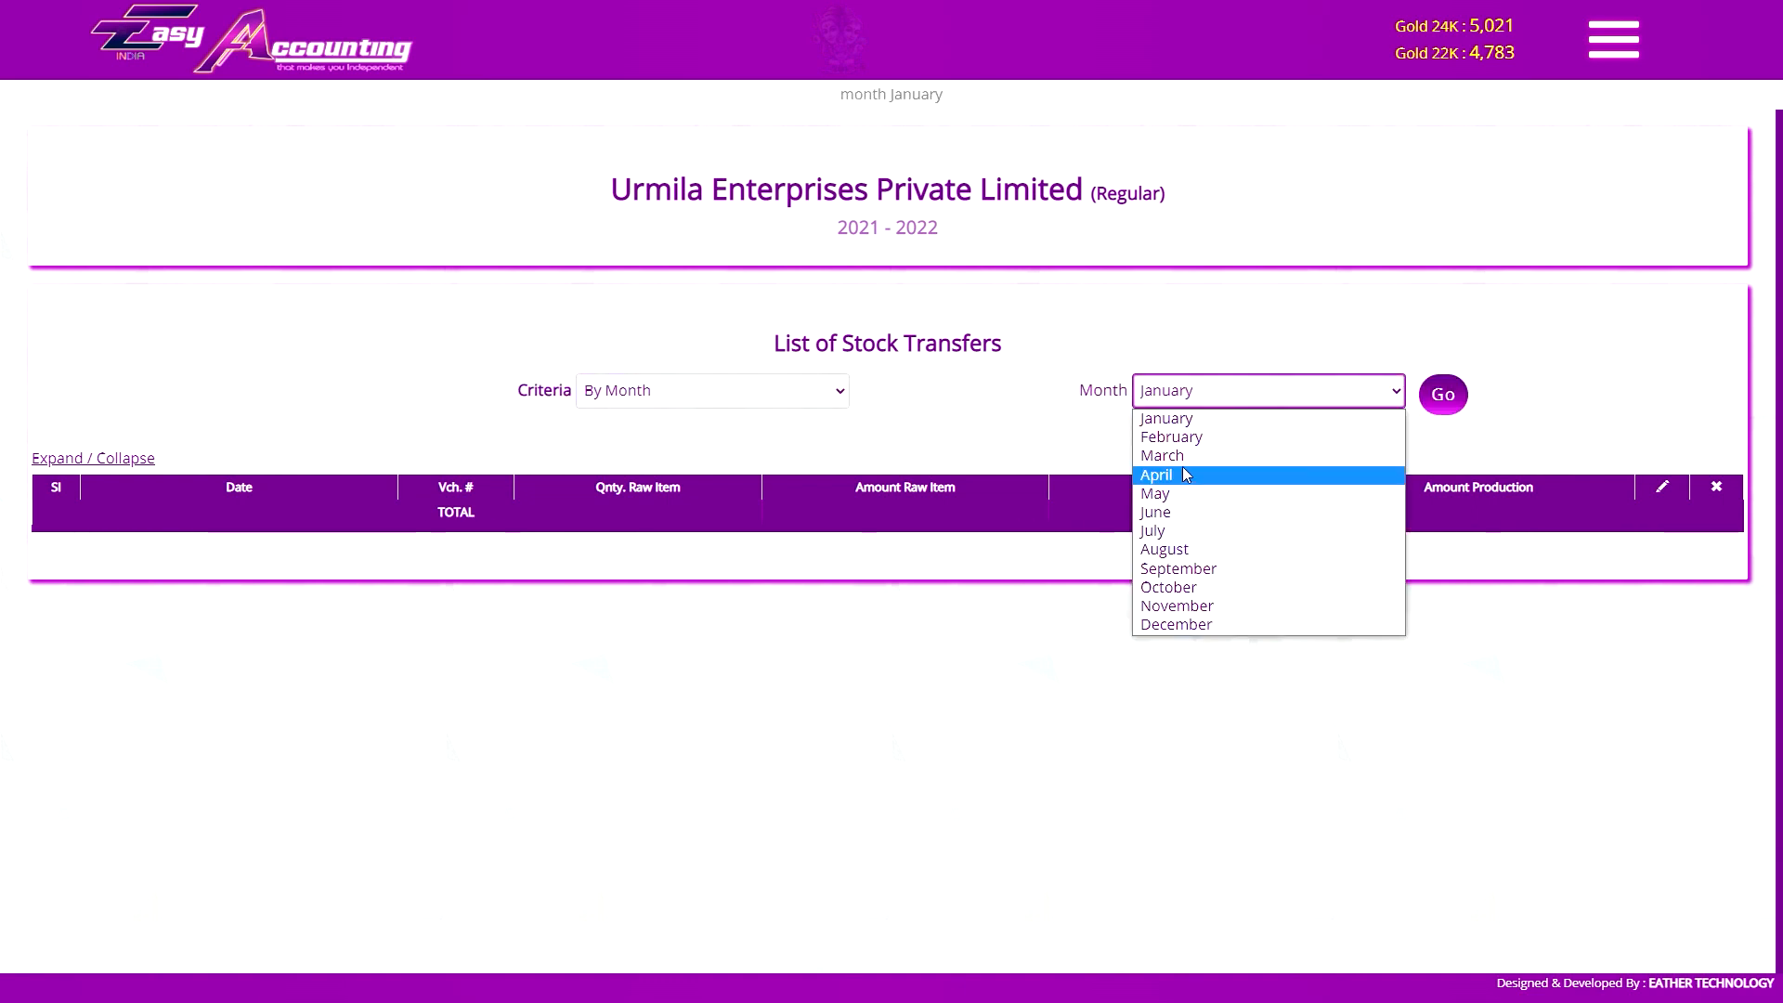
pyautogui.click(1182, 478)
# Reset the list criteria to All, and switch it to By Month with January as the month
pyautogui.click(761, 391)
pyautogui.click(761, 412)
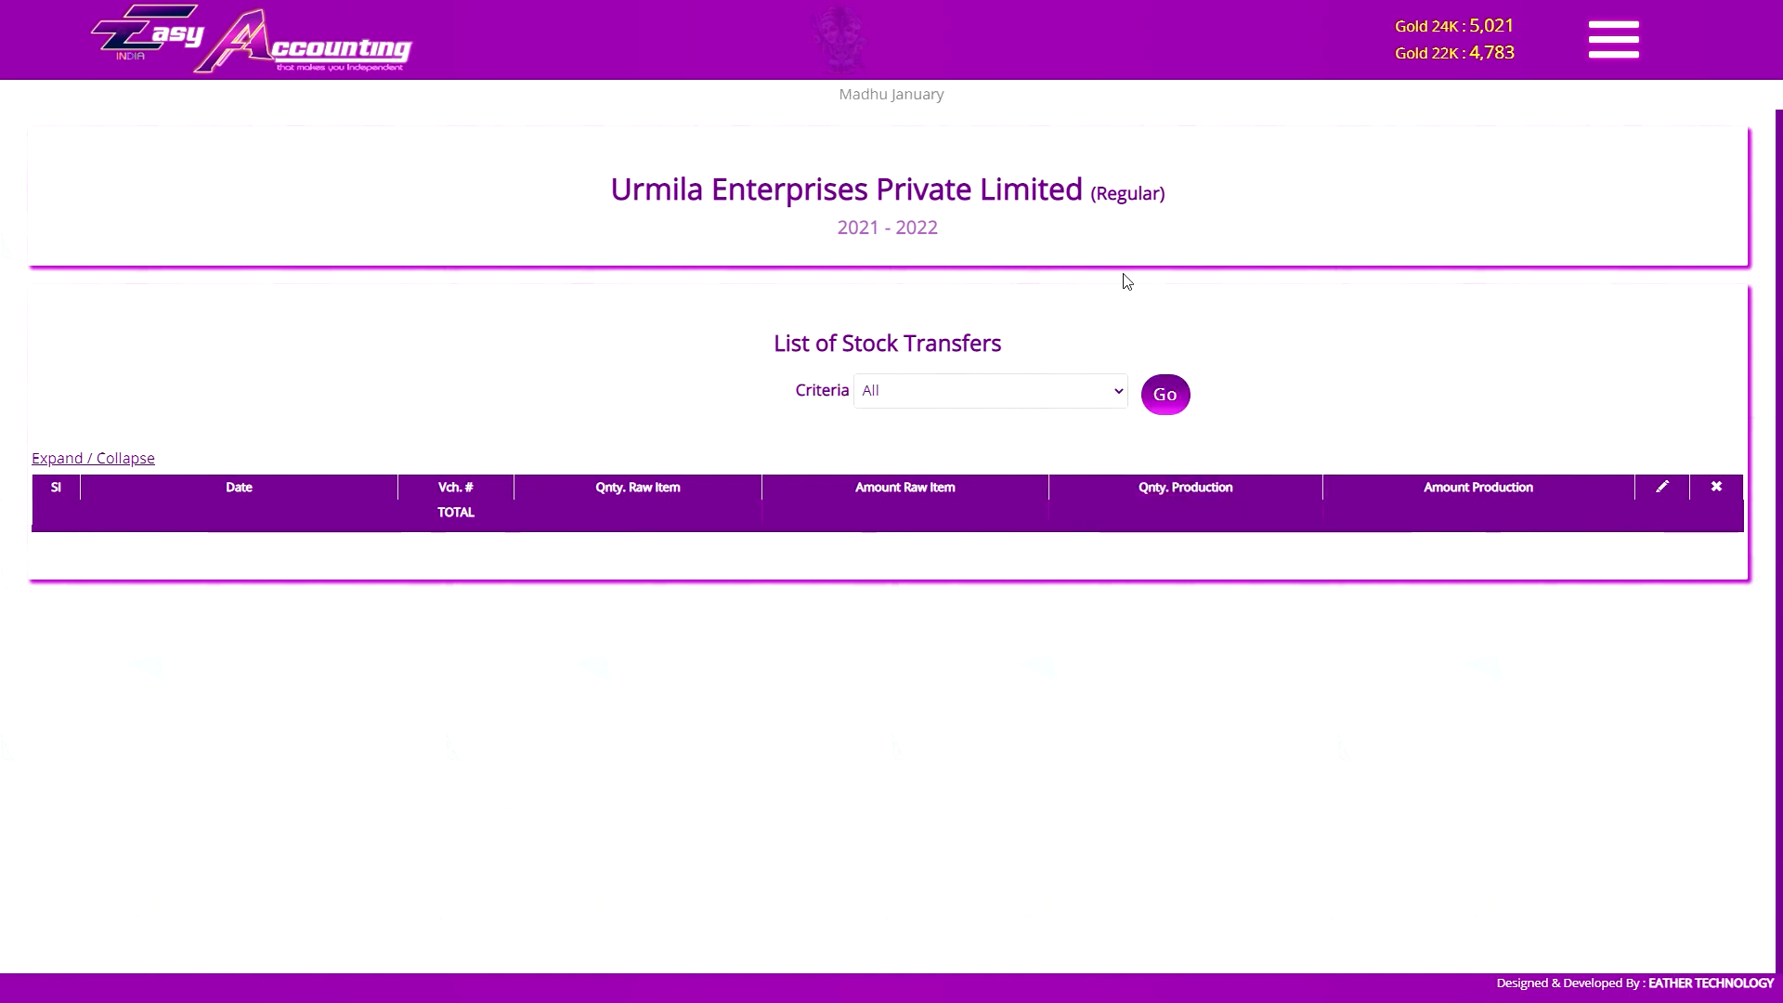
pyautogui.press('Down')
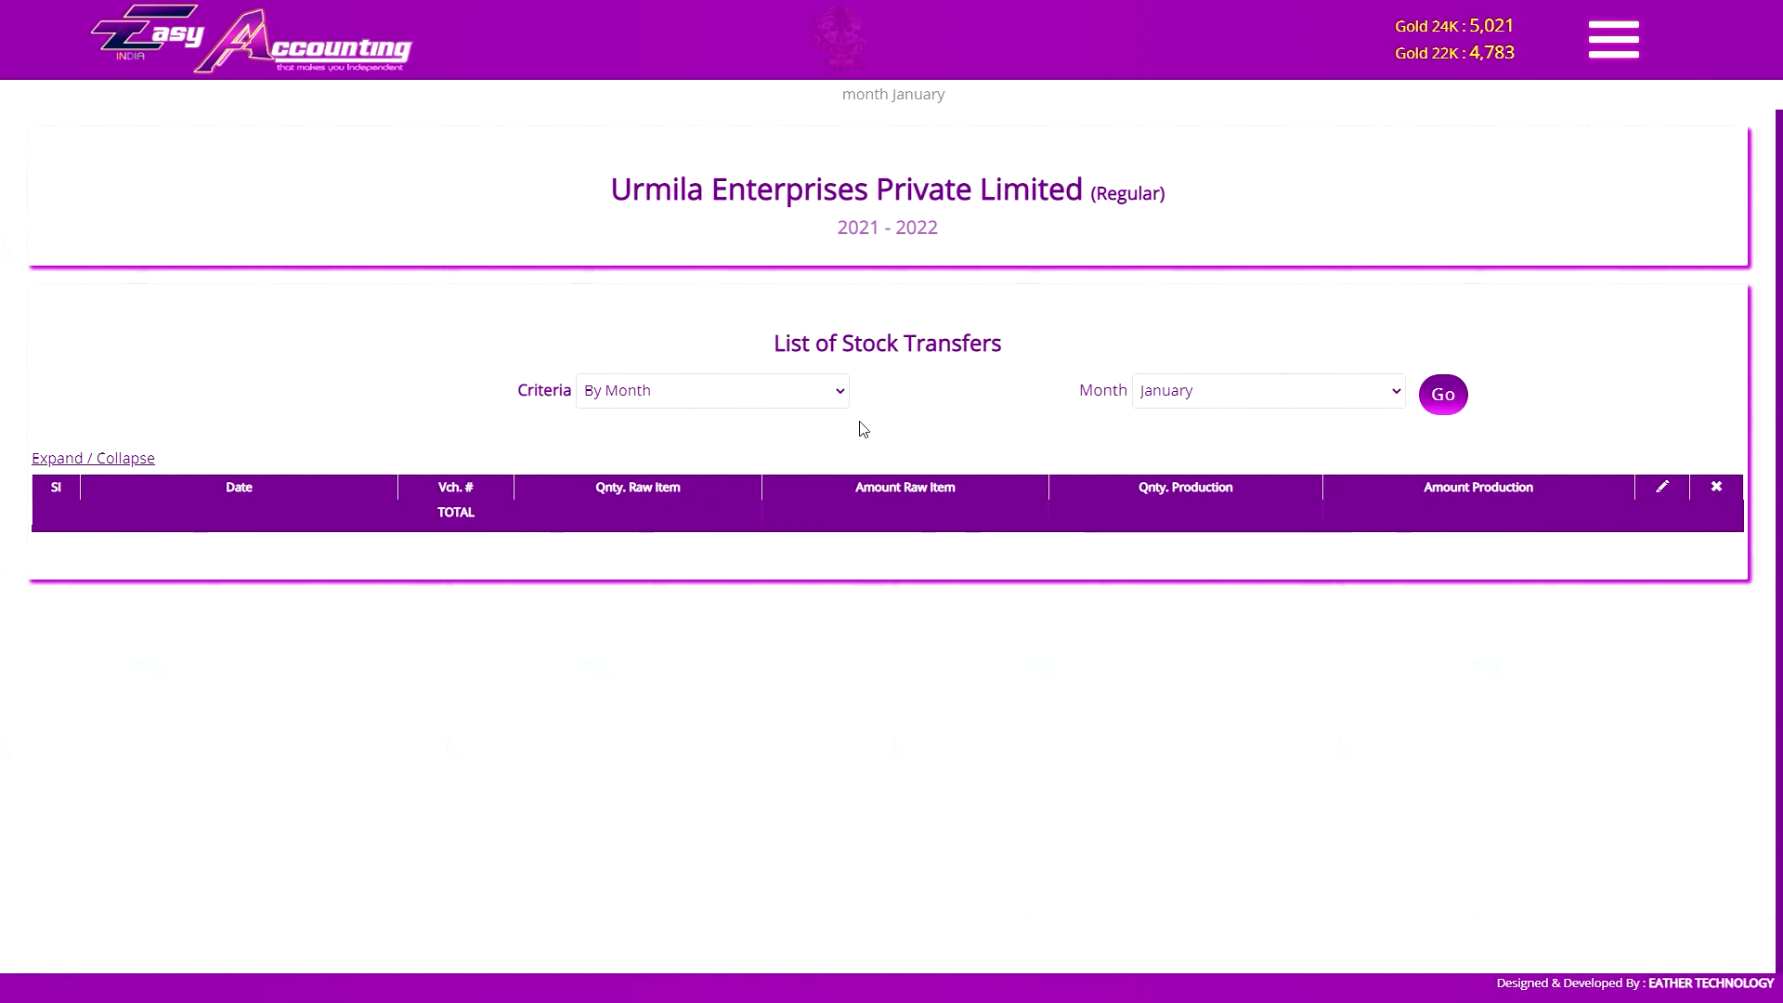
# Set the list criteria to By Date, covering 5-Apr-2021 to 20-Apr-2021
pyautogui.click(801, 390)
pyautogui.click(752, 455)
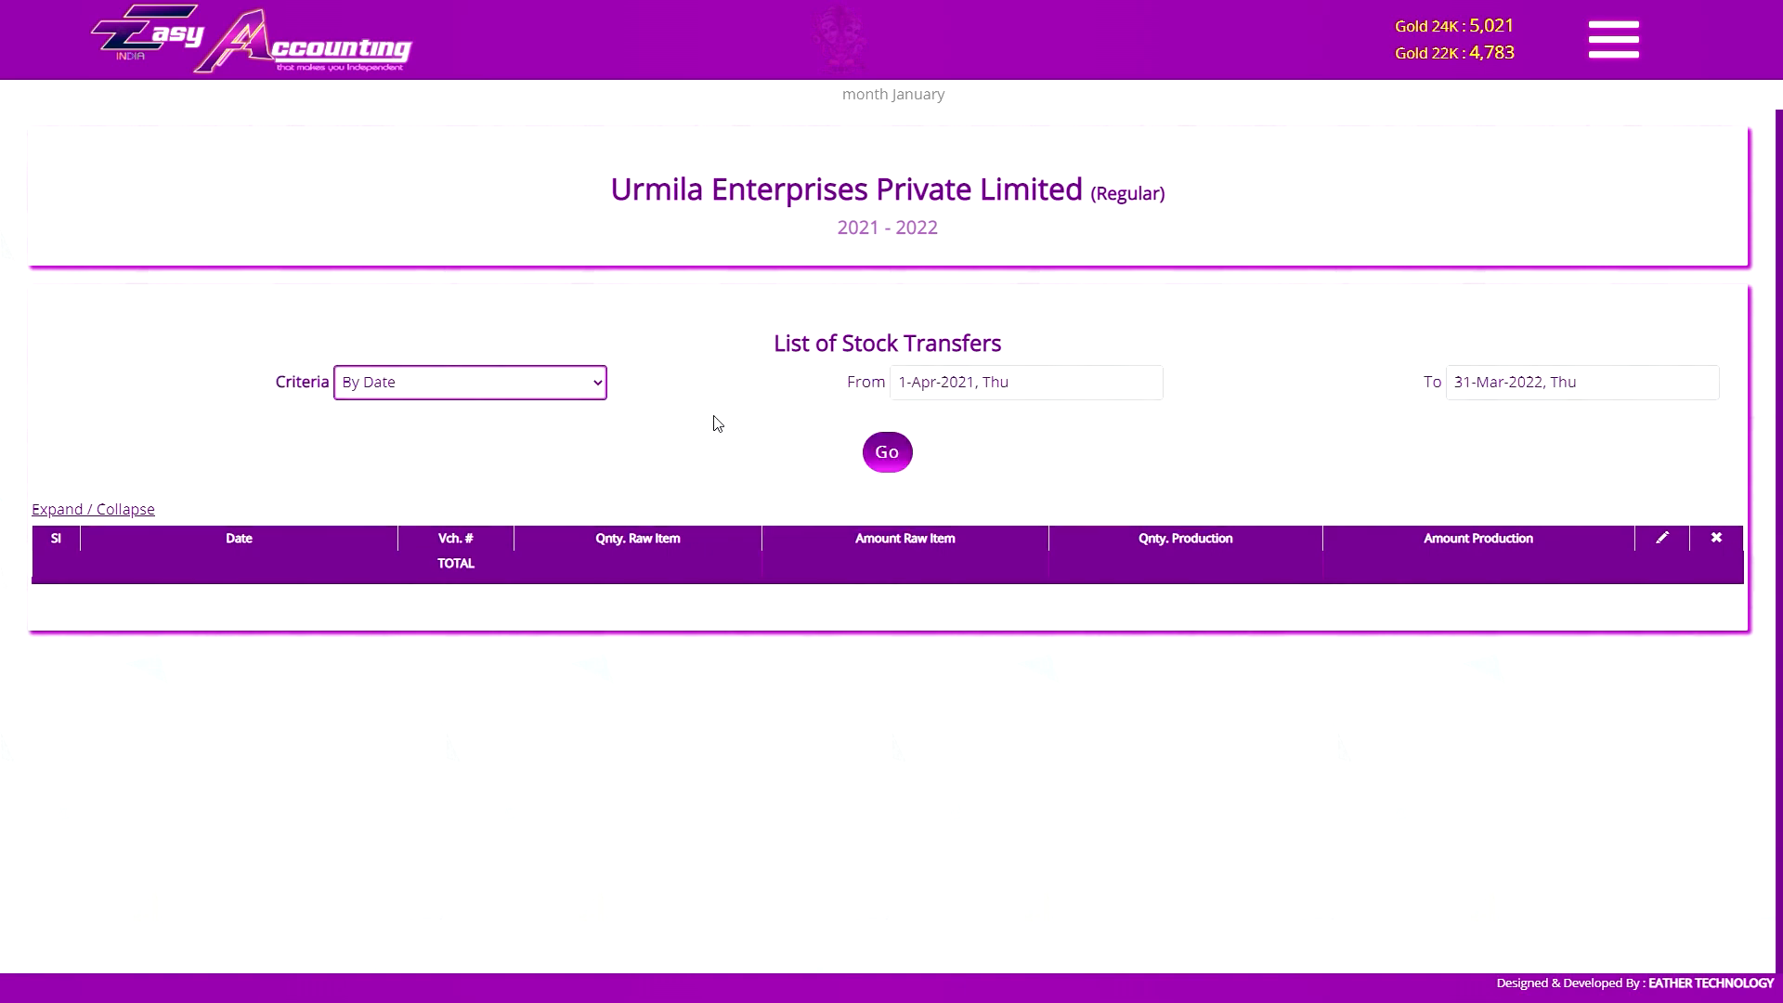
pyautogui.click(543, 392)
pyautogui.click(543, 411)
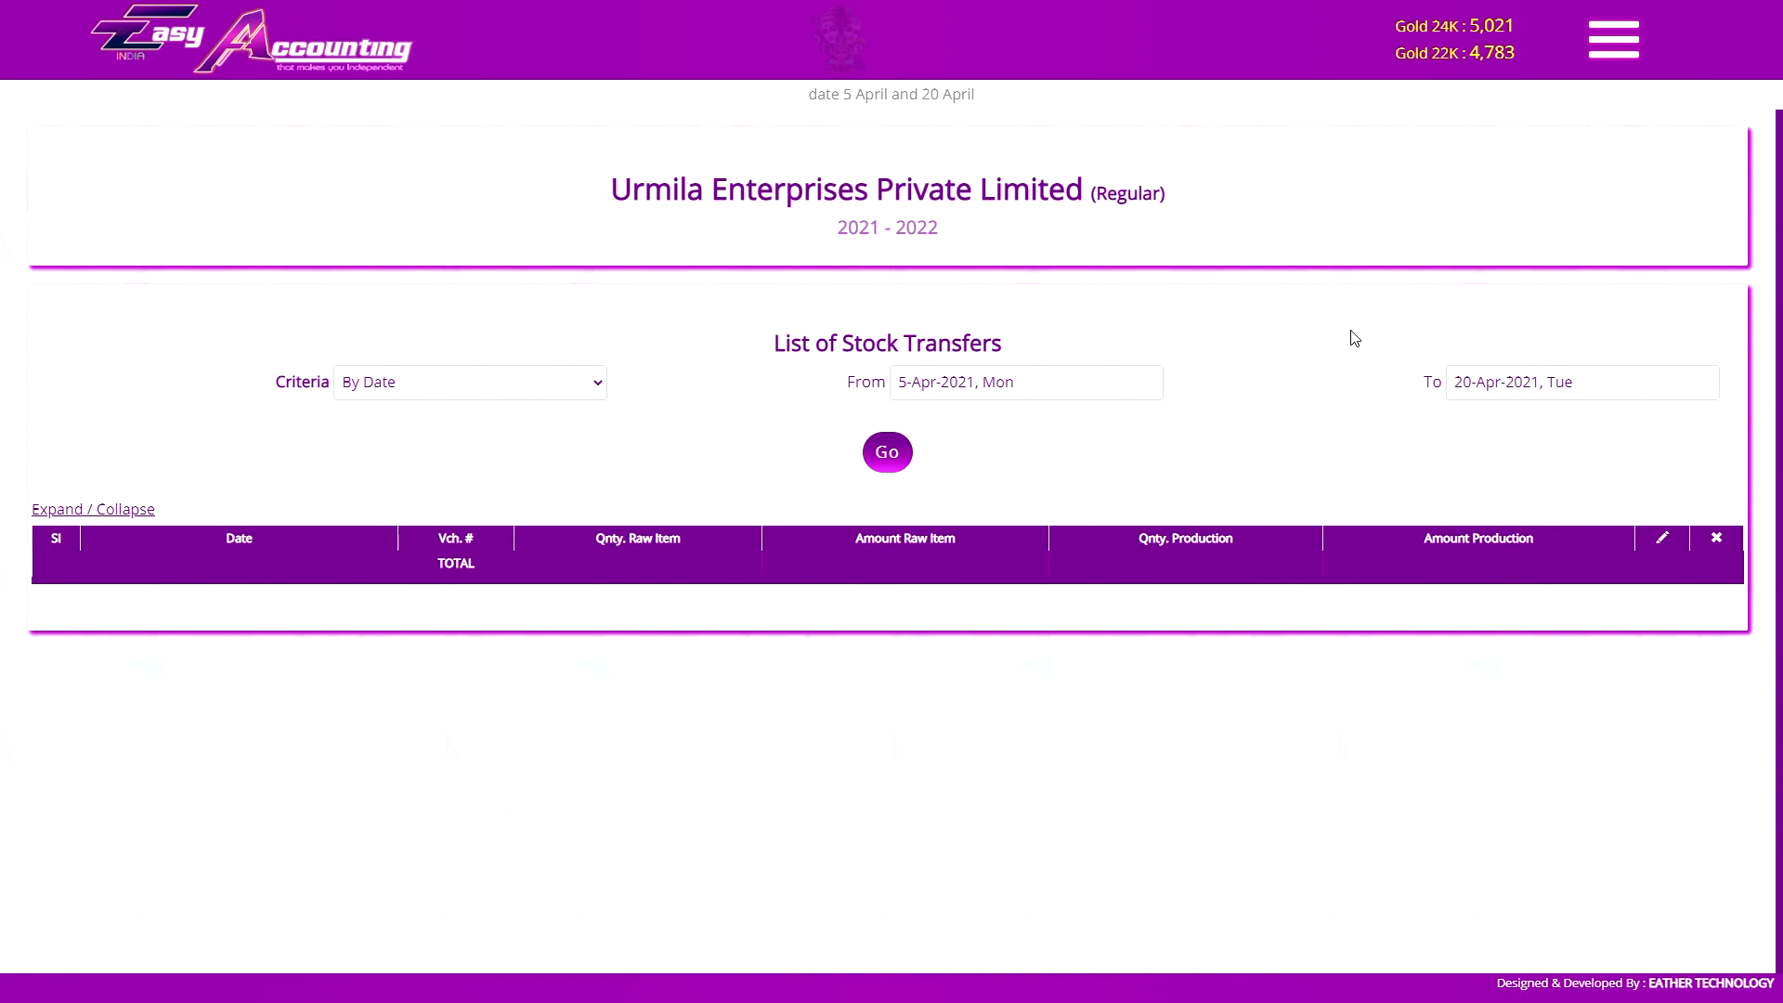
# Reset the criteria to All and generate the list of stock transfers
pyautogui.click(547, 381)
pyautogui.click(479, 403)
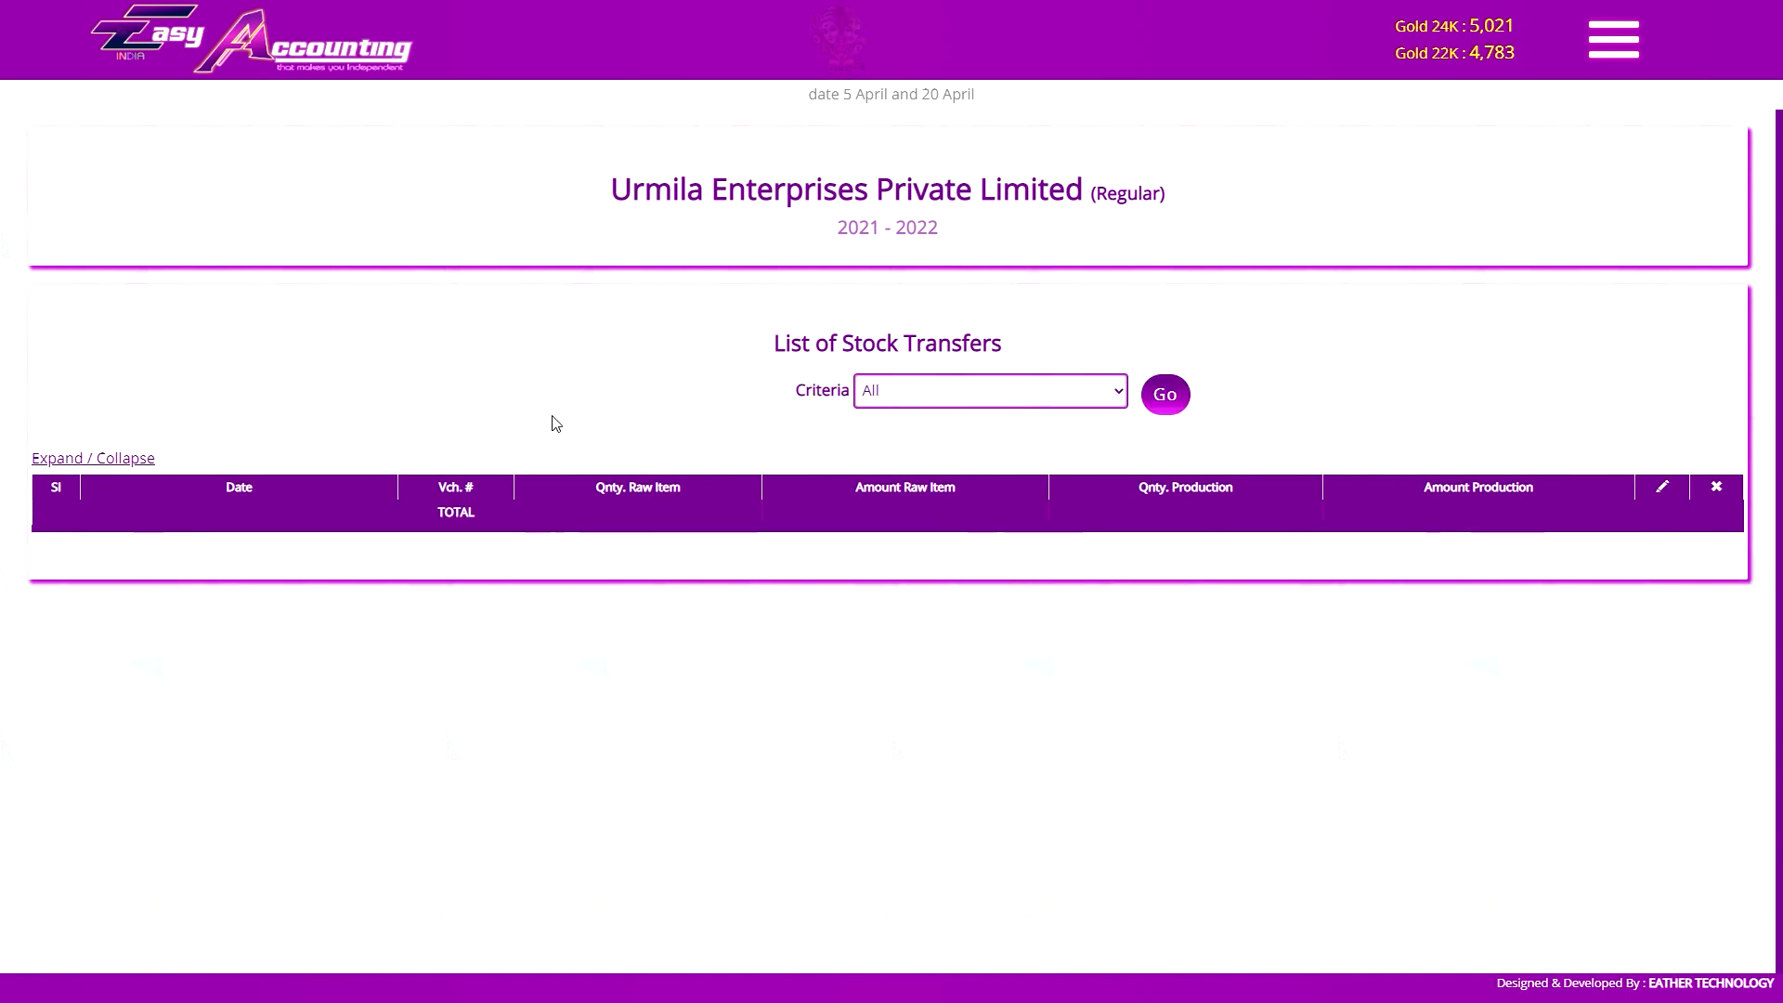
pyautogui.click(1165, 397)
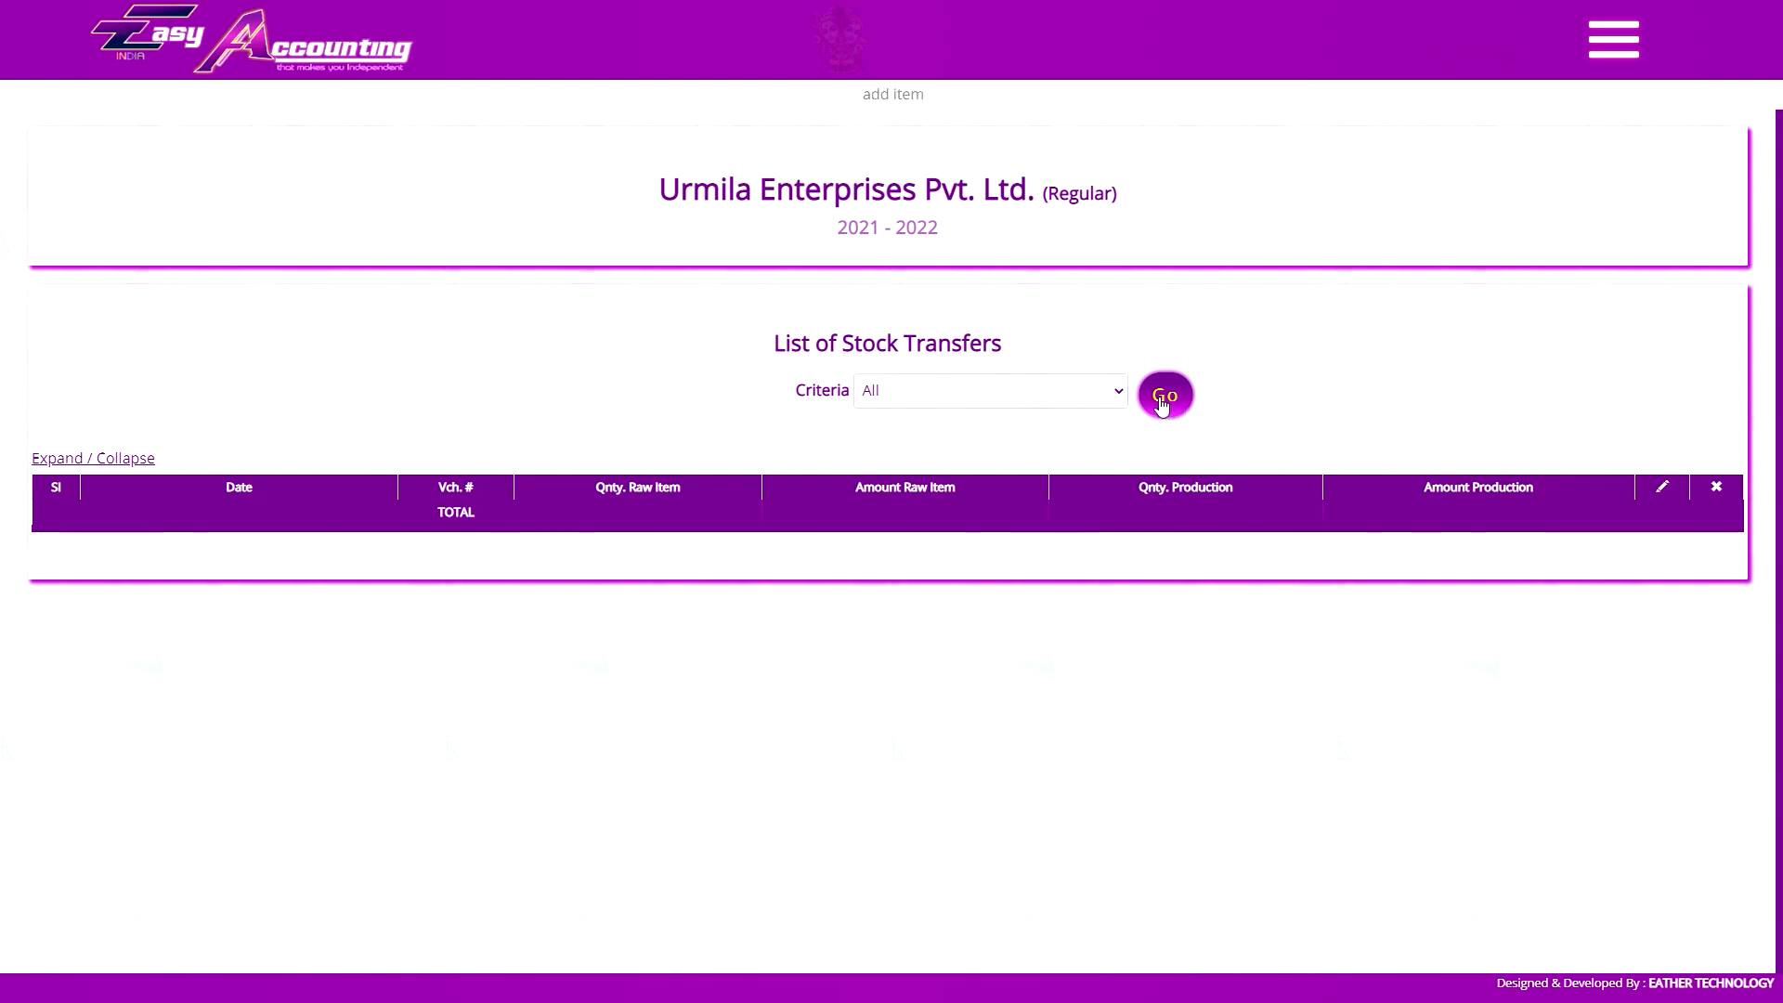
pyautogui.click(1163, 399)
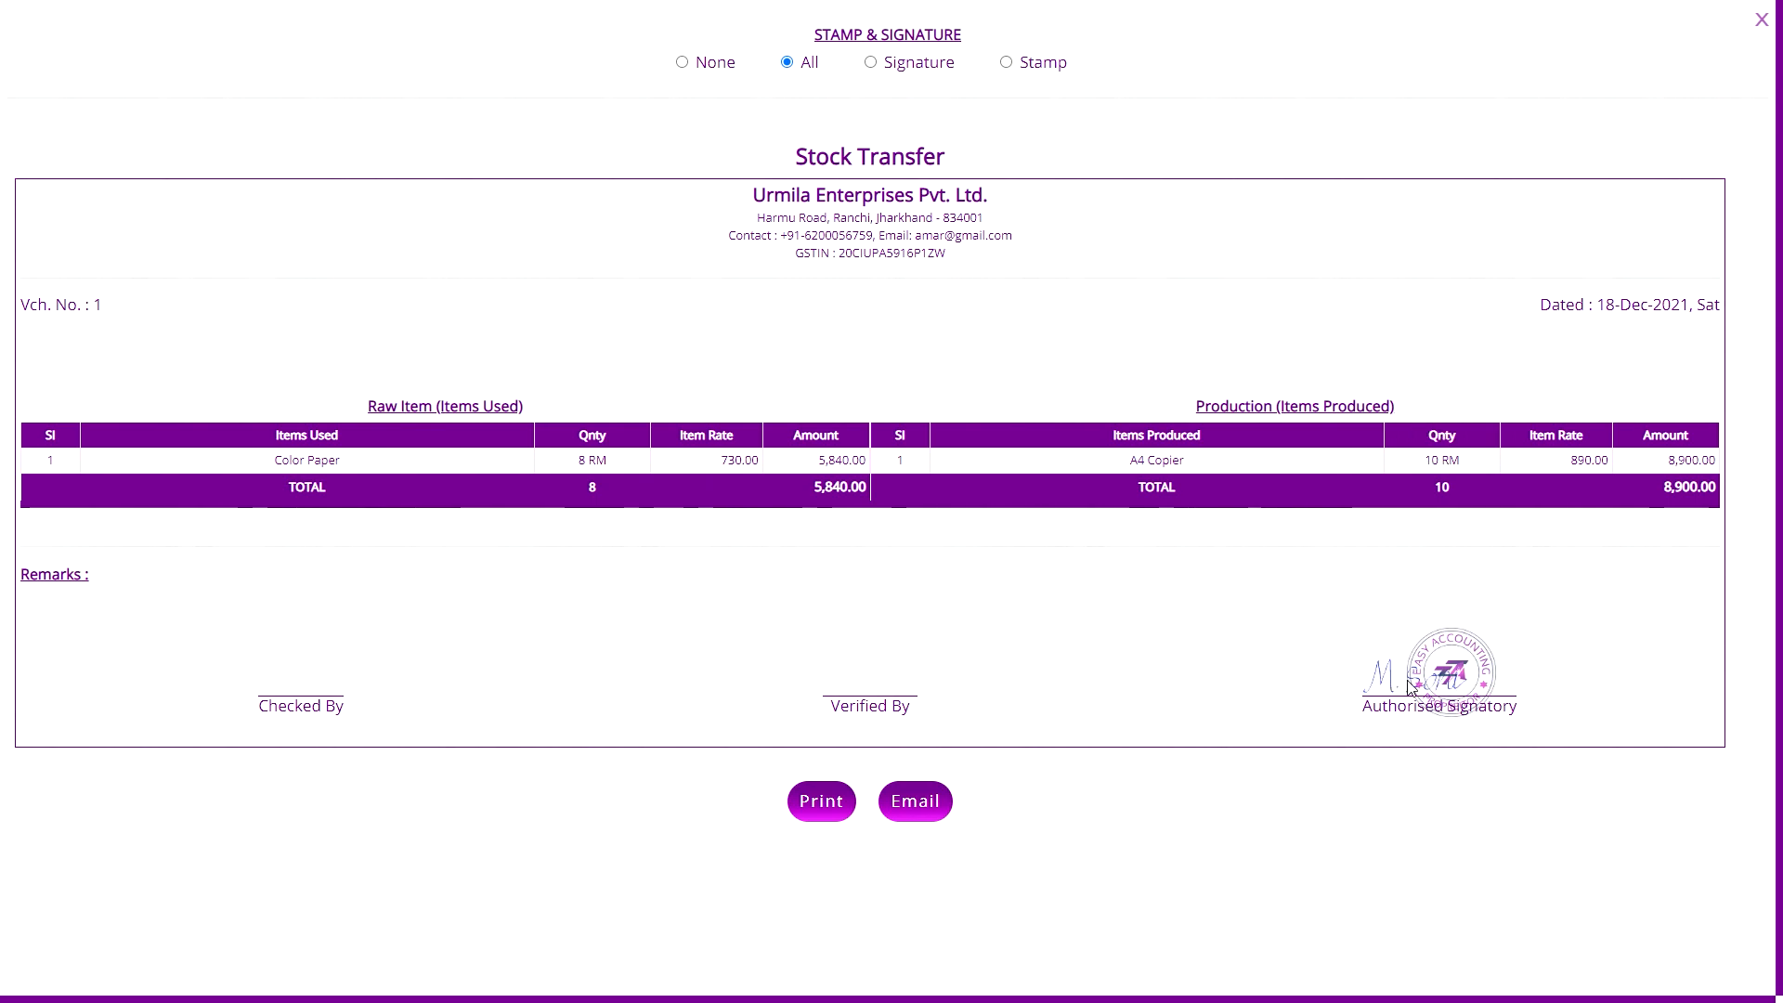
# Preview the stock transfer voucher with Signature, Stamp and All as the stamp and signature option, and close the voucher
pyautogui.click(924, 65)
pyautogui.click(1006, 63)
pyautogui.click(810, 65)
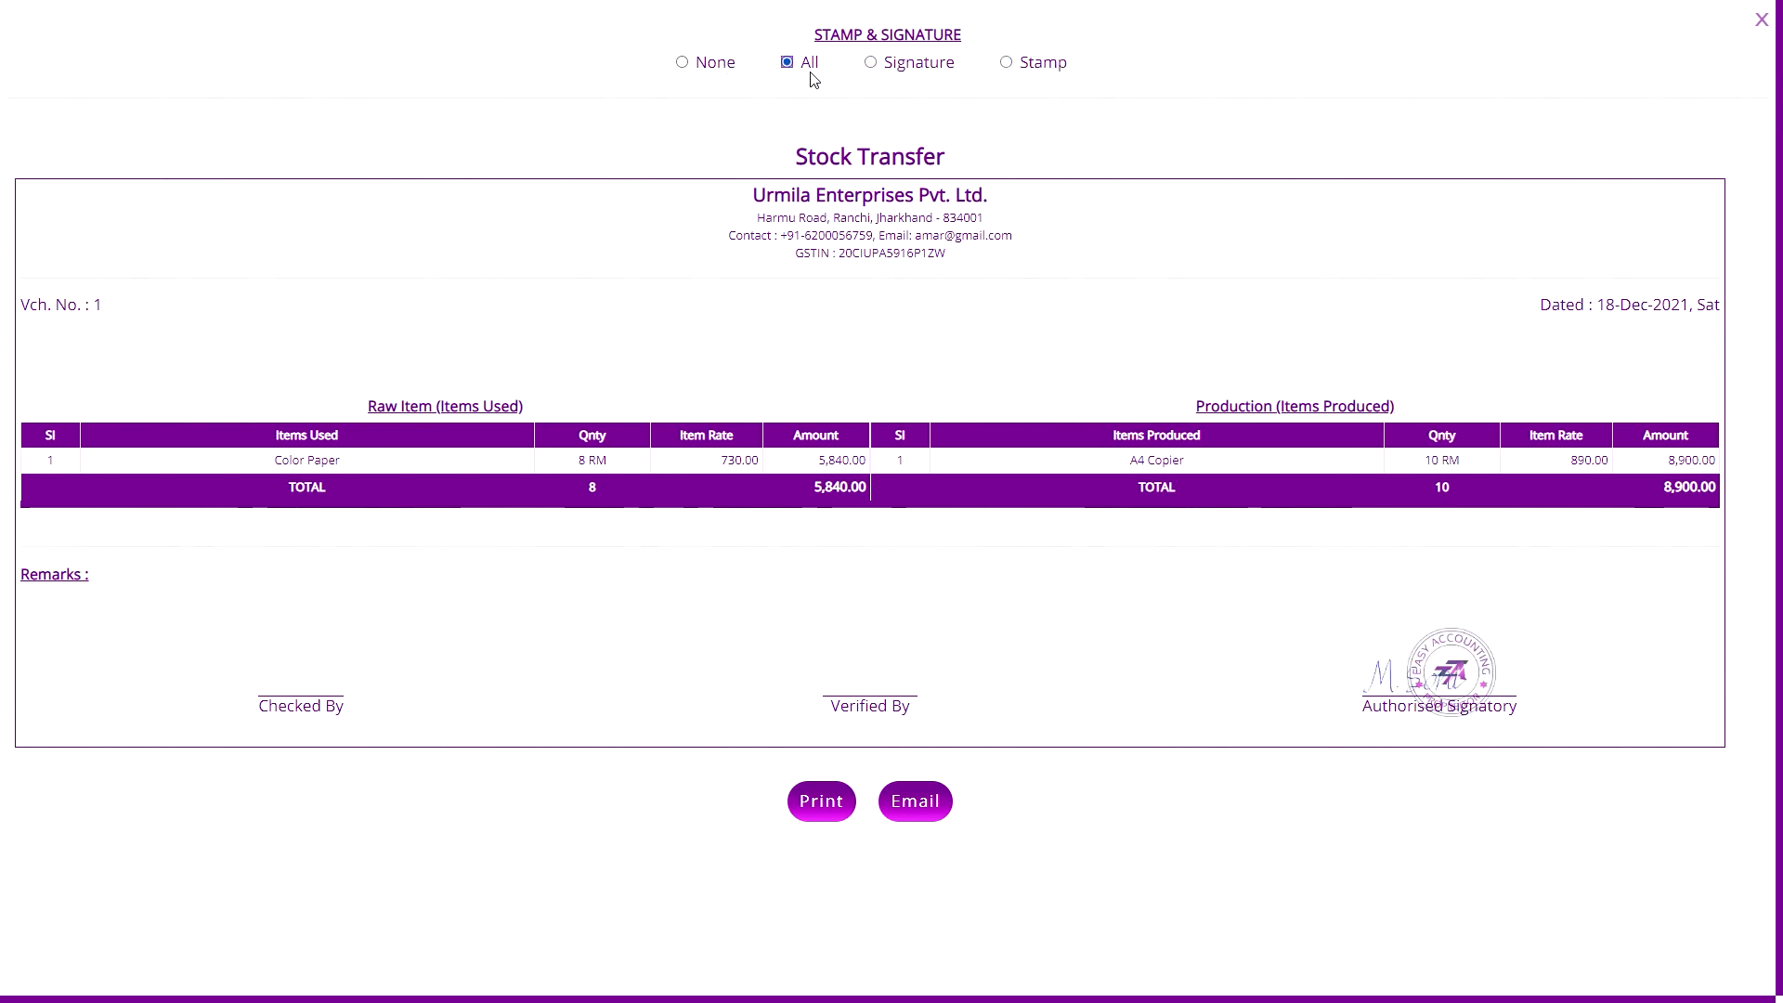
pyautogui.click(1761, 21)
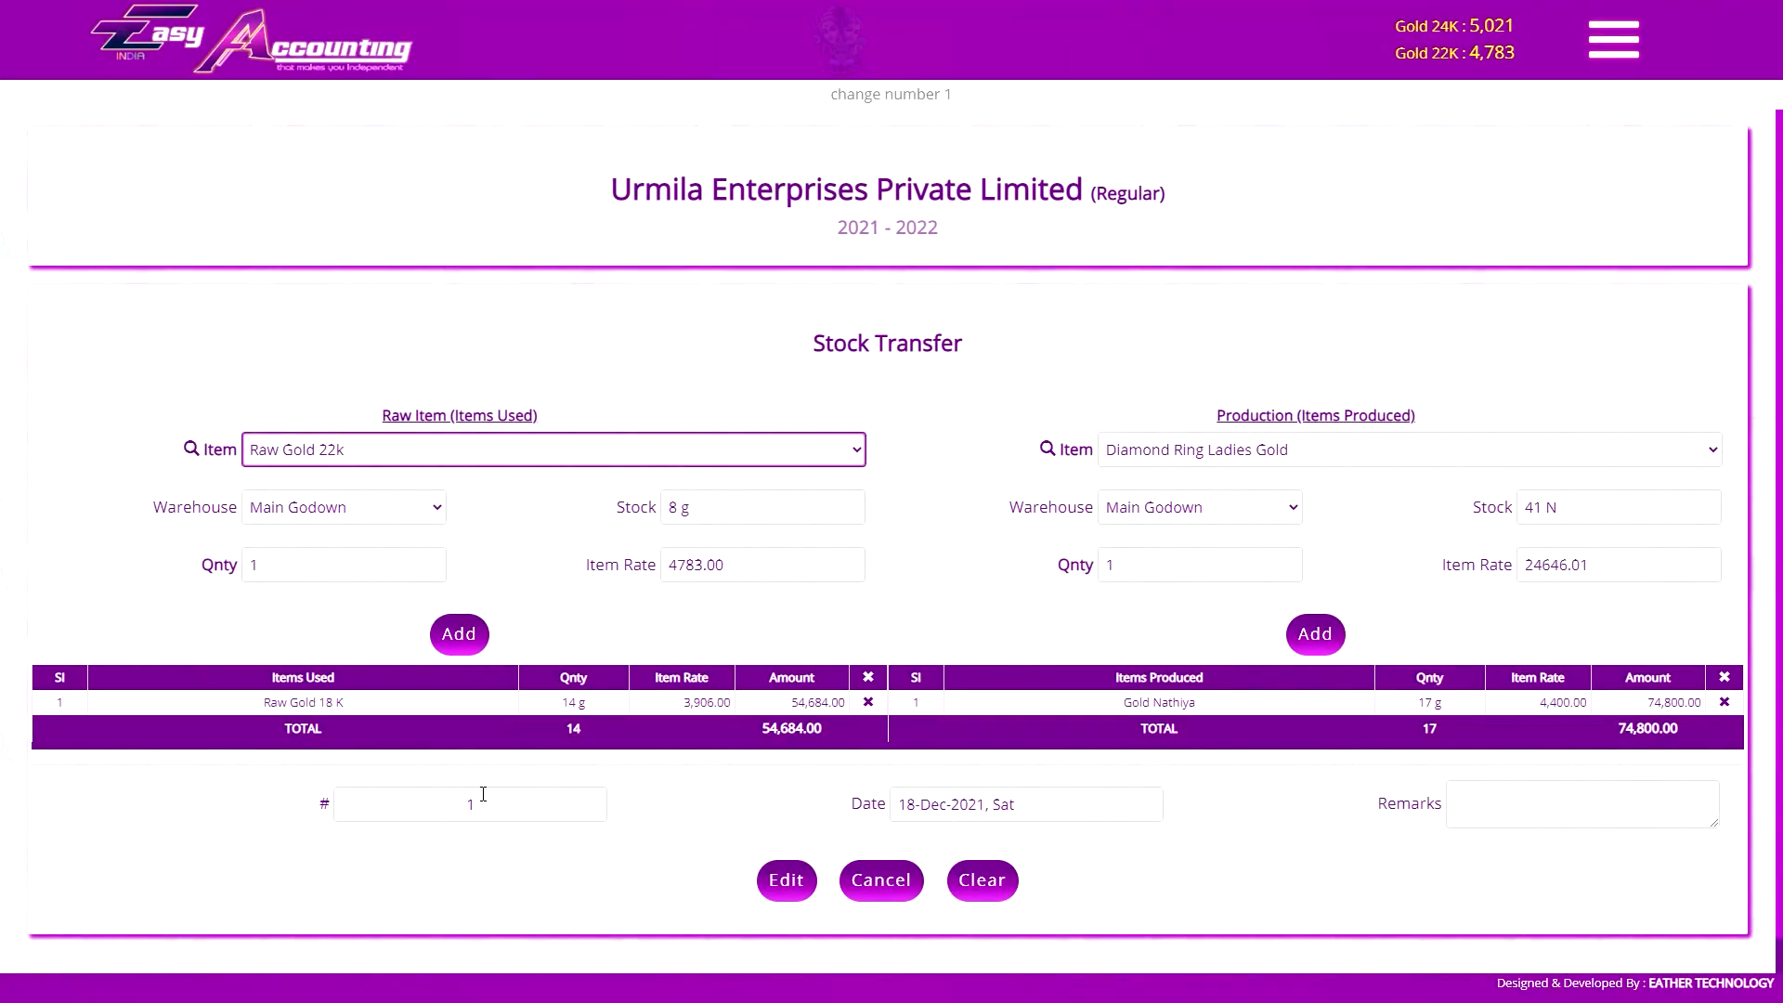
# Enter the remark "new remarks here" on jewellery stock transfer 1, and cancel the edit
pyautogui.click(1520, 812)
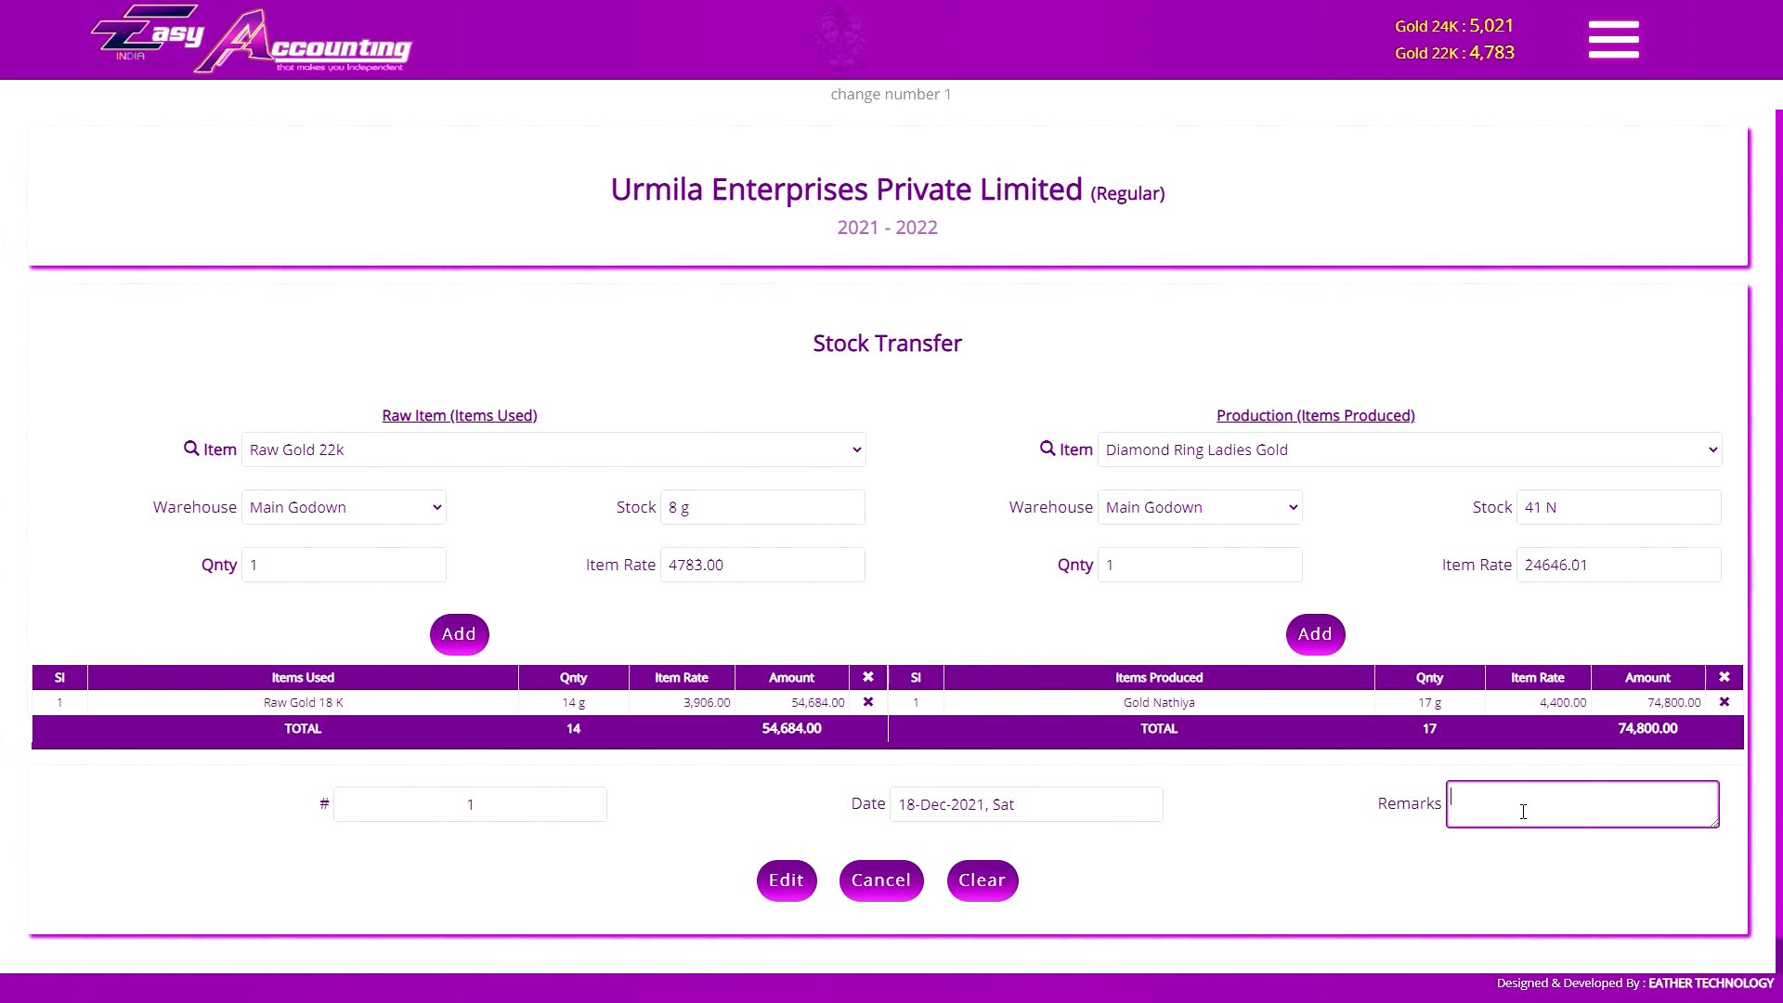
pyautogui.write('new remarks here')
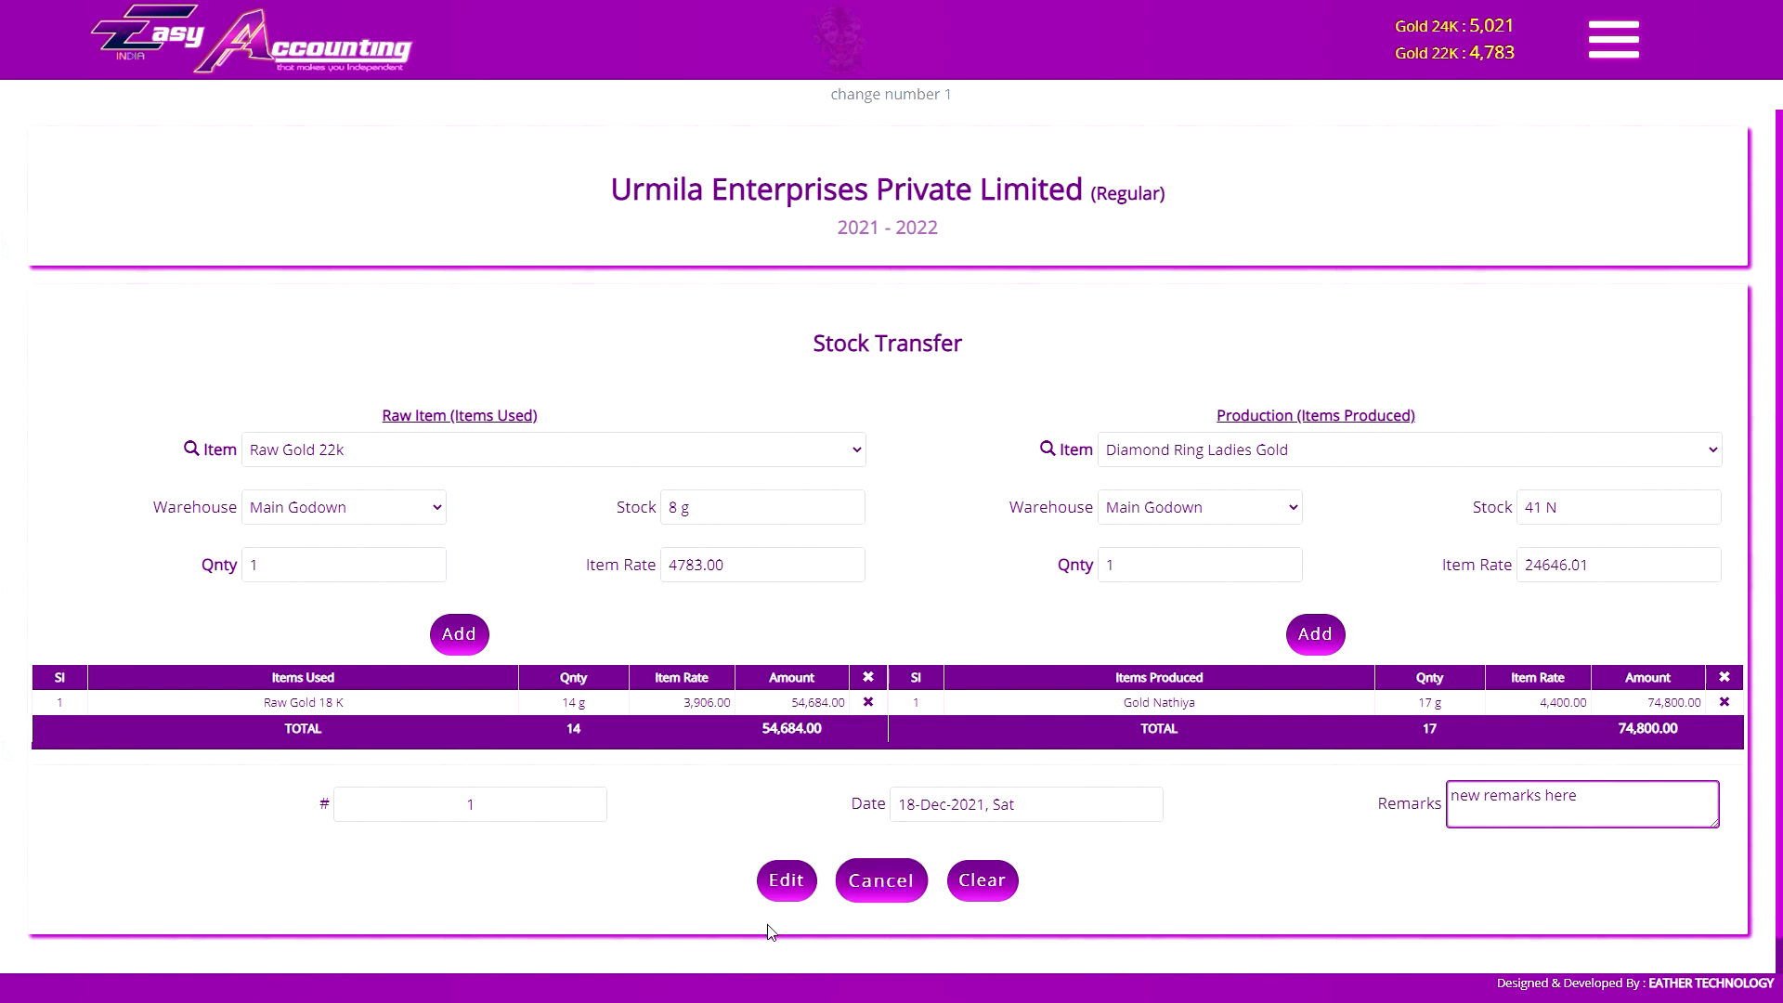
pyautogui.click(896, 887)
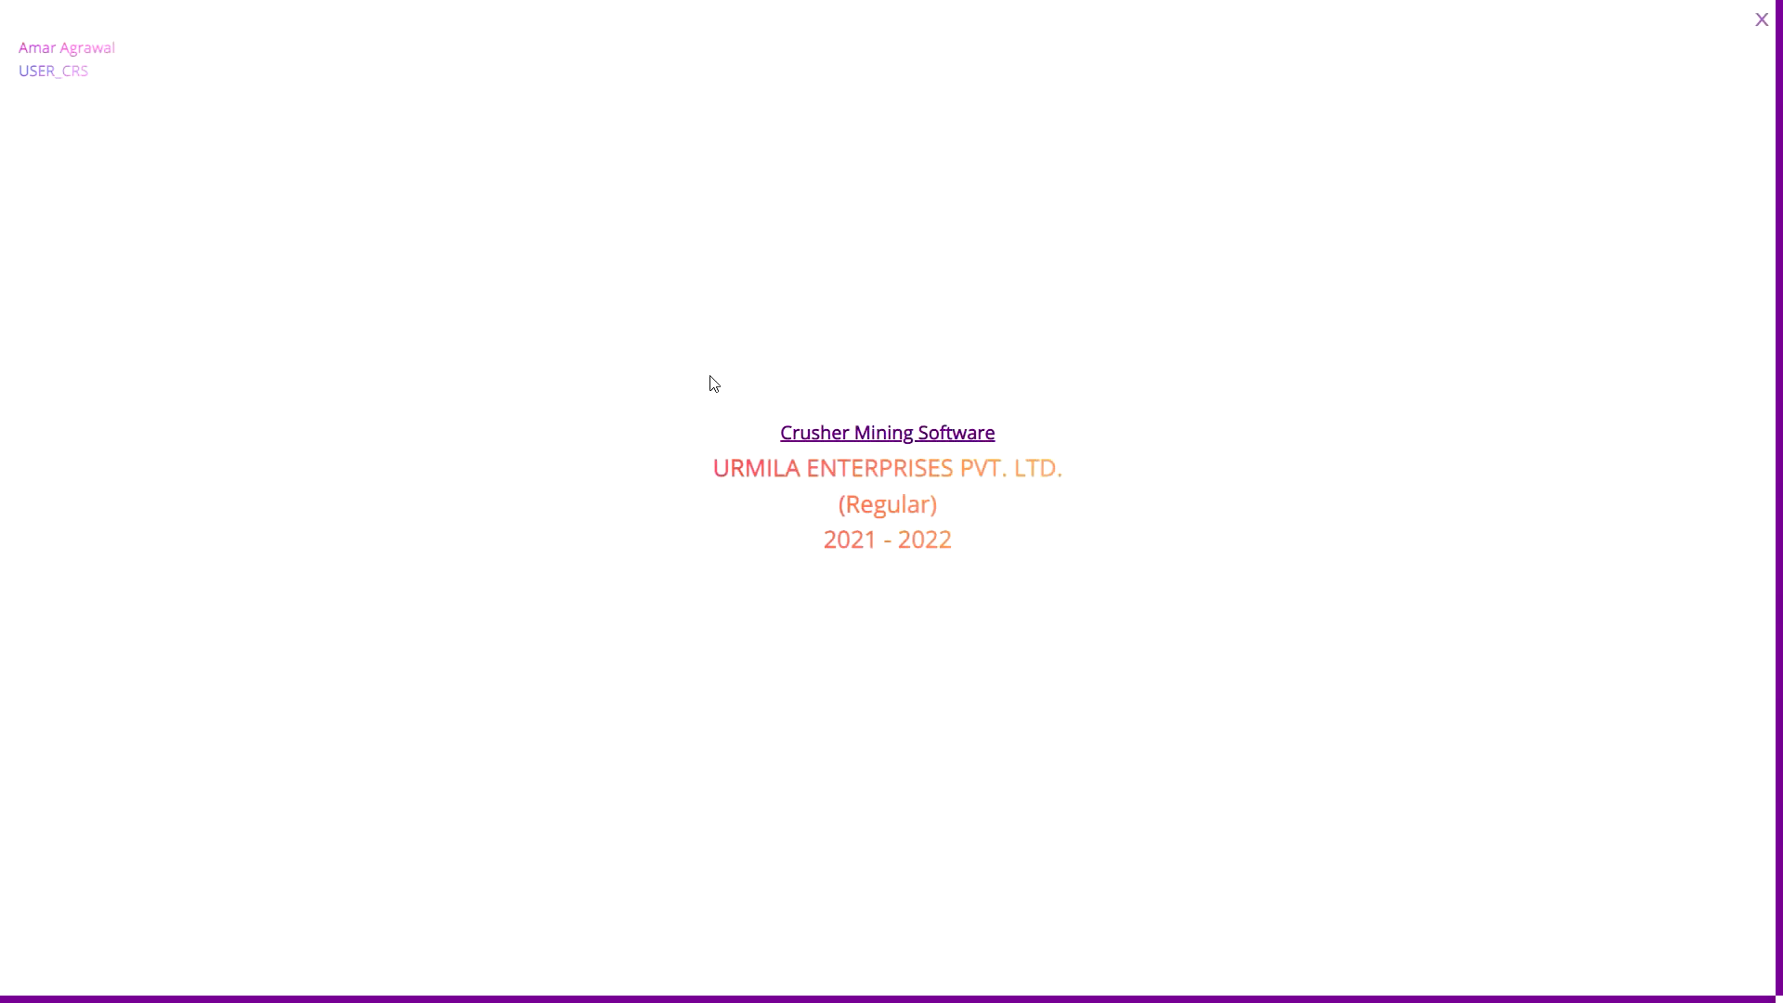
# In the crusher company's list, switch the stock transfer type to All Stock Transfer and back to Stock Transferred by Crusher
pyautogui.click(1761, 19)
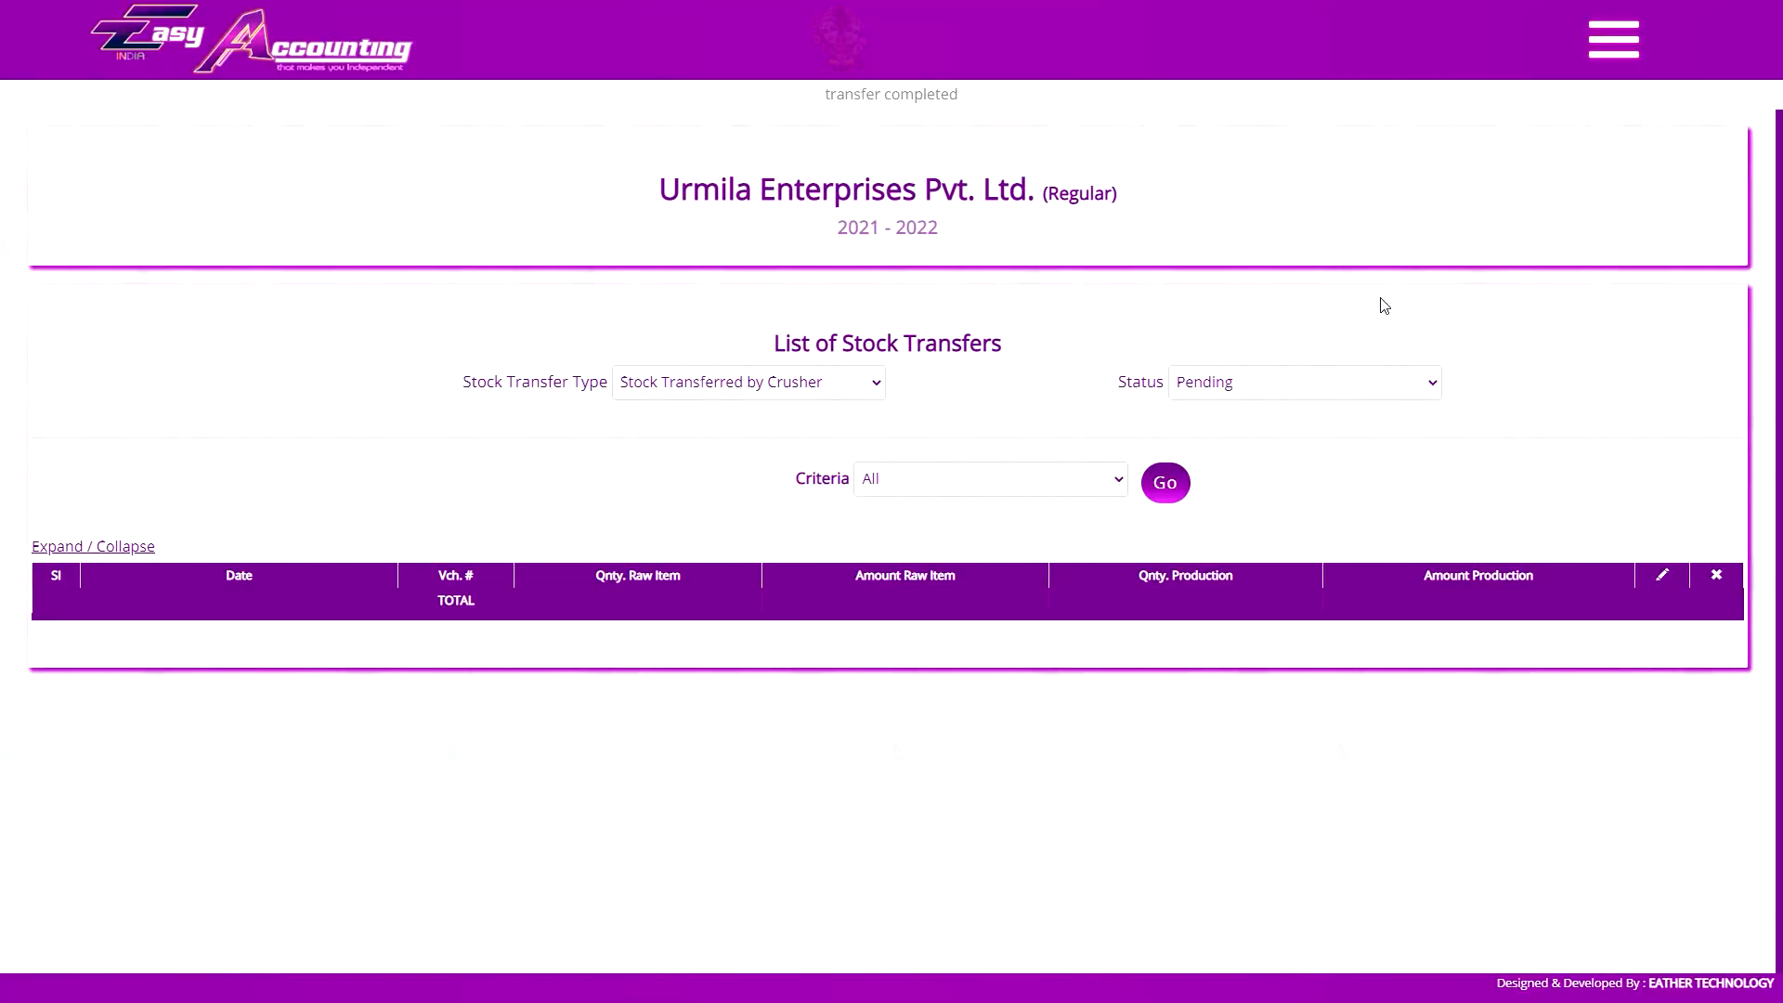
pyautogui.click(798, 382)
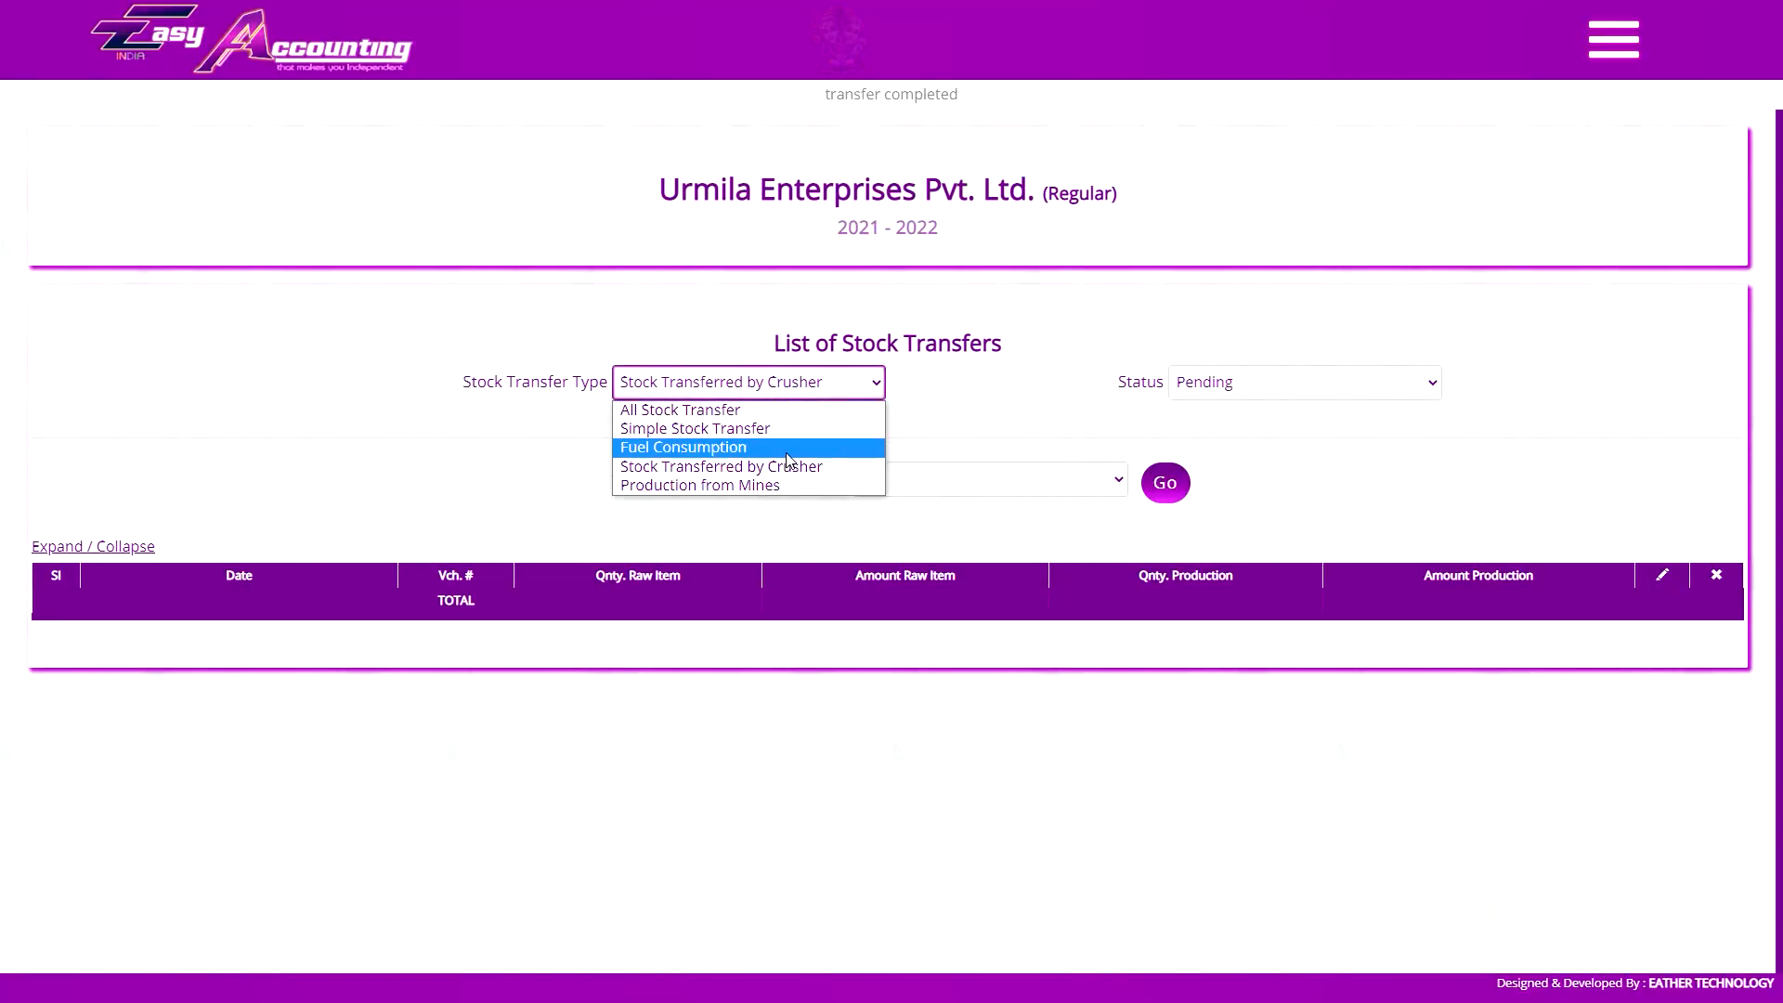
pyautogui.click(759, 412)
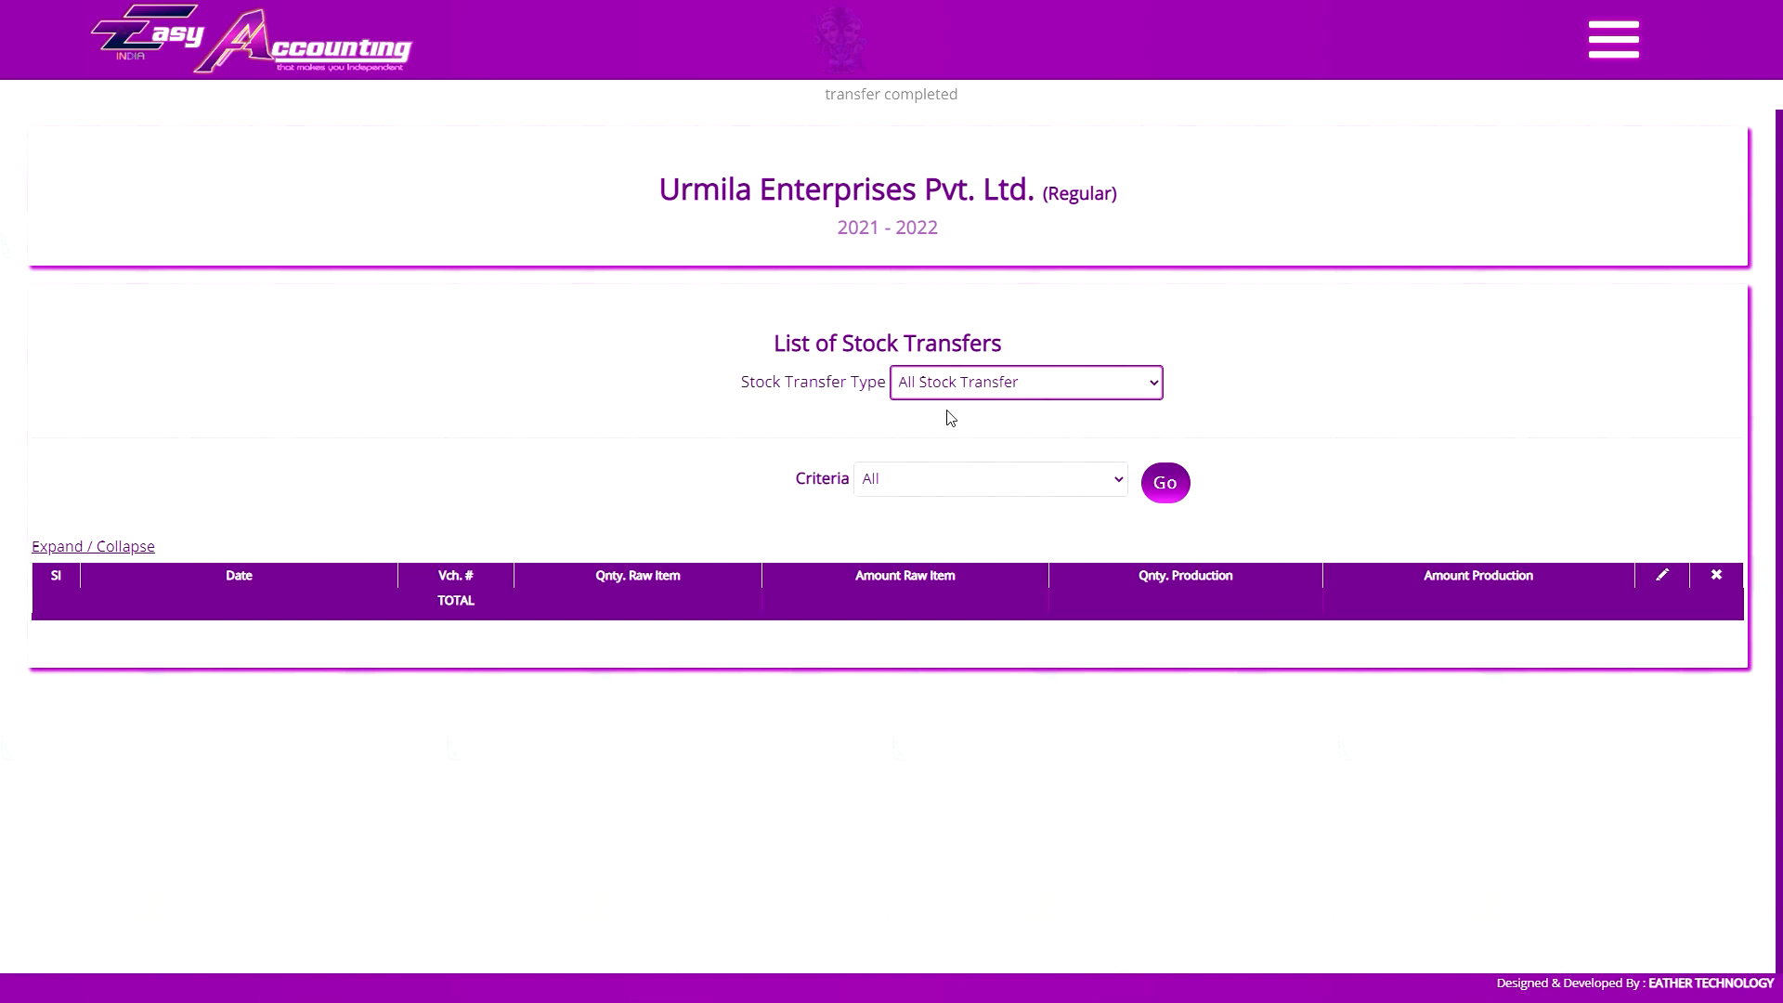
pyautogui.click(994, 390)
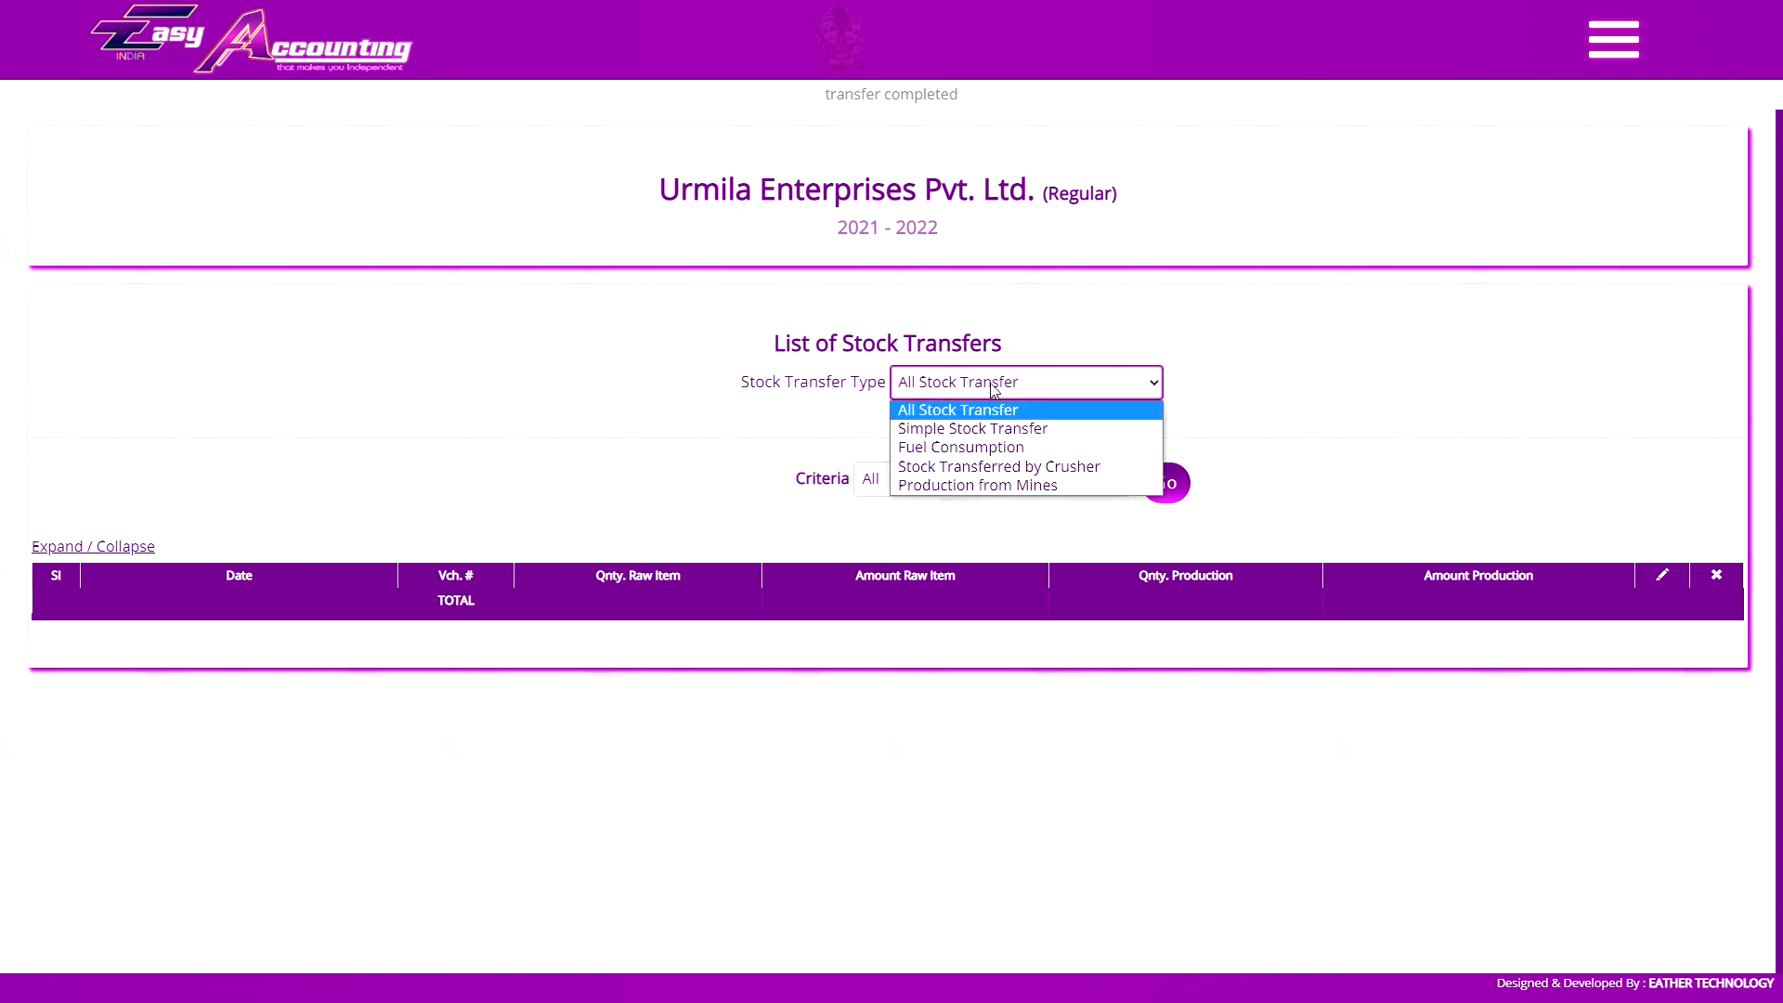
pyautogui.click(980, 466)
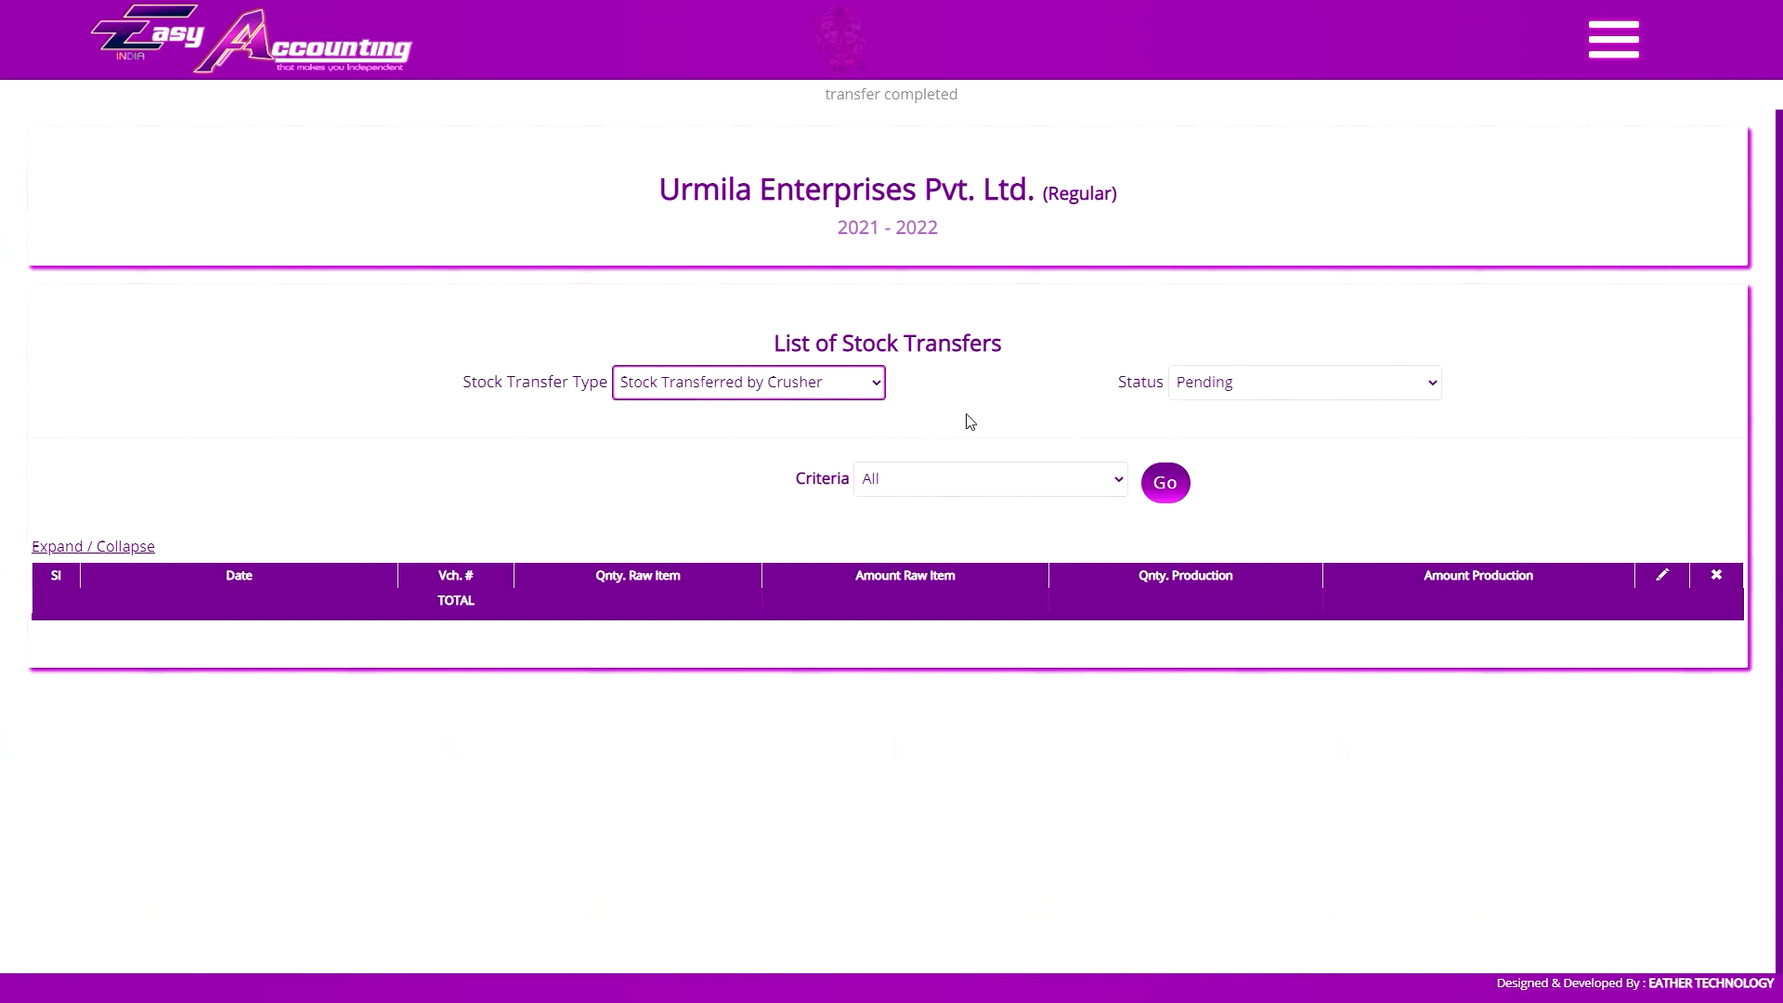
# List the pending transfers by crusher, and view the details of voucher 8
pyautogui.click(1199, 384)
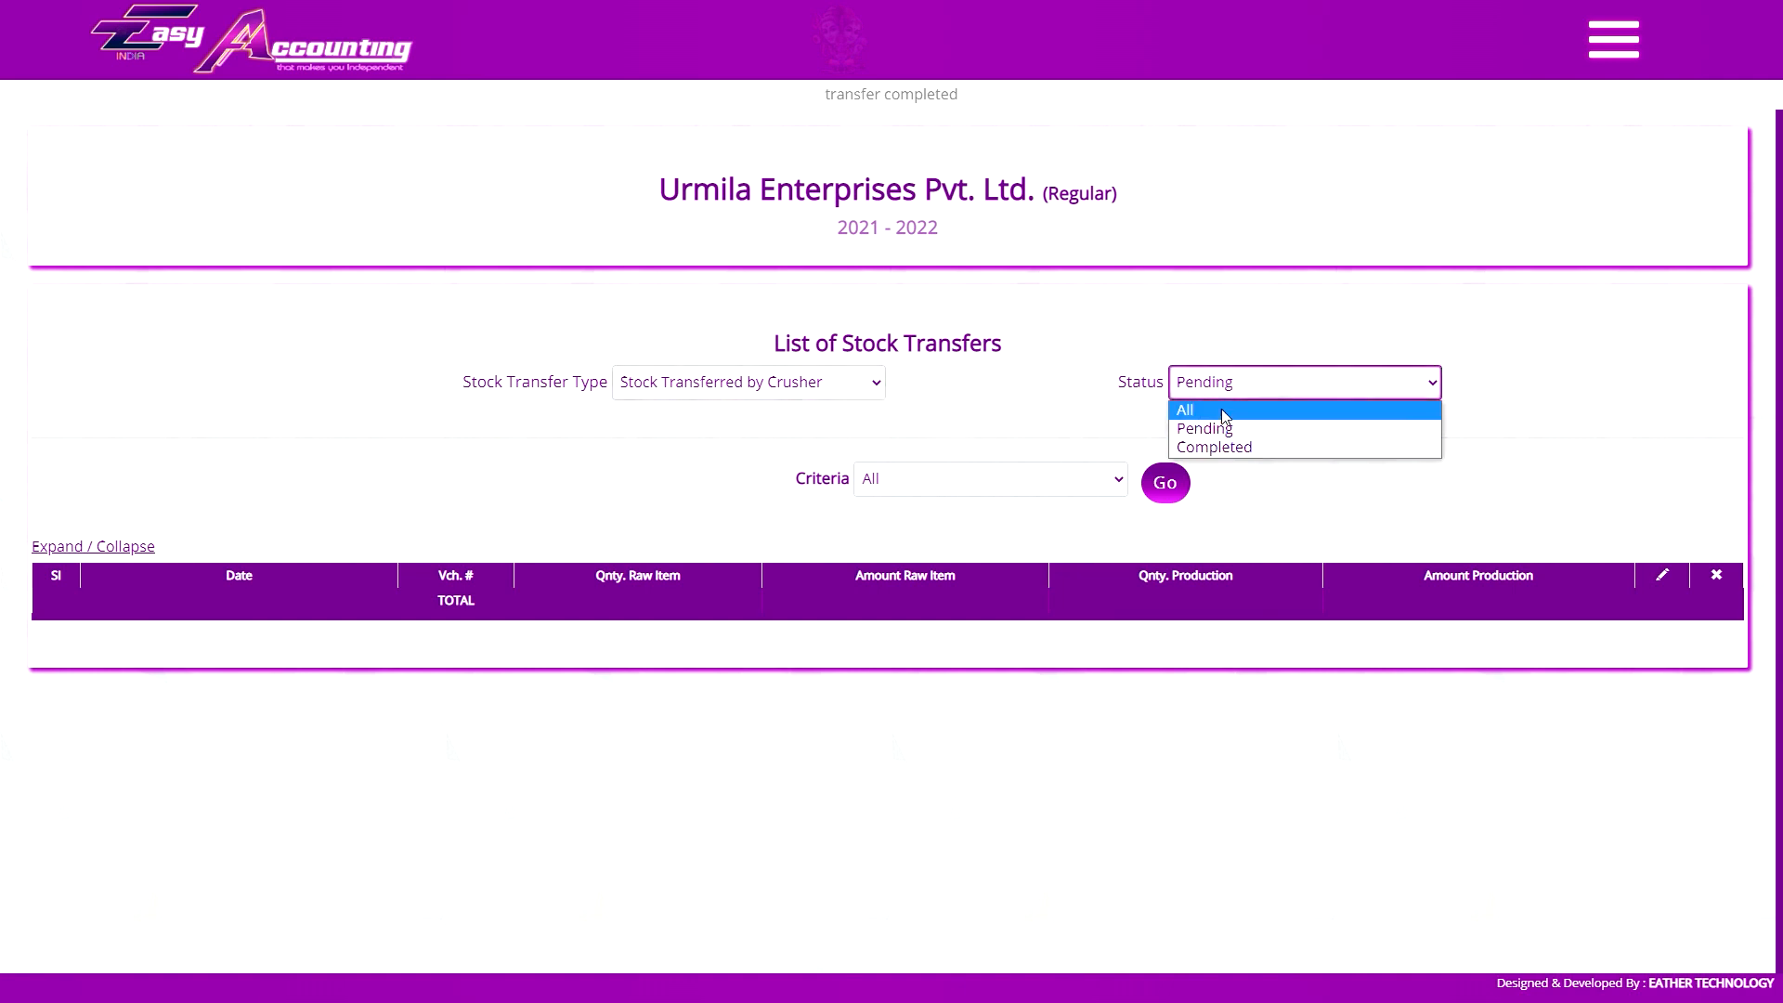
pyautogui.click(1227, 463)
pyautogui.click(1165, 481)
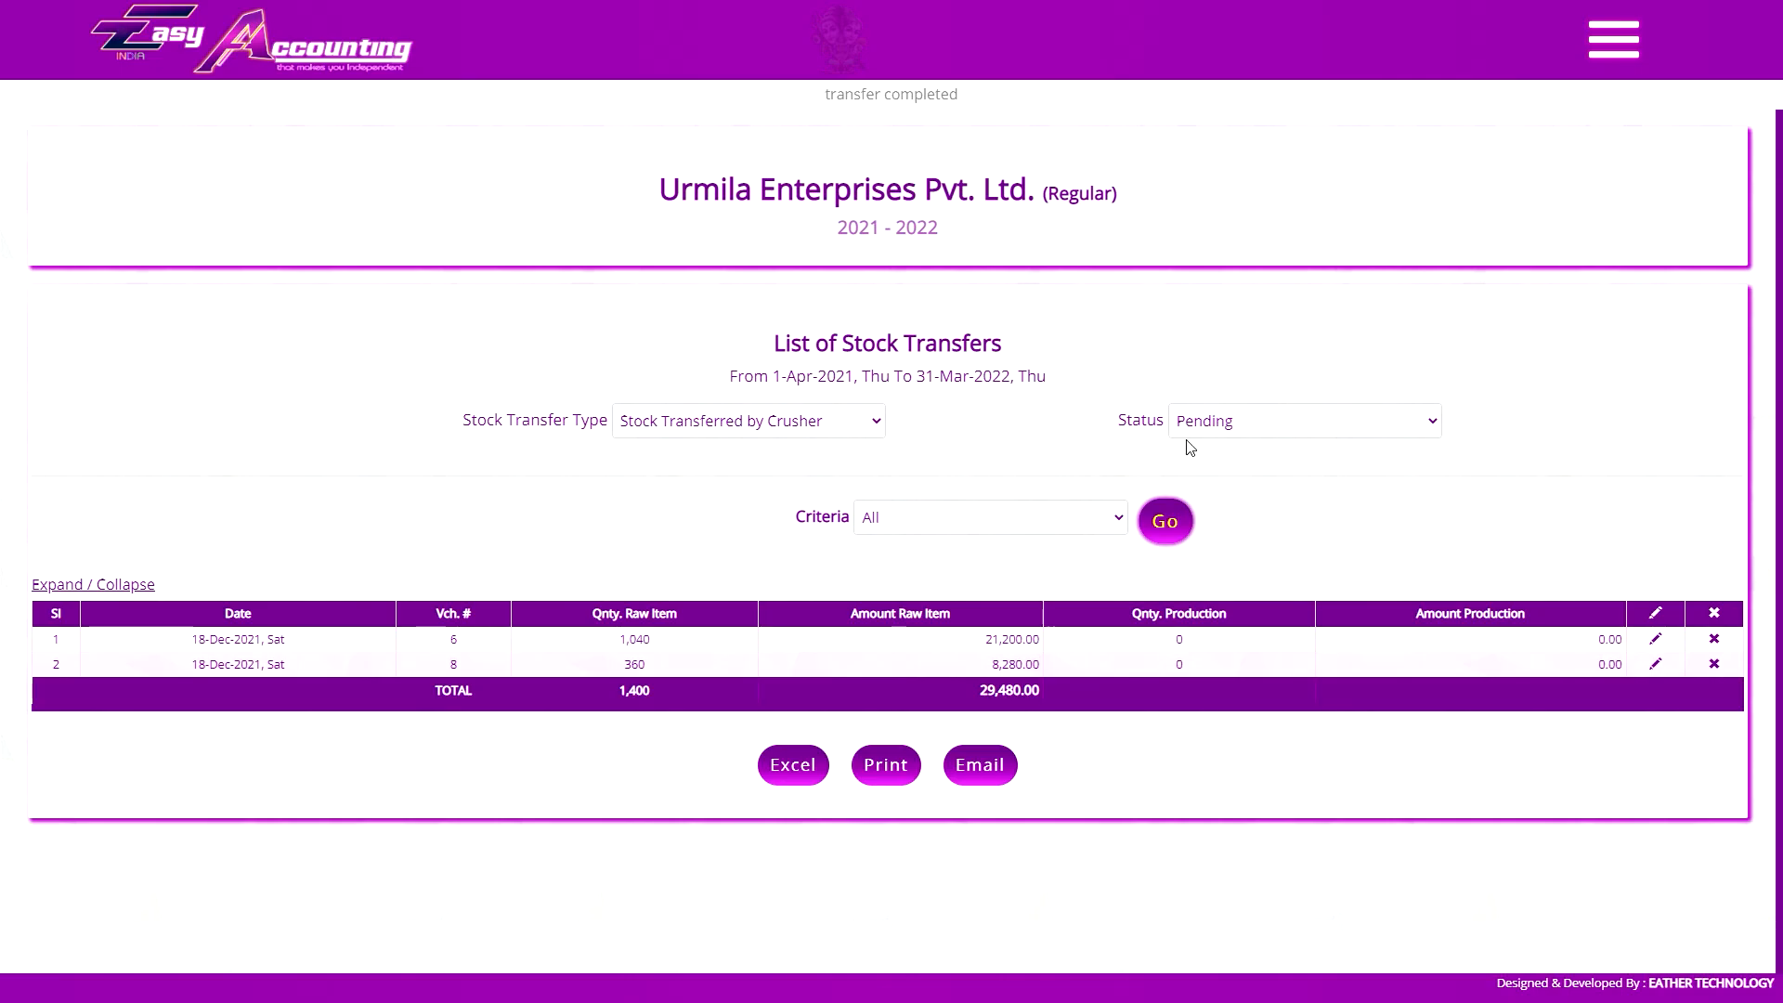
pyautogui.click(453, 664)
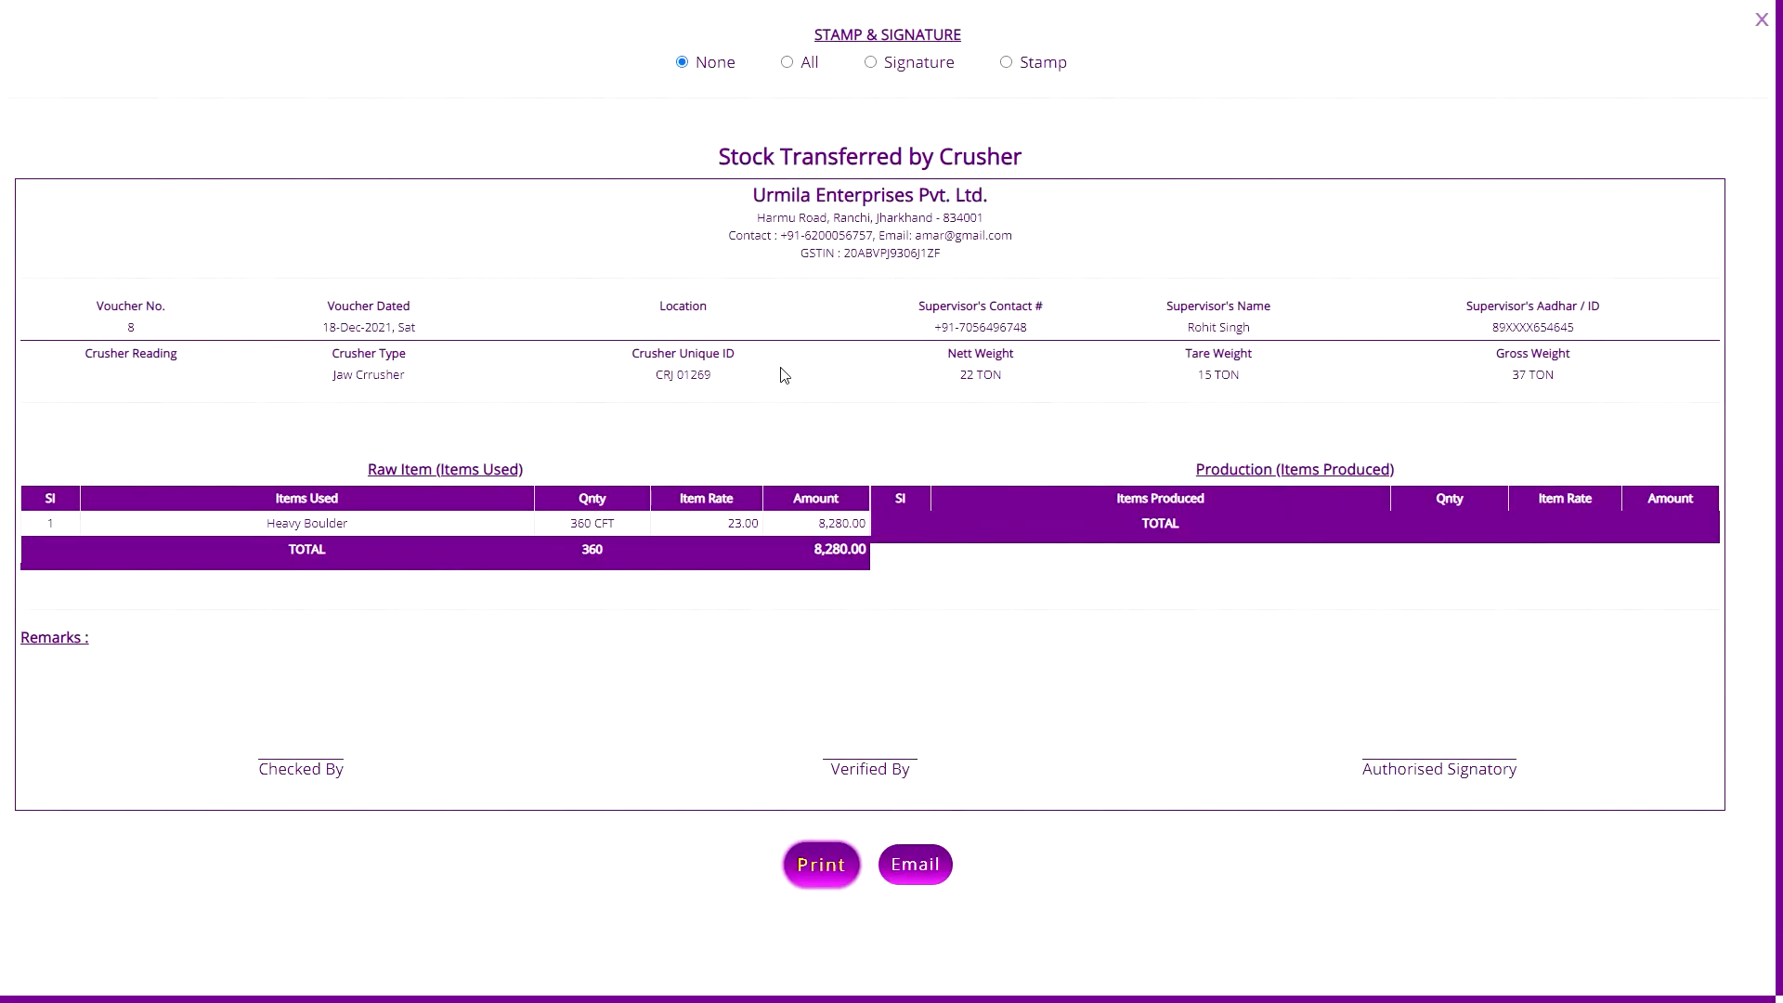
pyautogui.click(1762, 20)
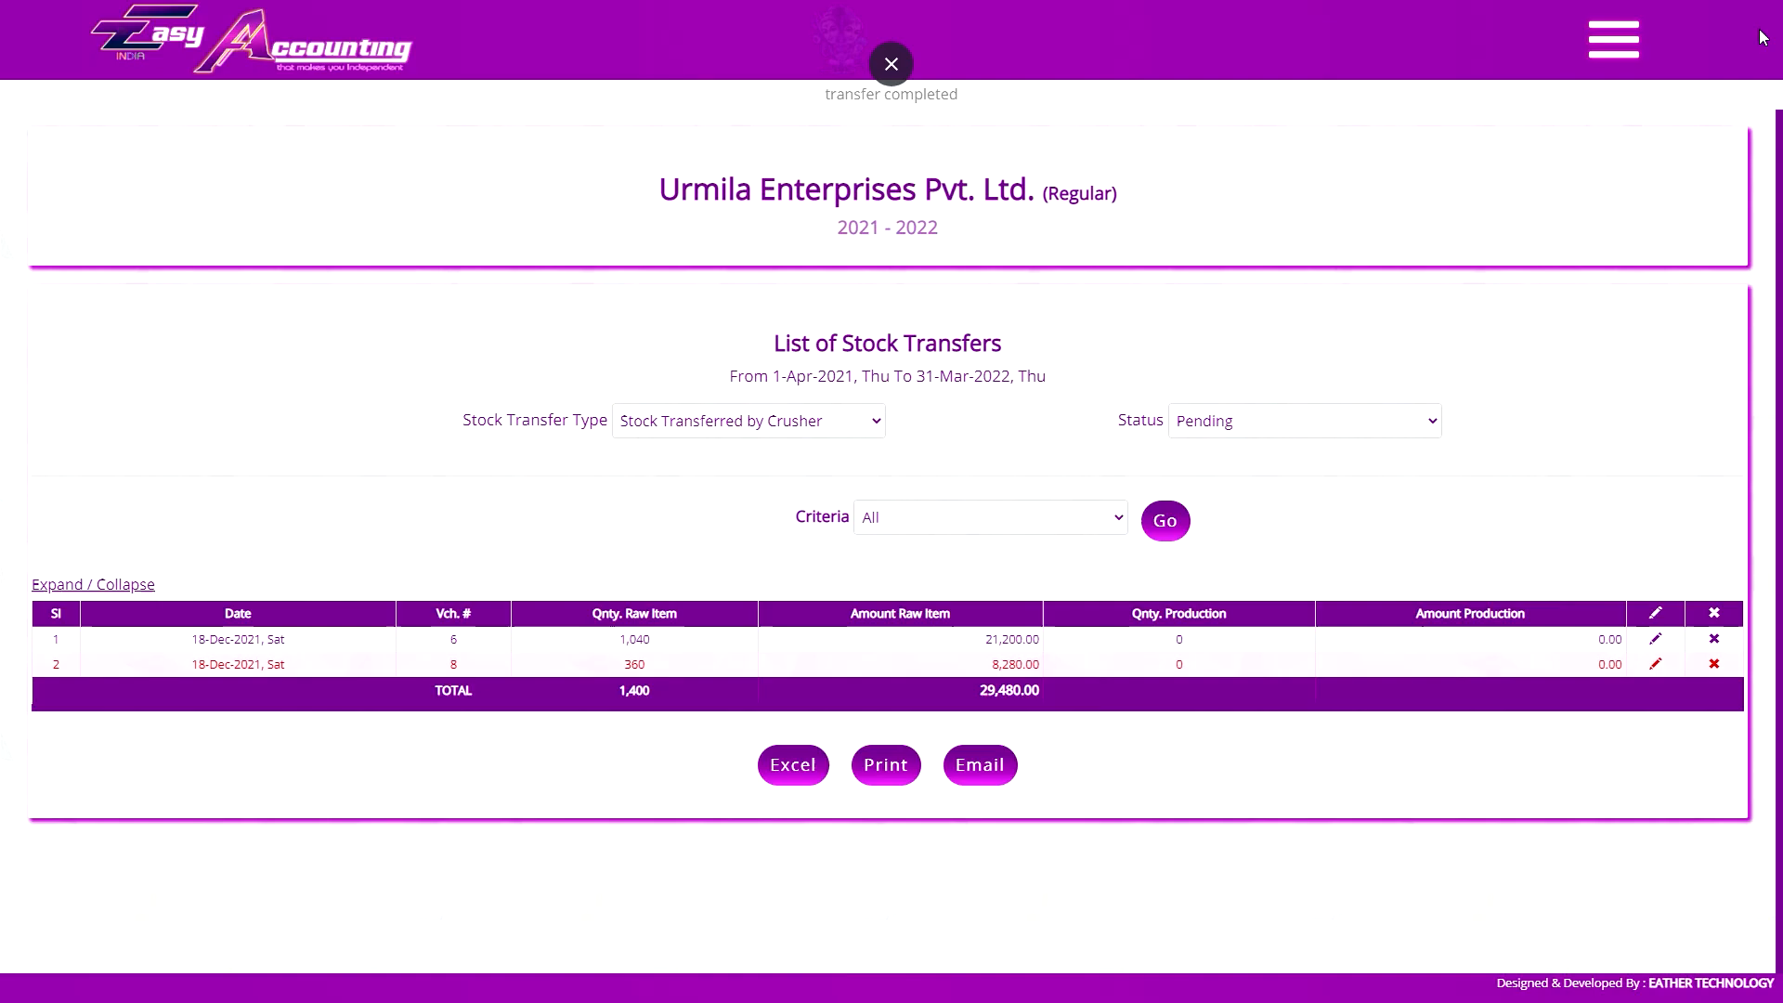
# List the completed transfers by crusher, and view the details of voucher 7
pyautogui.click(1300, 421)
pyautogui.click(1222, 484)
pyautogui.click(1174, 527)
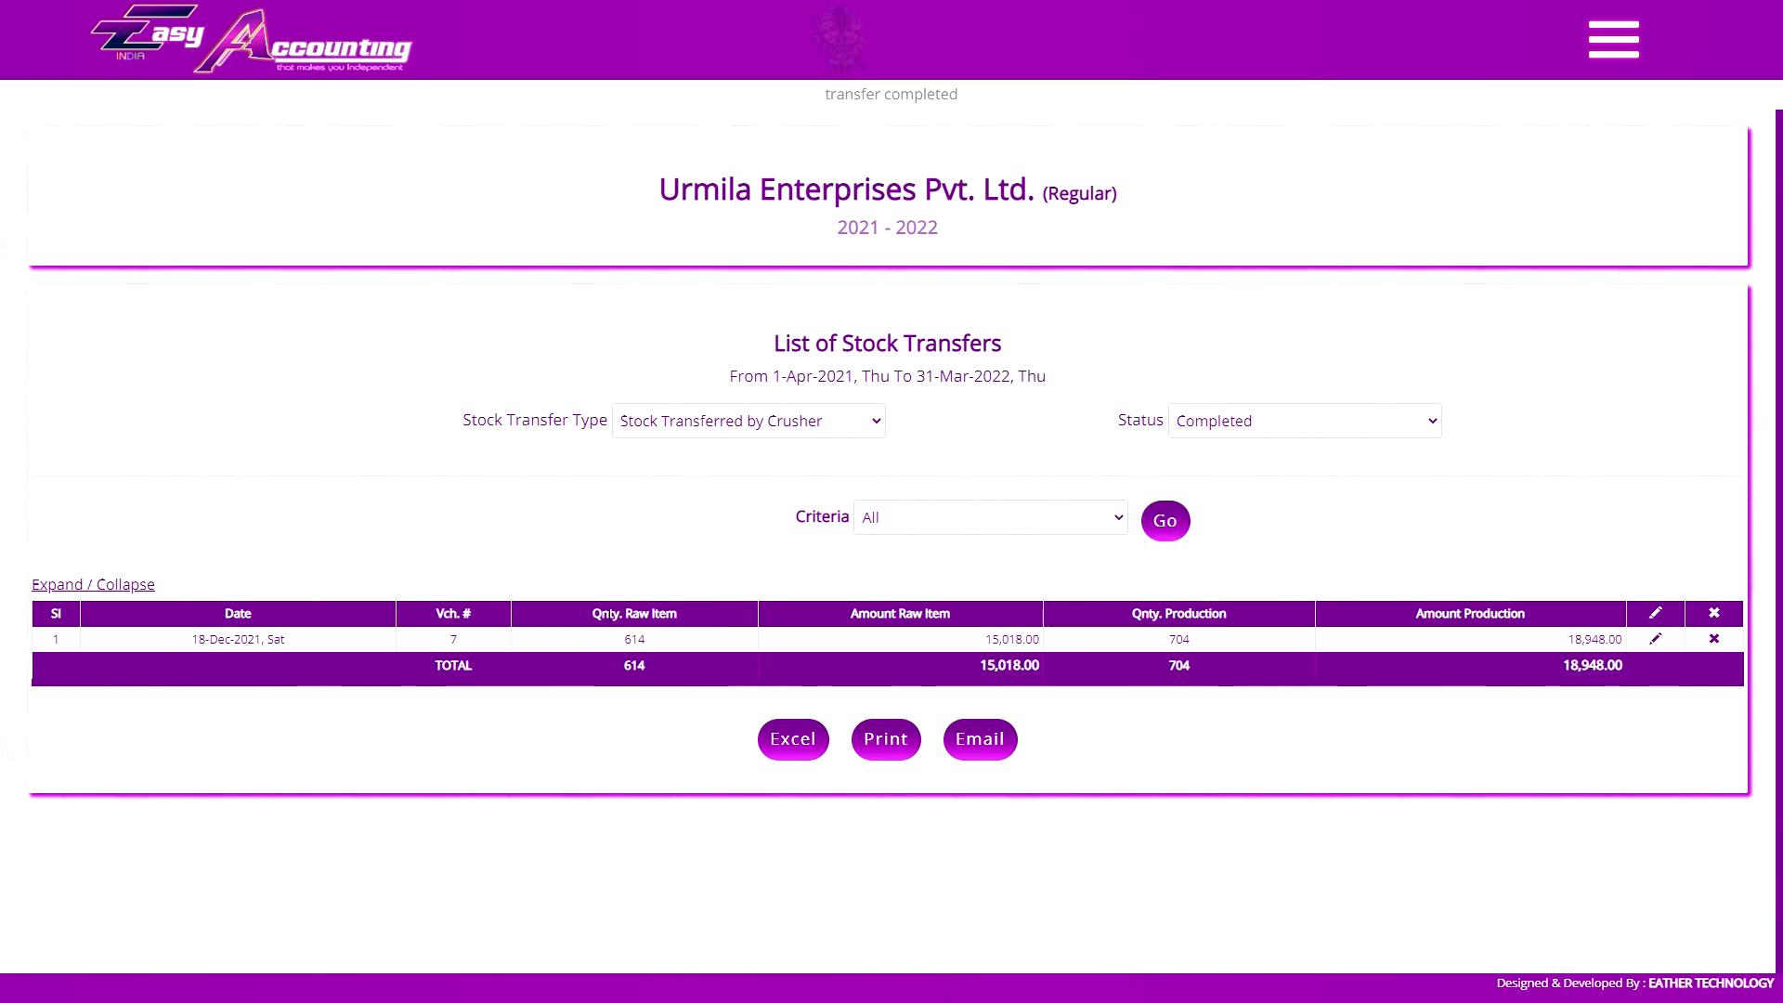
pyautogui.click(454, 641)
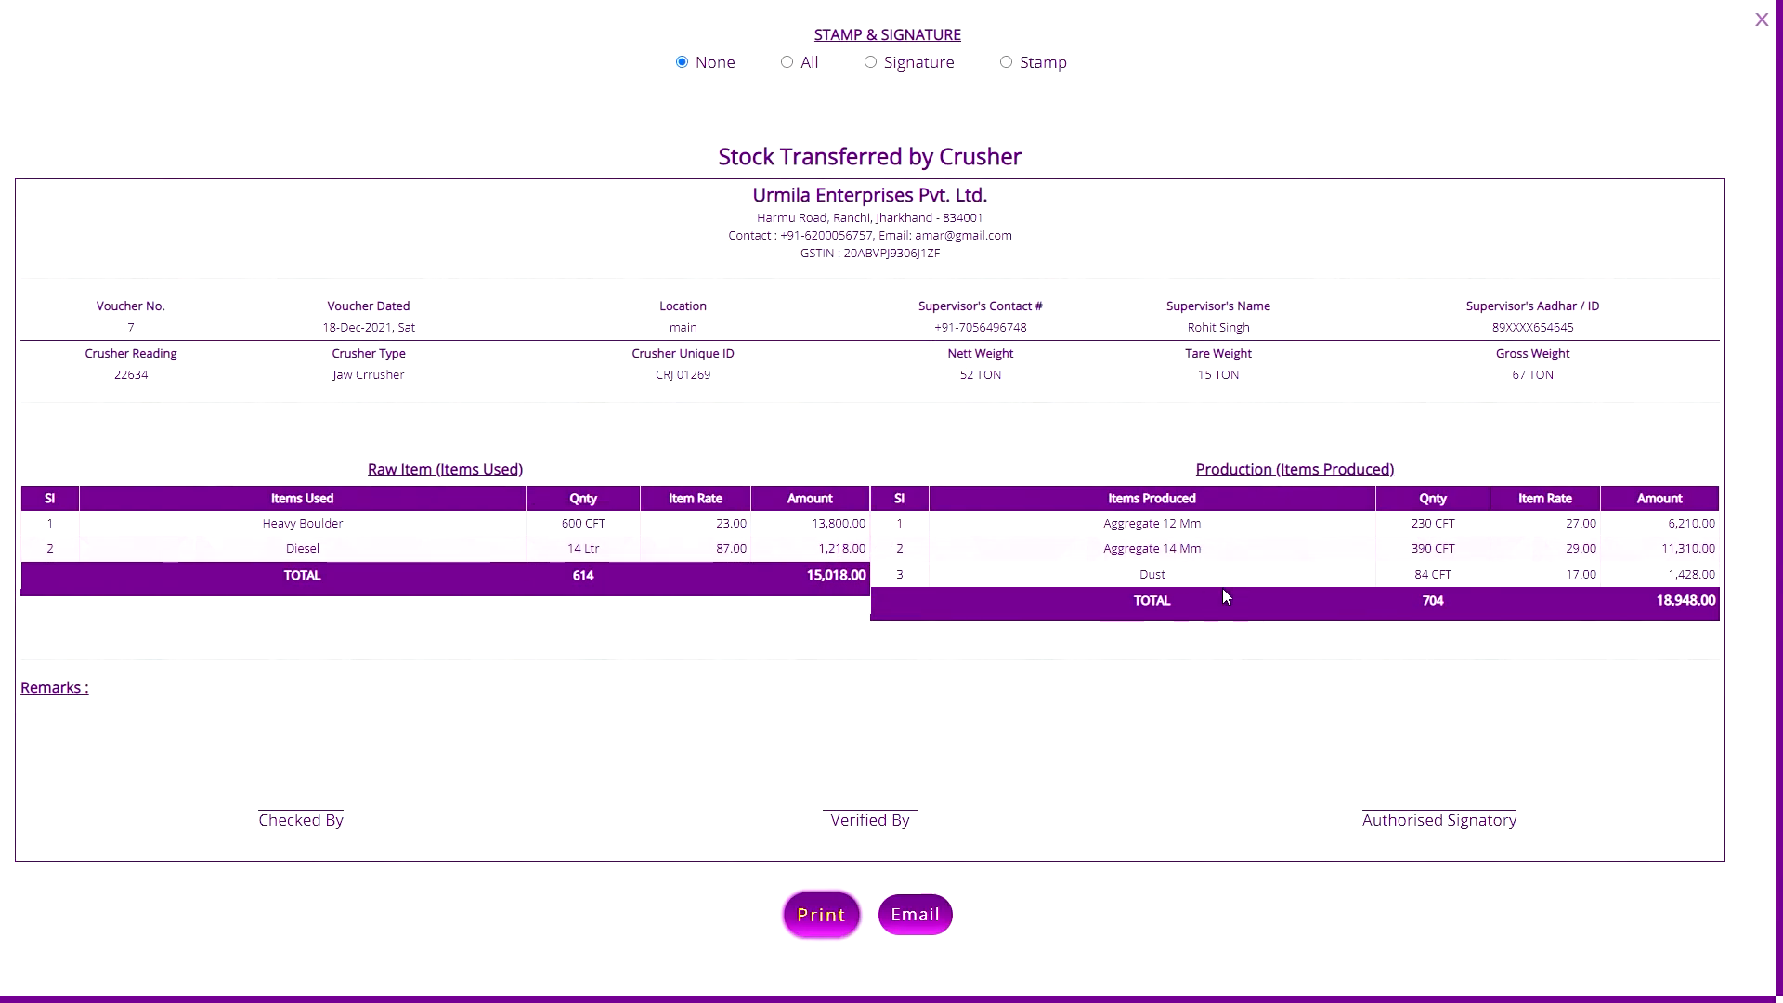
pyautogui.click(1761, 21)
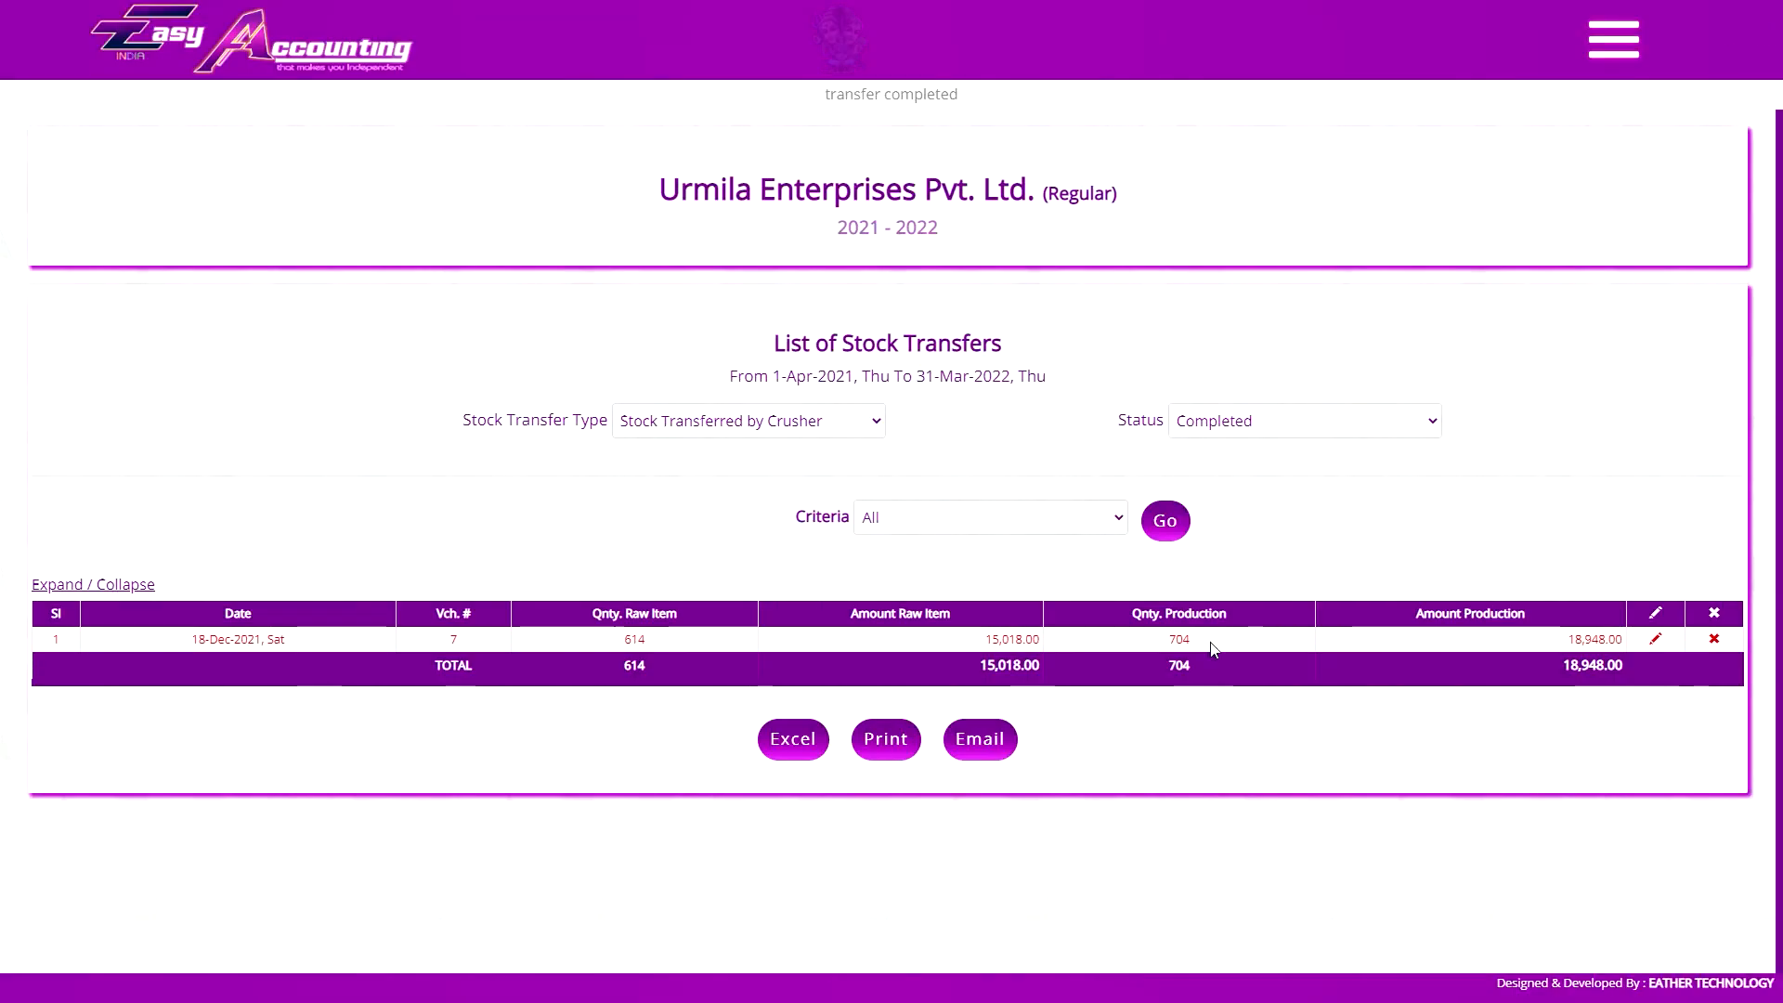
# Set the status to All and list every transfer by crusher
pyautogui.click(1214, 449)
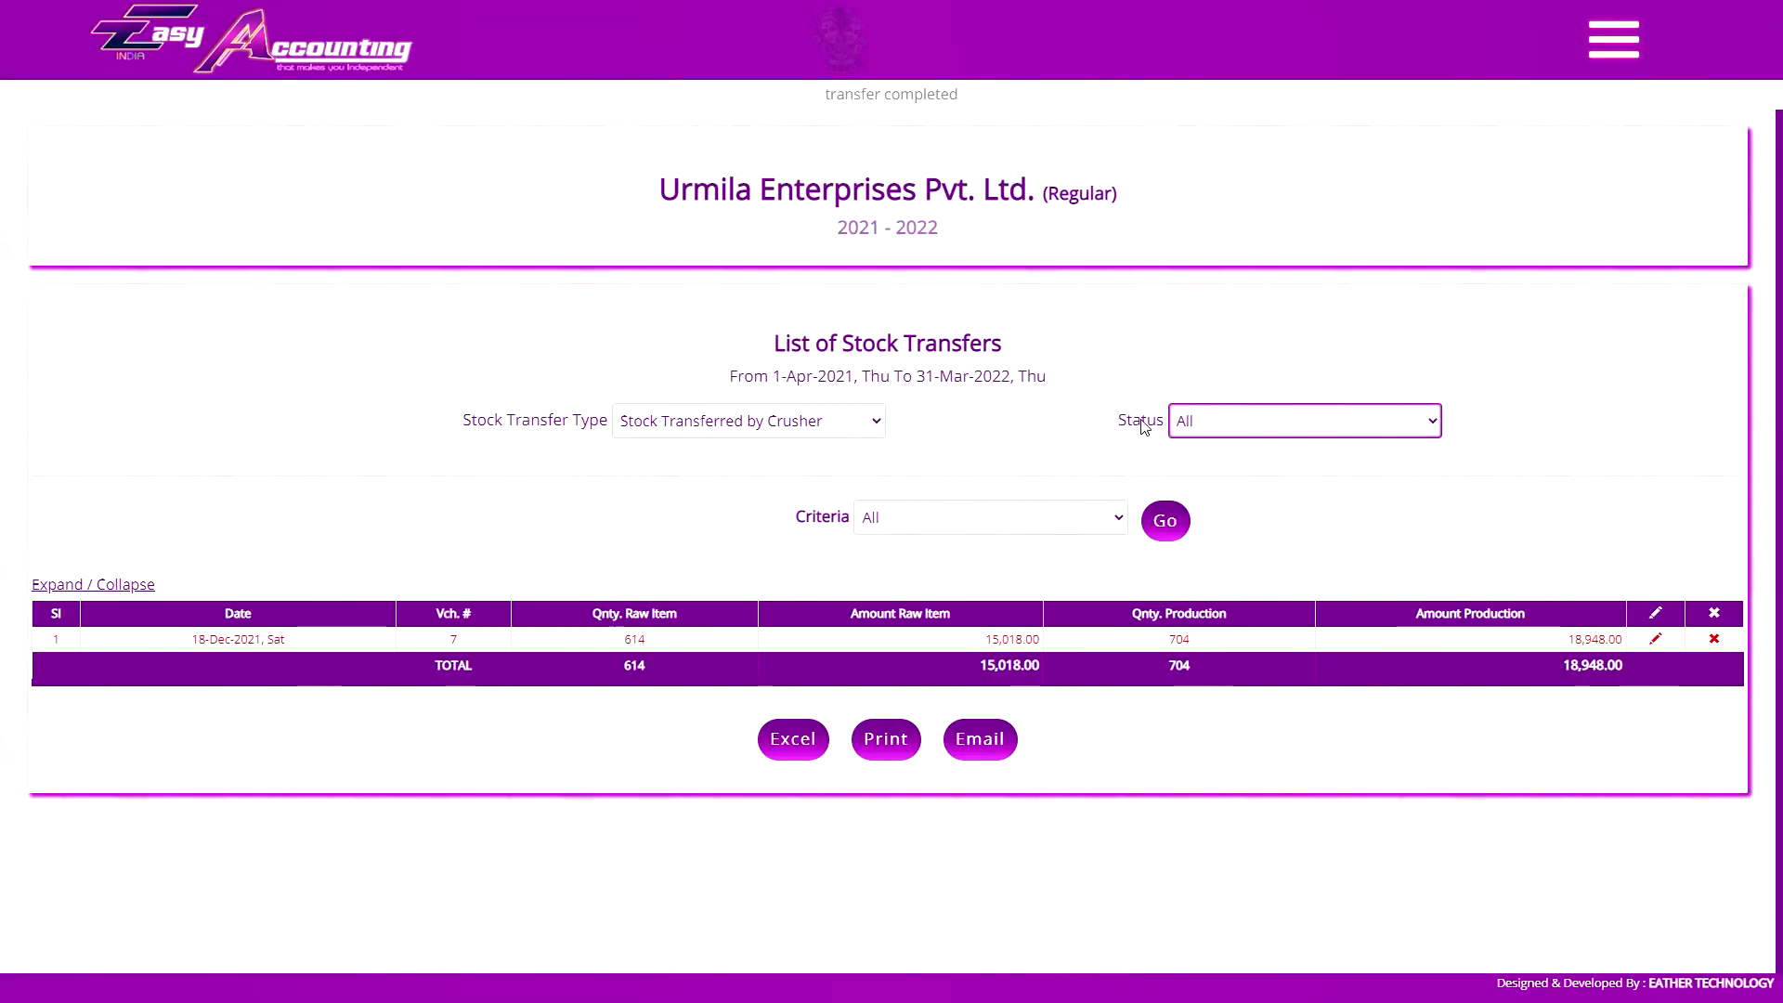
pyautogui.click(1238, 425)
pyautogui.click(1172, 526)
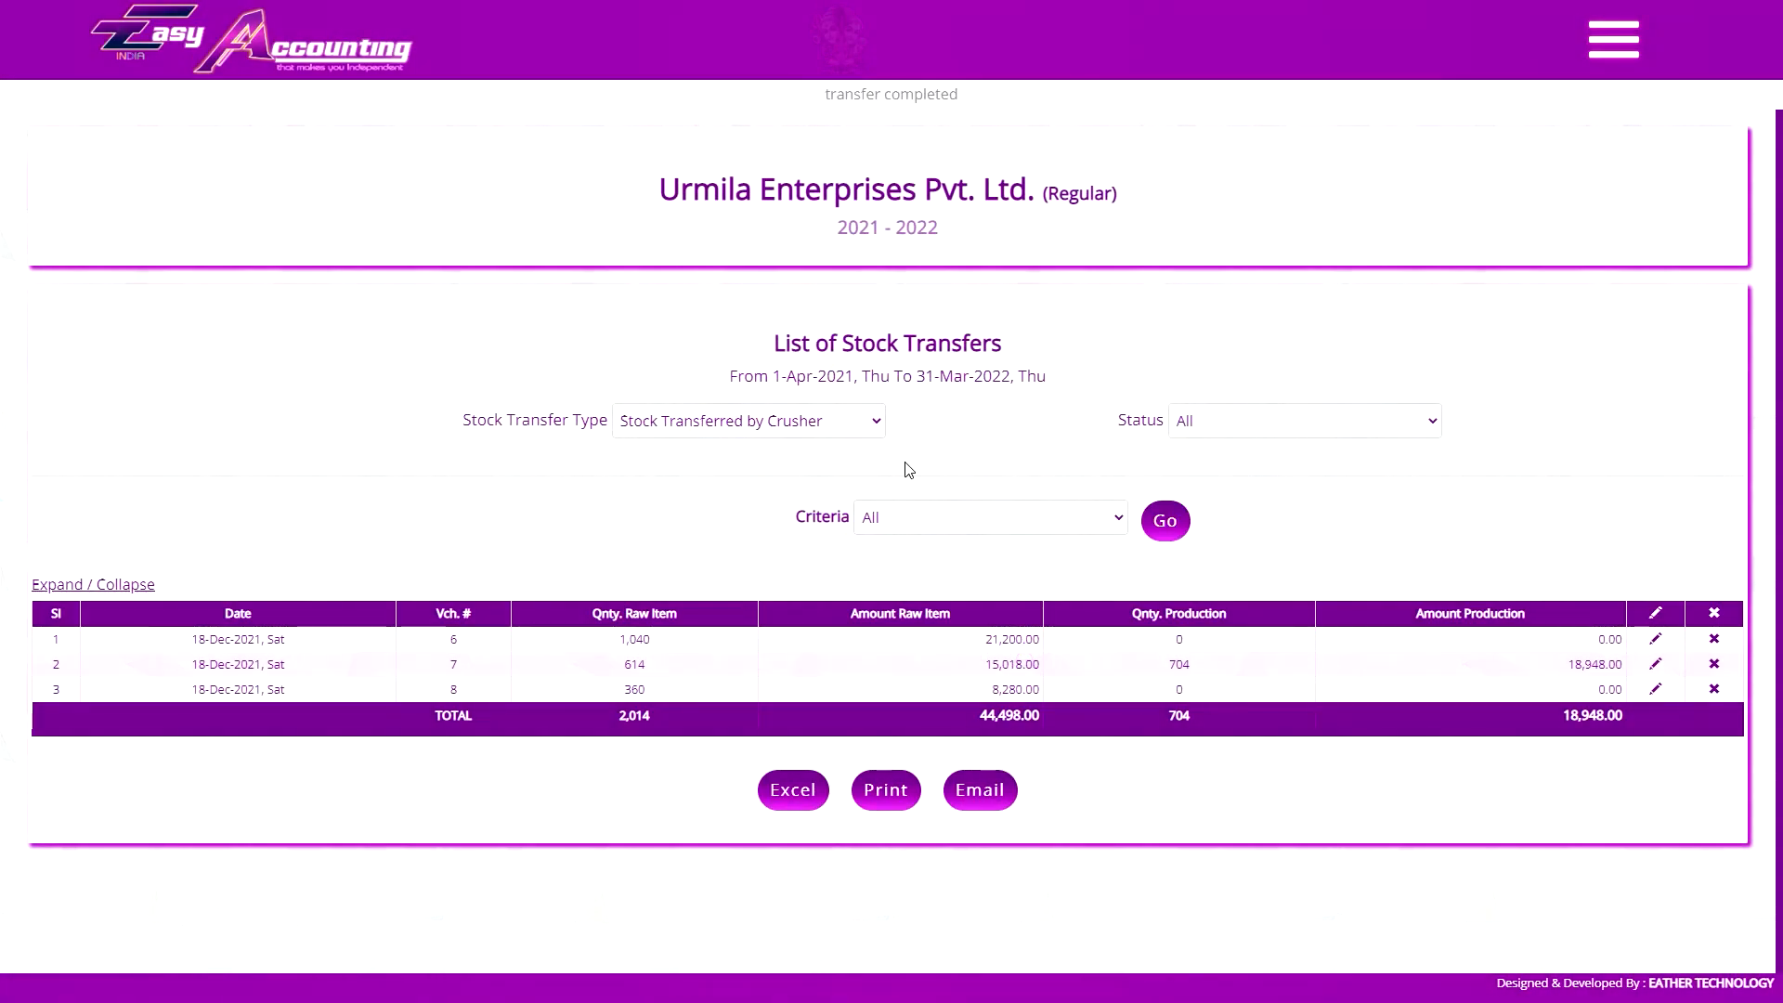
# List the pending transfers by crusher, and open voucher 8 for editing
pyautogui.click(1286, 419)
pyautogui.click(1242, 474)
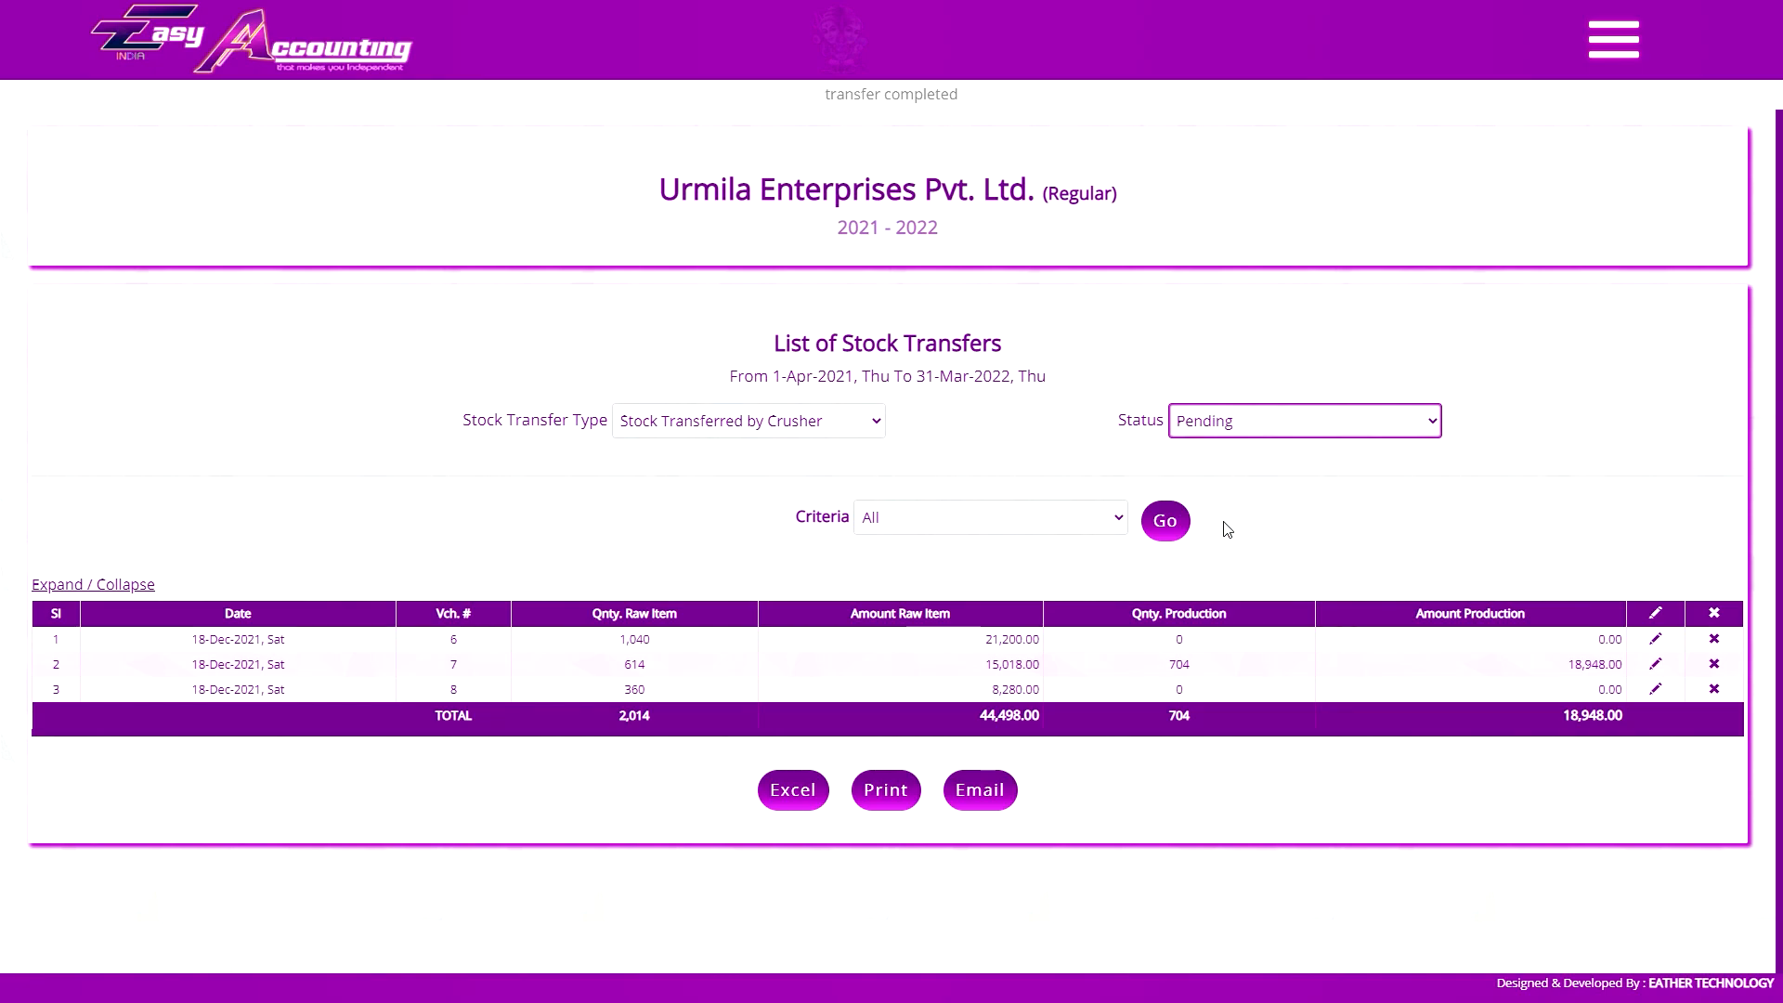
pyautogui.click(1174, 522)
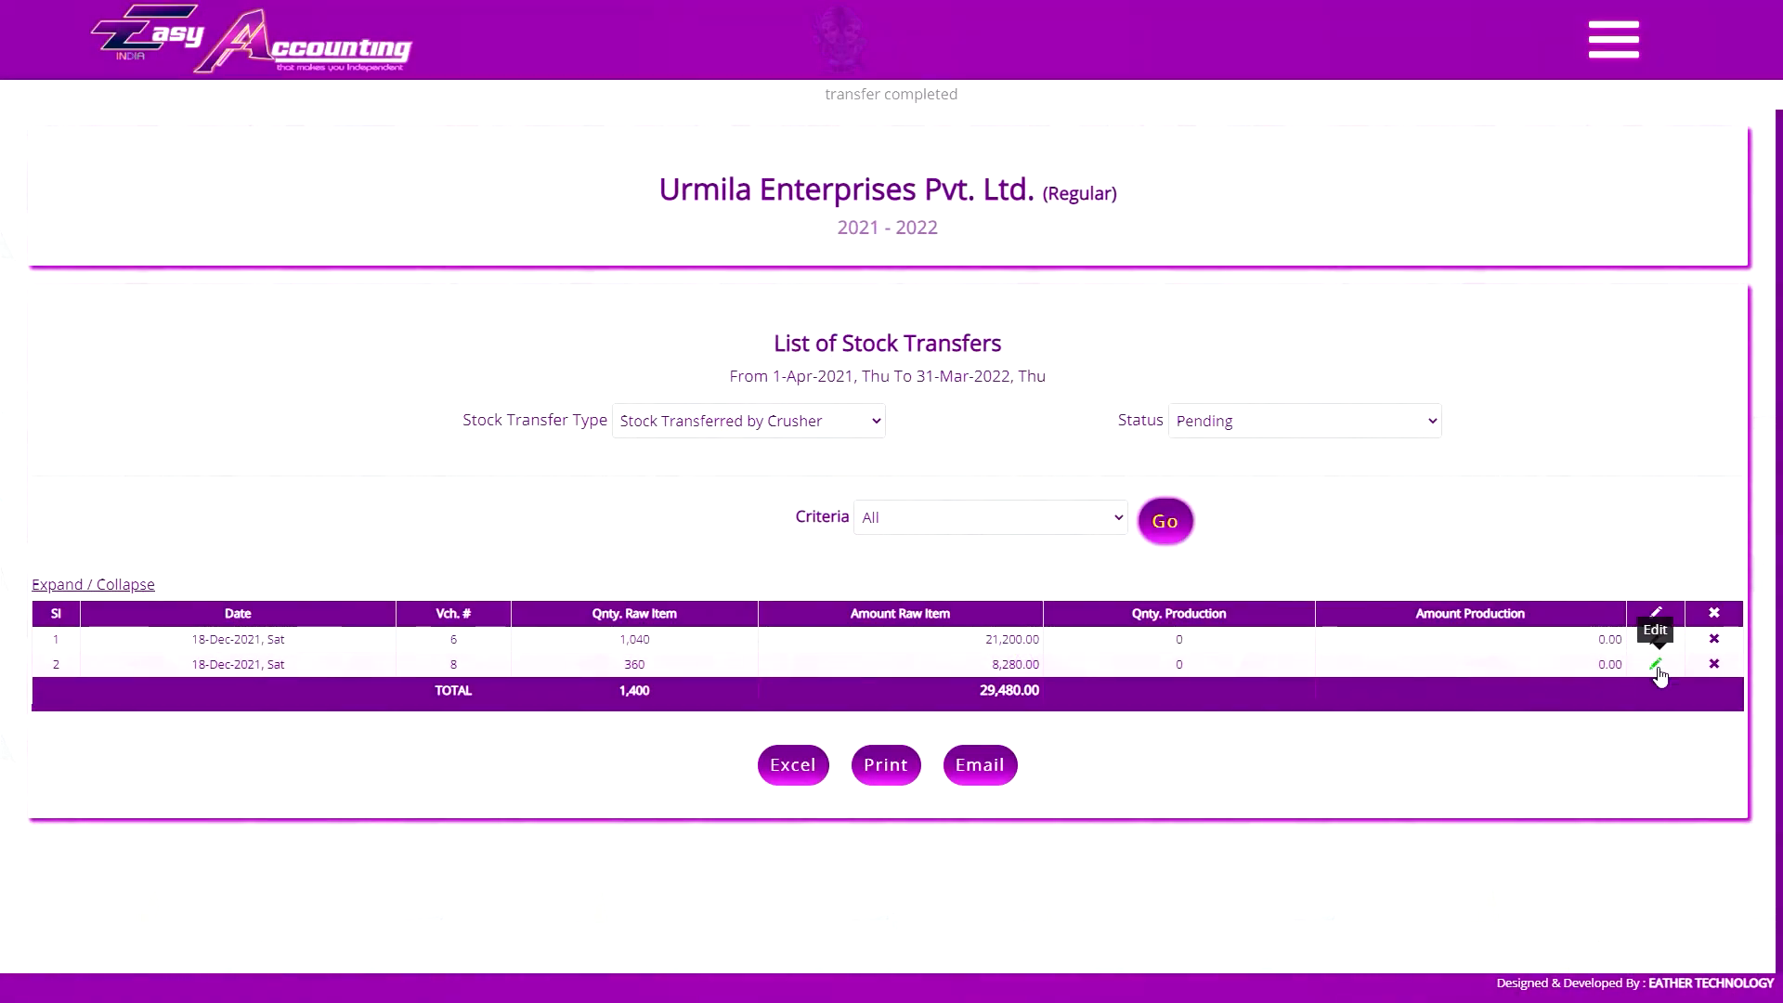
pyautogui.click(1656, 665)
pyautogui.scroll(-5, 840, 585)
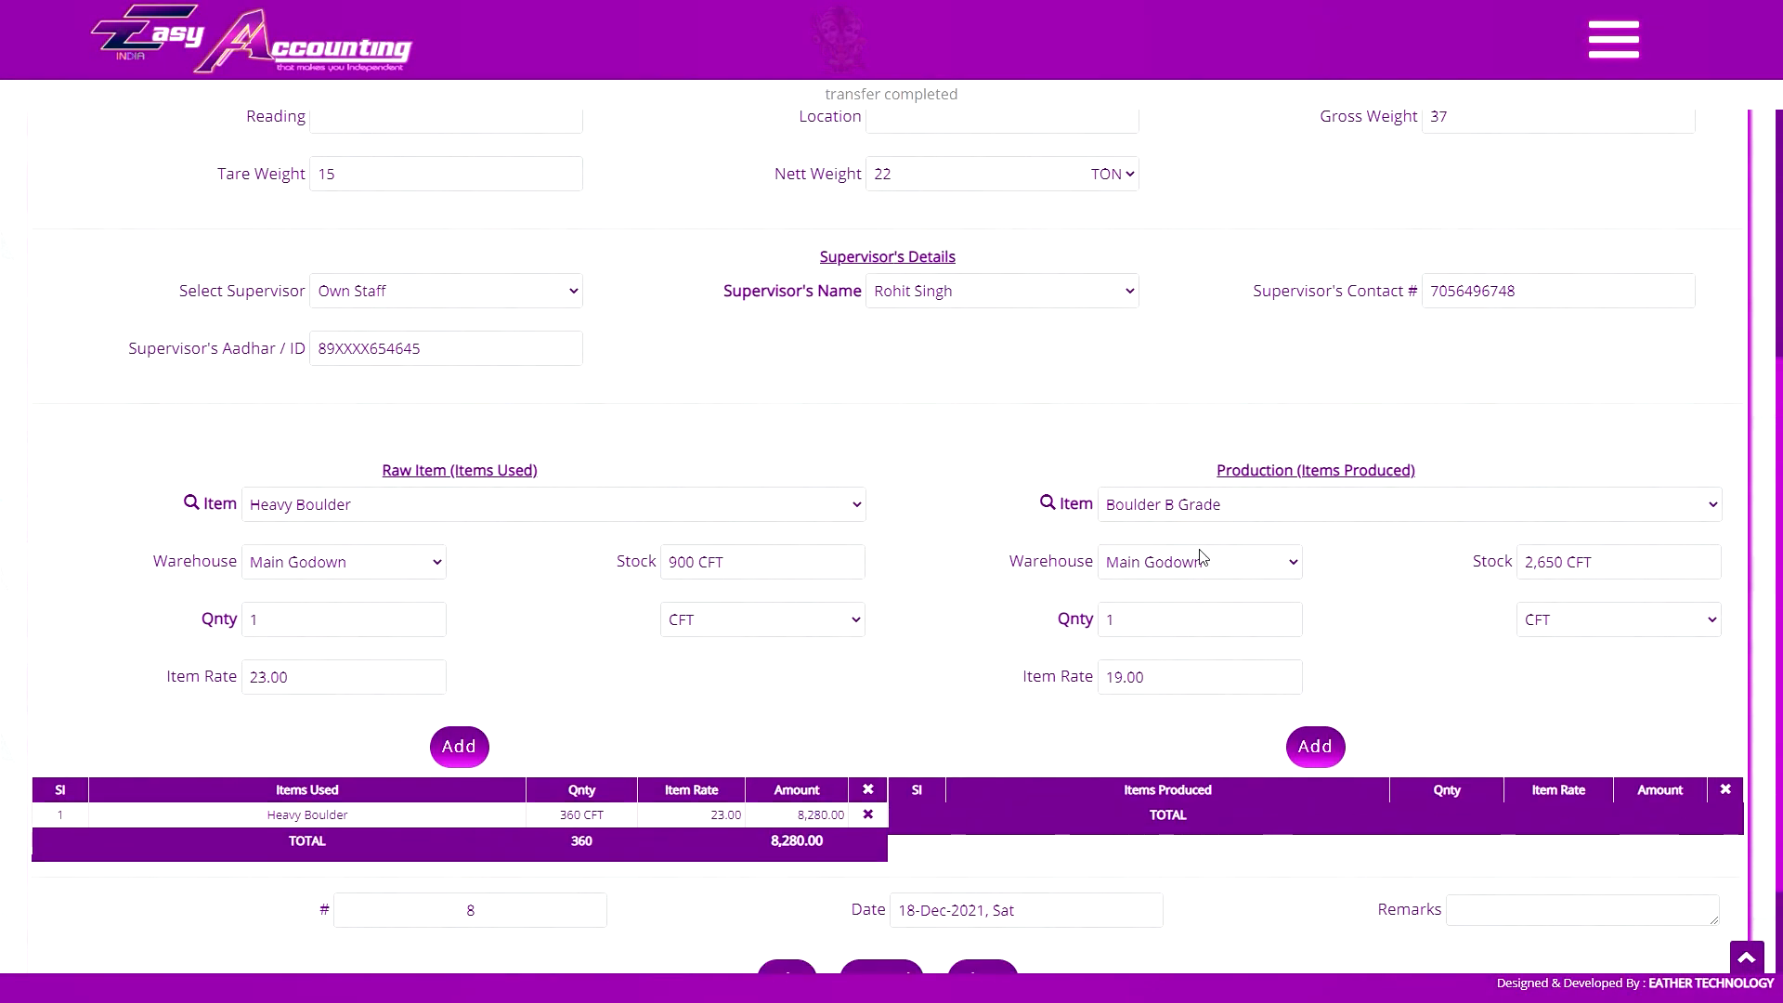
# Add 140 CFT of Aggregate 14 Mm to the items produced in voucher 8
pyautogui.click(1286, 372)
pyautogui.click(1274, 433)
pyautogui.click(1205, 485)
pyautogui.write('140')
pyautogui.click(1315, 613)
# Add 60 CFT of Aggregate 12 Mm to the items produced in voucher 8
pyautogui.click(1228, 371)
pyautogui.click(1203, 416)
pyautogui.click(1153, 483)
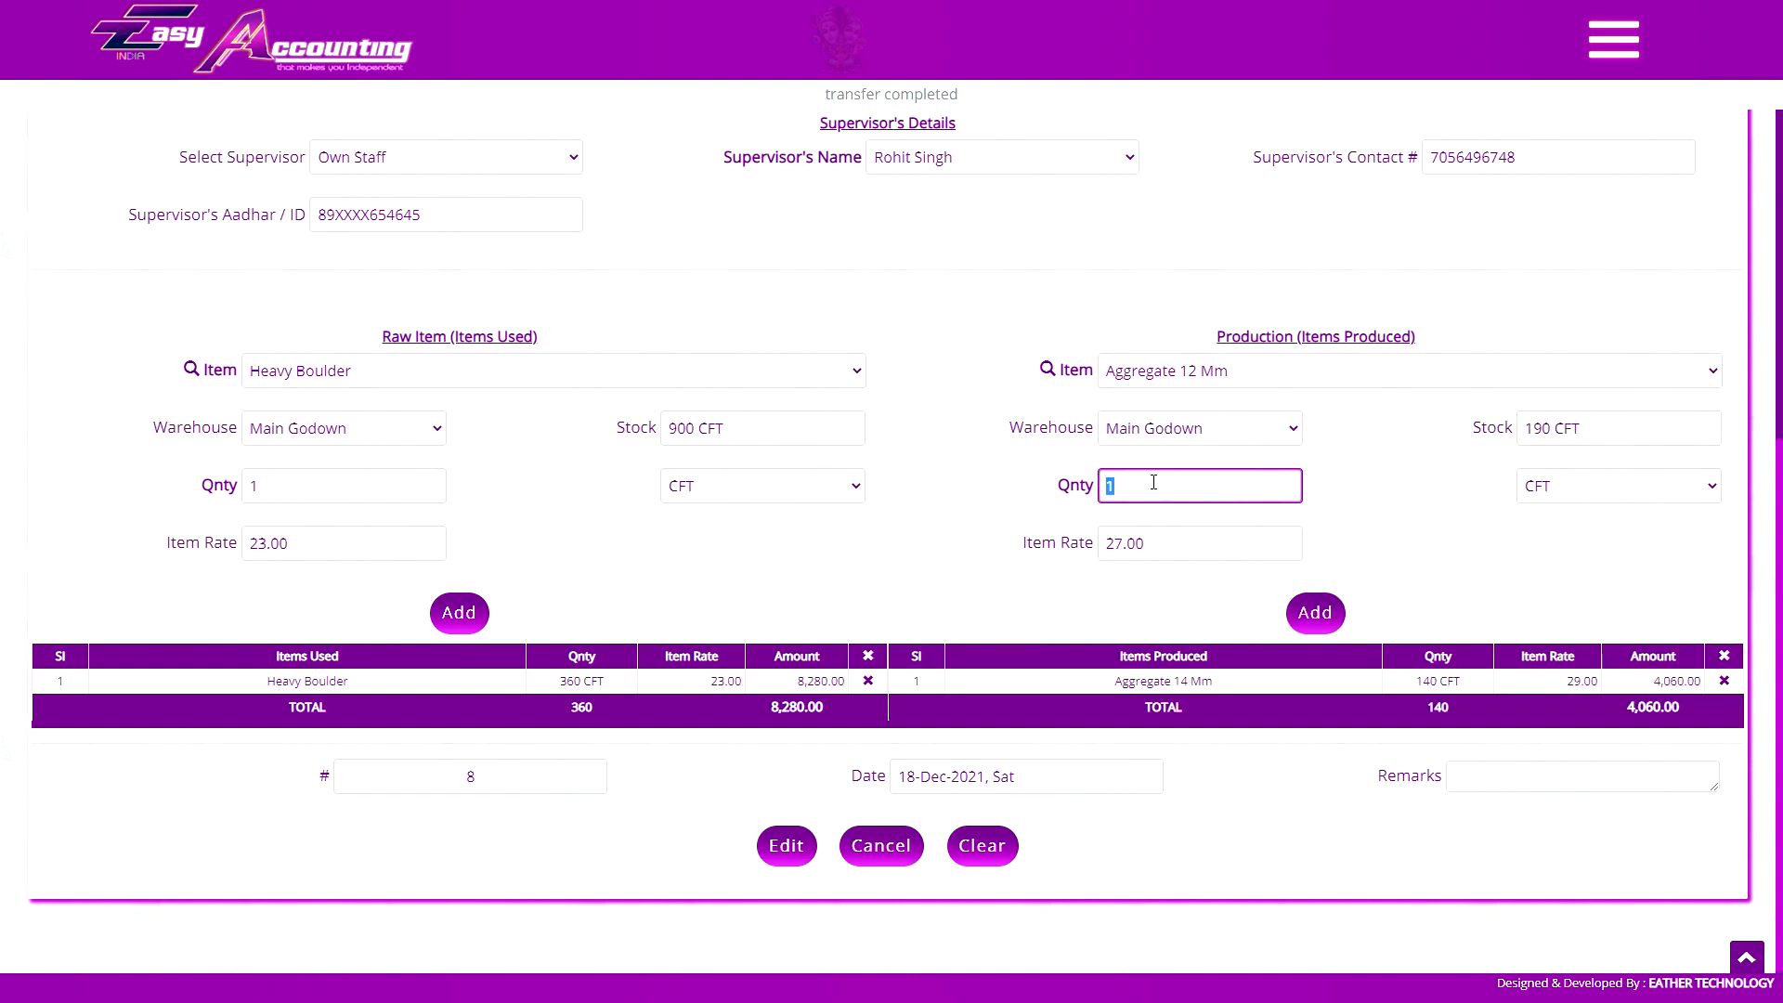
pyautogui.write('60')
pyautogui.press('Tab')
pyautogui.press('Tab')
pyautogui.press('Tab')
pyautogui.press('Return')
# Add 18 CFT of Dust to the items produced in voucher 8
pyautogui.click(1262, 370)
pyautogui.click(1235, 469)
pyautogui.click(1220, 492)
pyautogui.write('18')
pyautogui.press('Tab')
pyautogui.press('Tab')
pyautogui.press('Tab')
pyautogui.press('Return')
# Review the edited stock transfer and save its changes
pyautogui.scroll(1, 1186, 500)
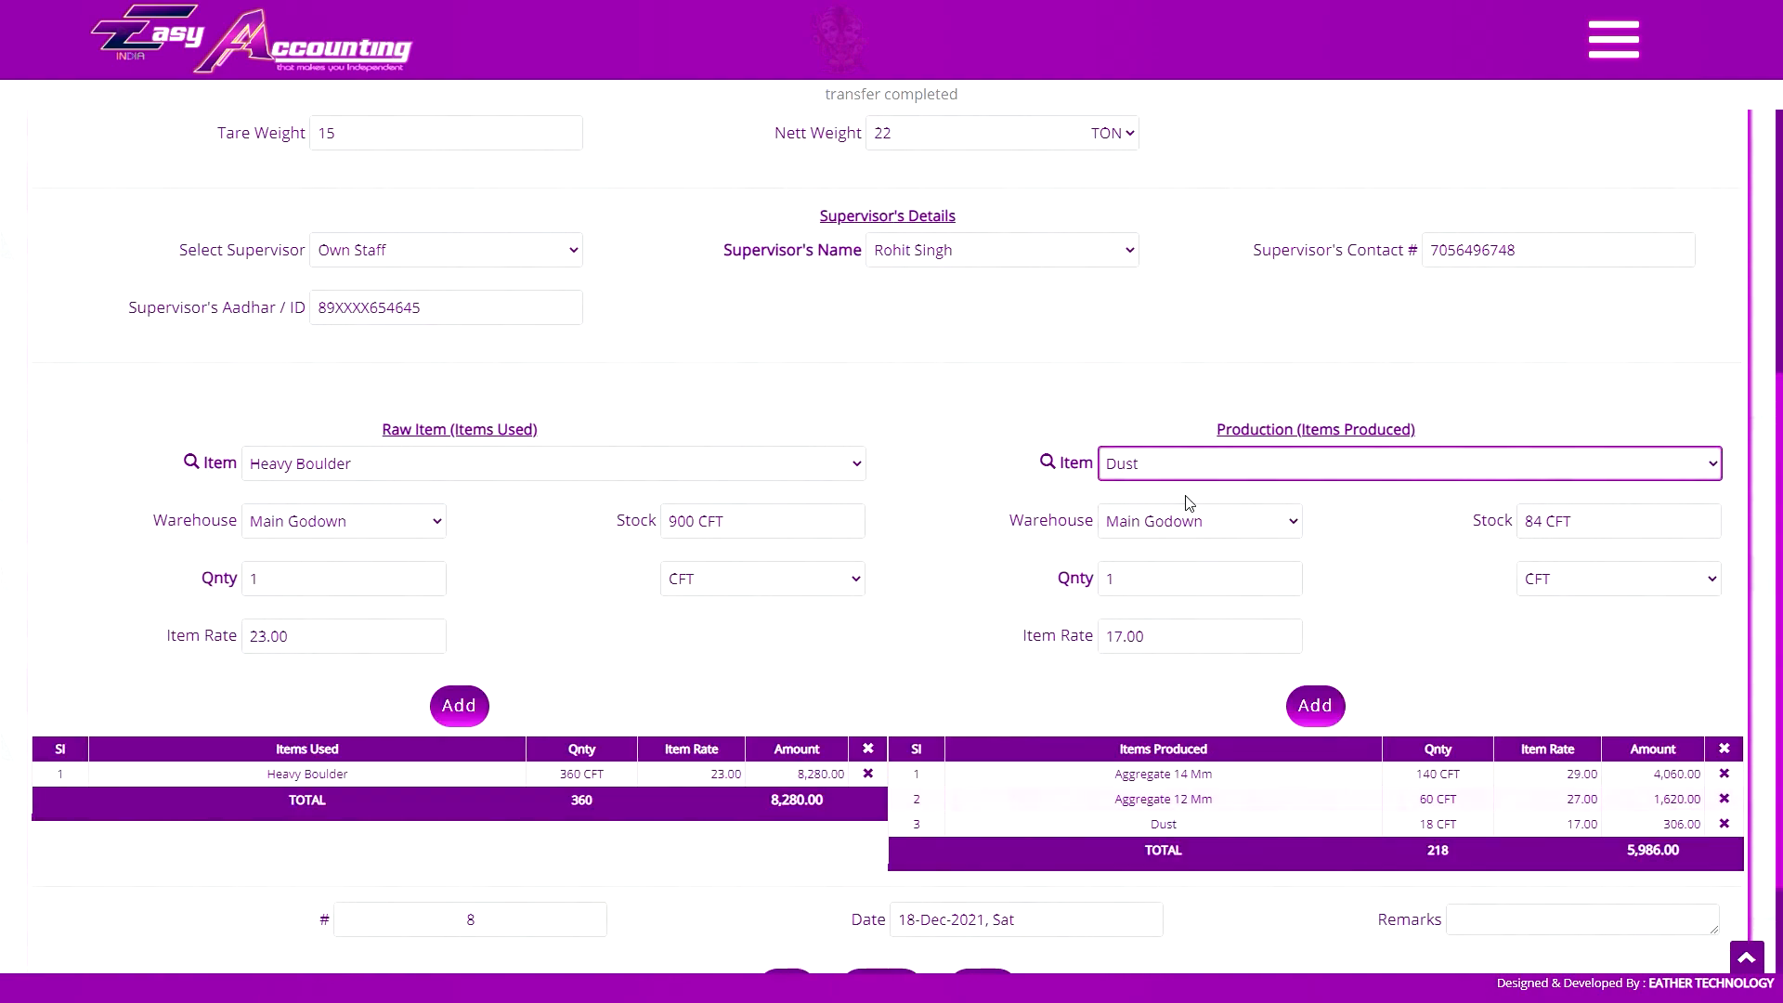
pyautogui.scroll(4, 1189, 503)
pyautogui.scroll(-6, 909, 400)
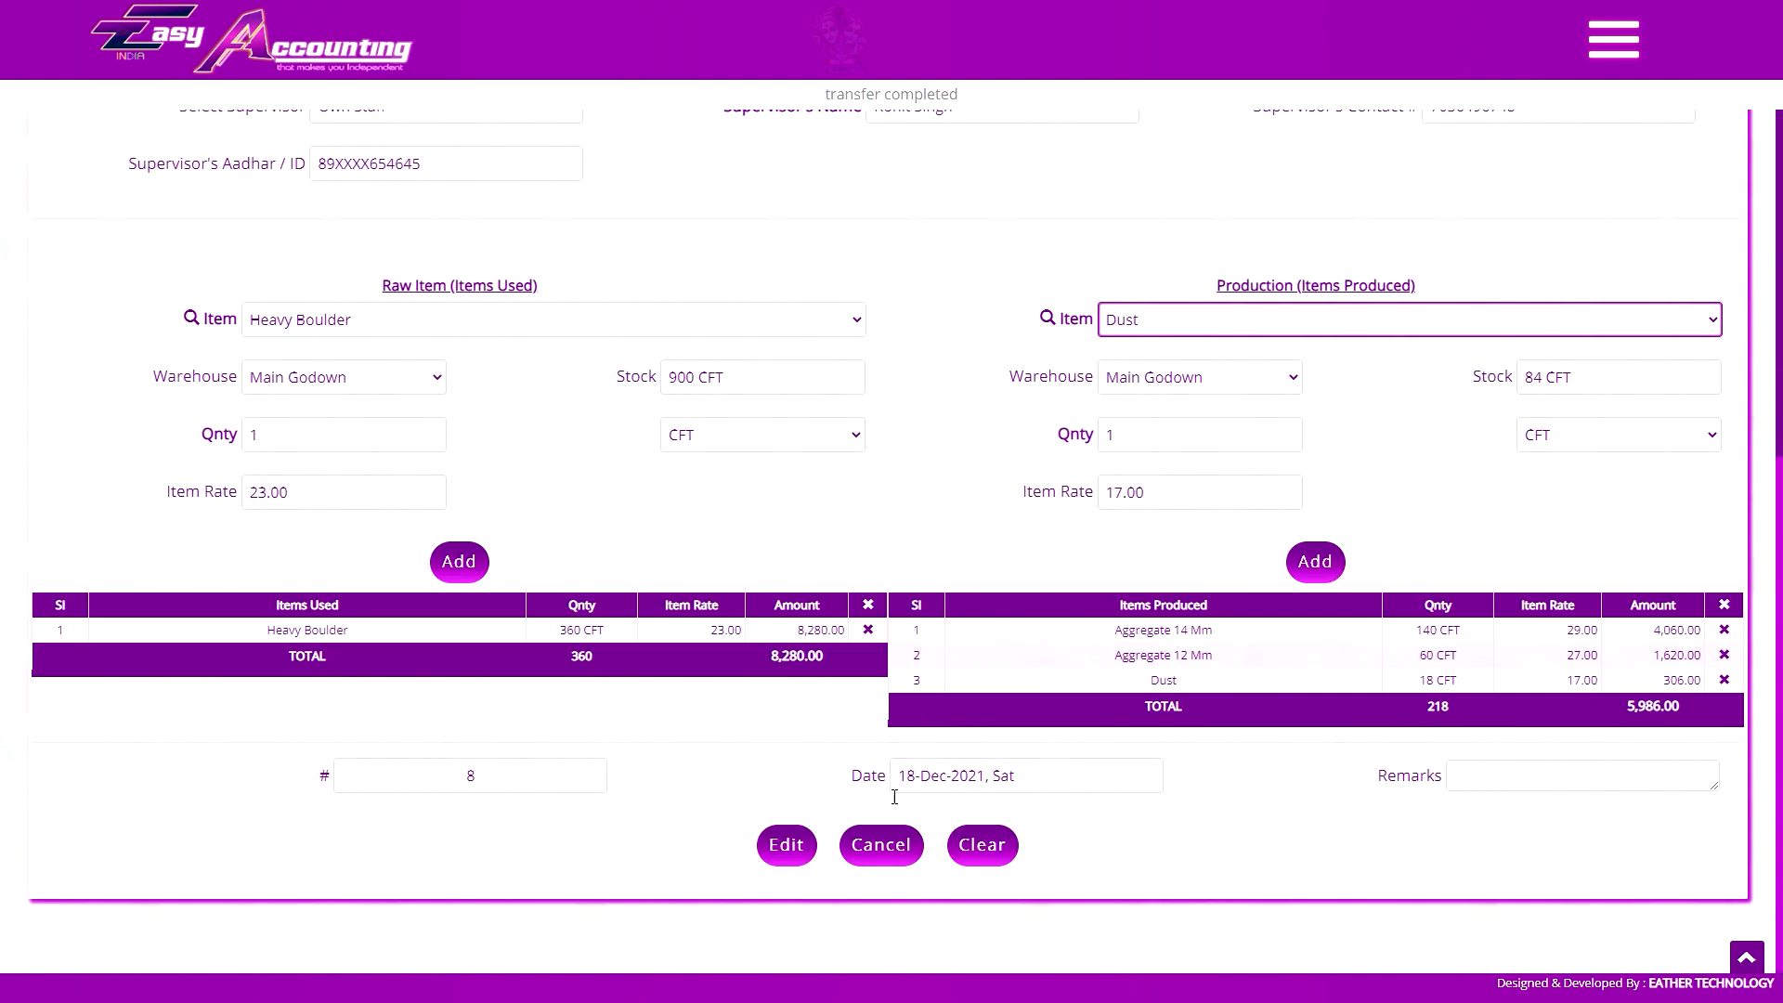
pyautogui.click(784, 847)
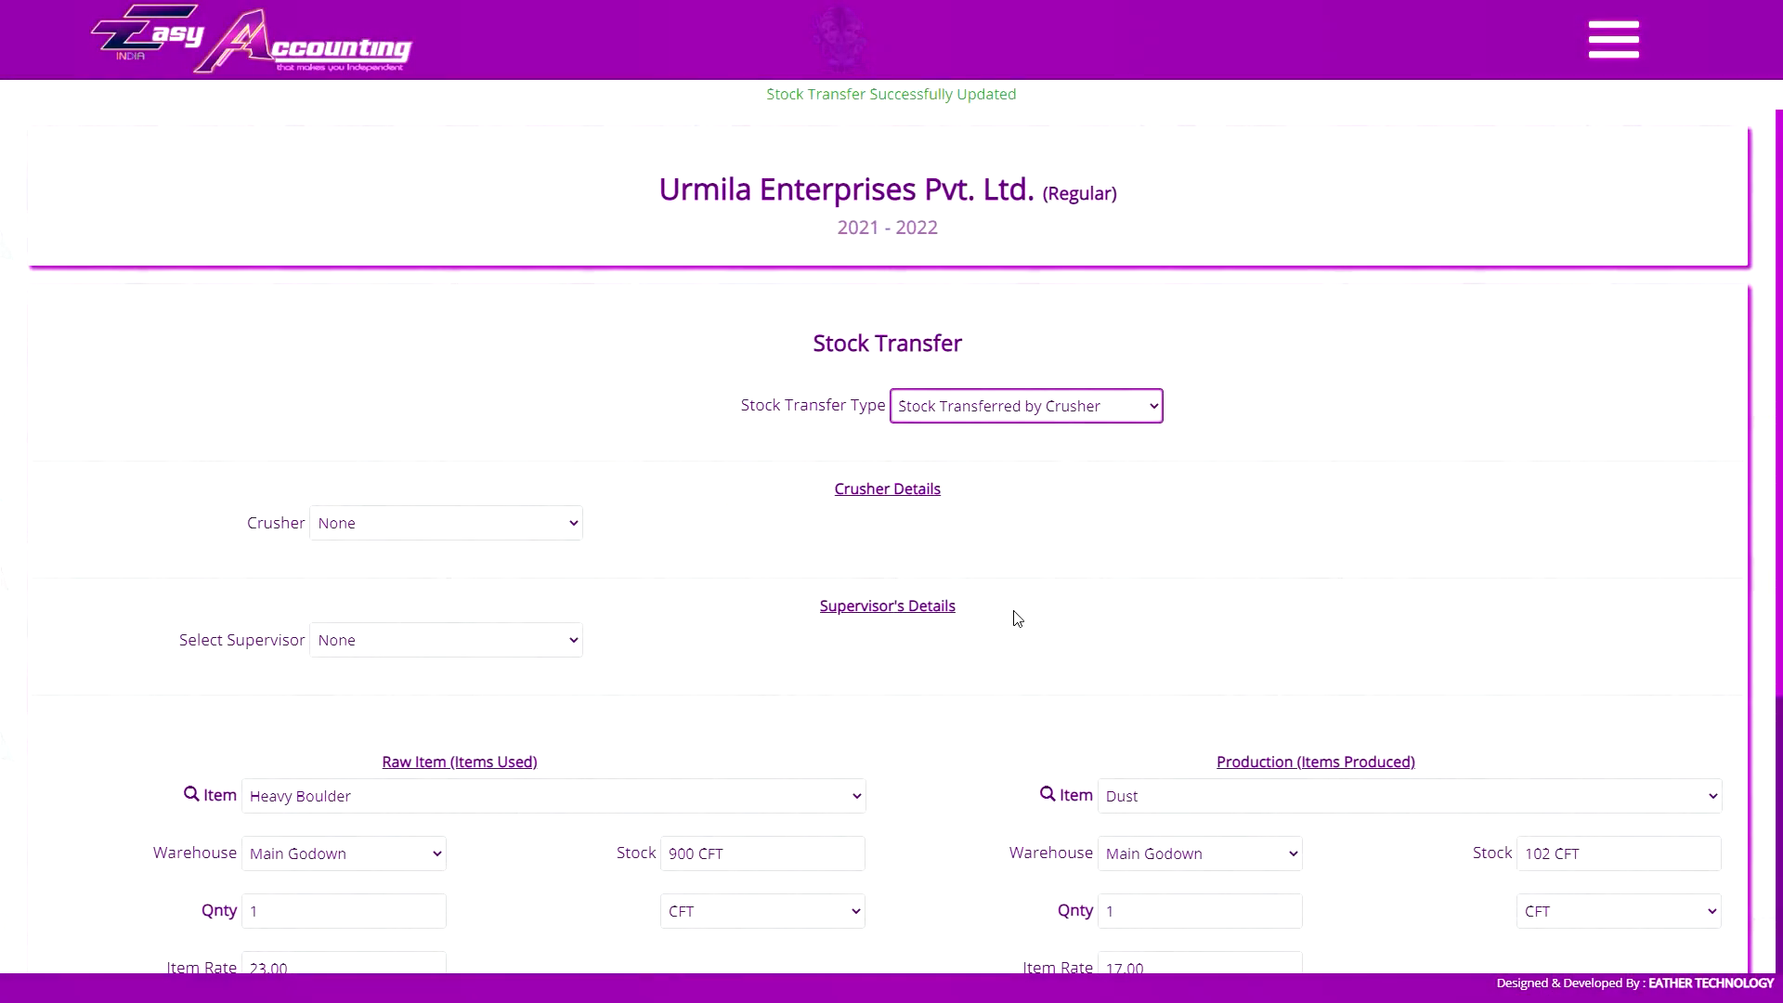
pyautogui.scroll(-1, 1047, 575)
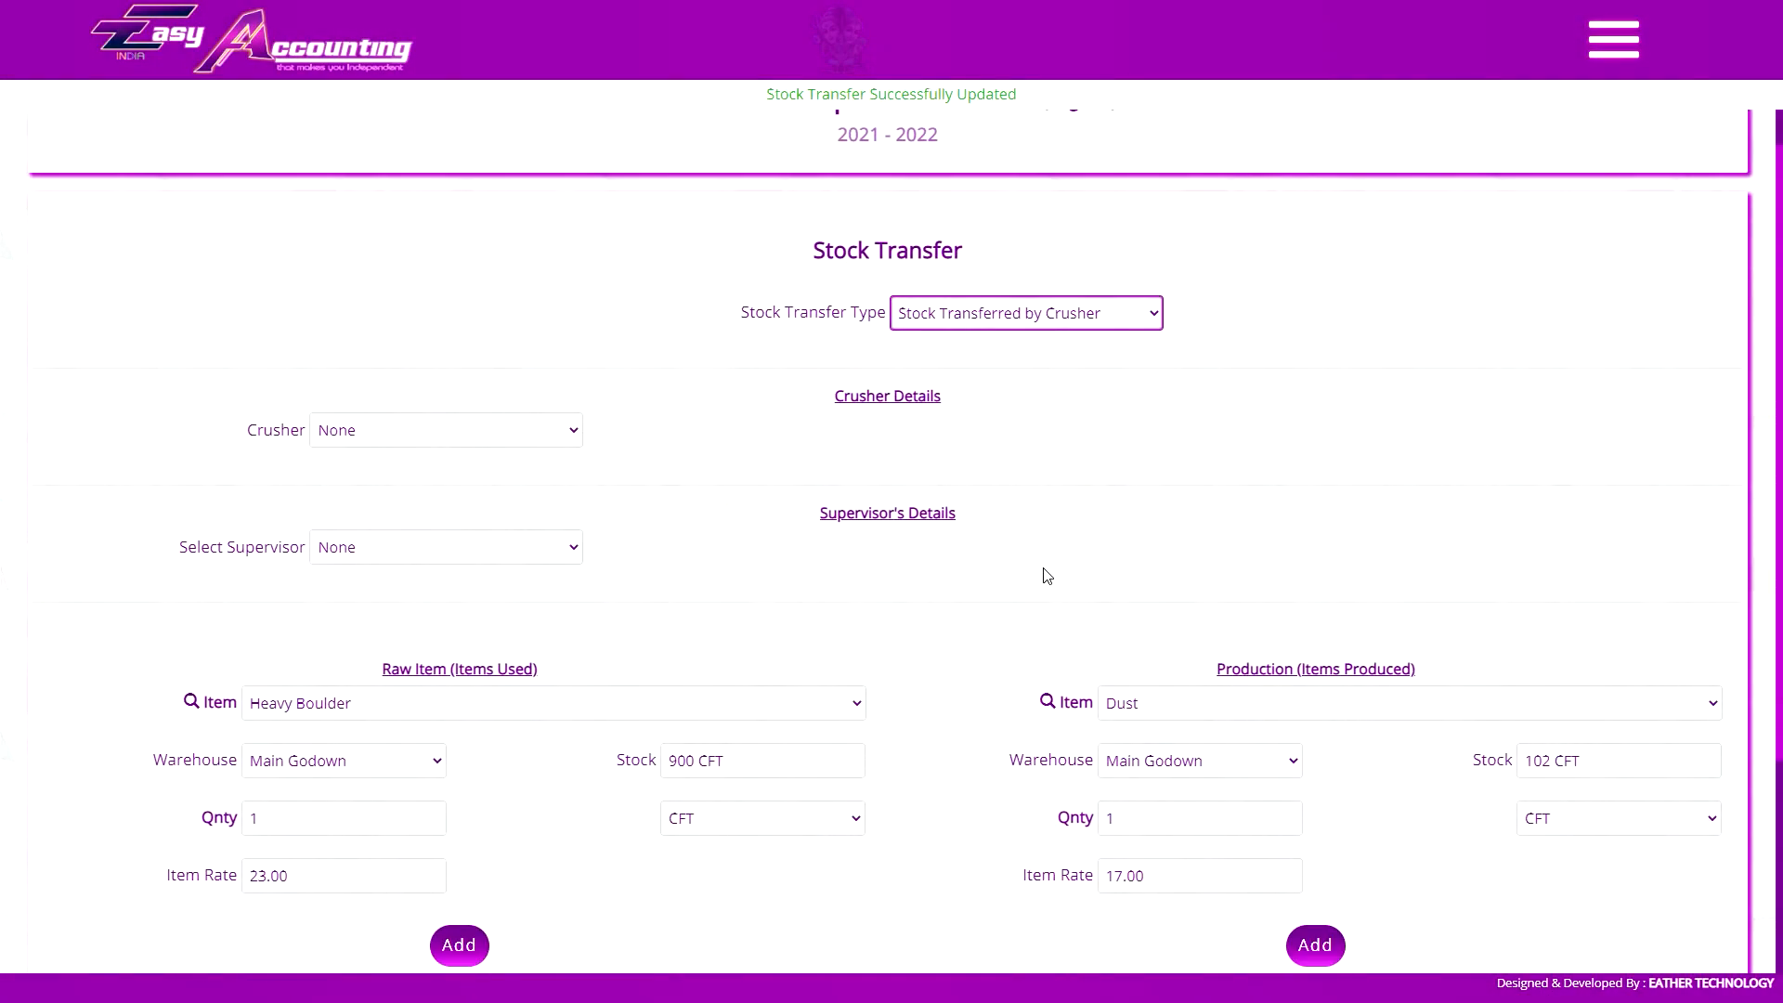
# List the completed transfers by crusher again, and view the updated voucher 8
pyautogui.click(1300, 382)
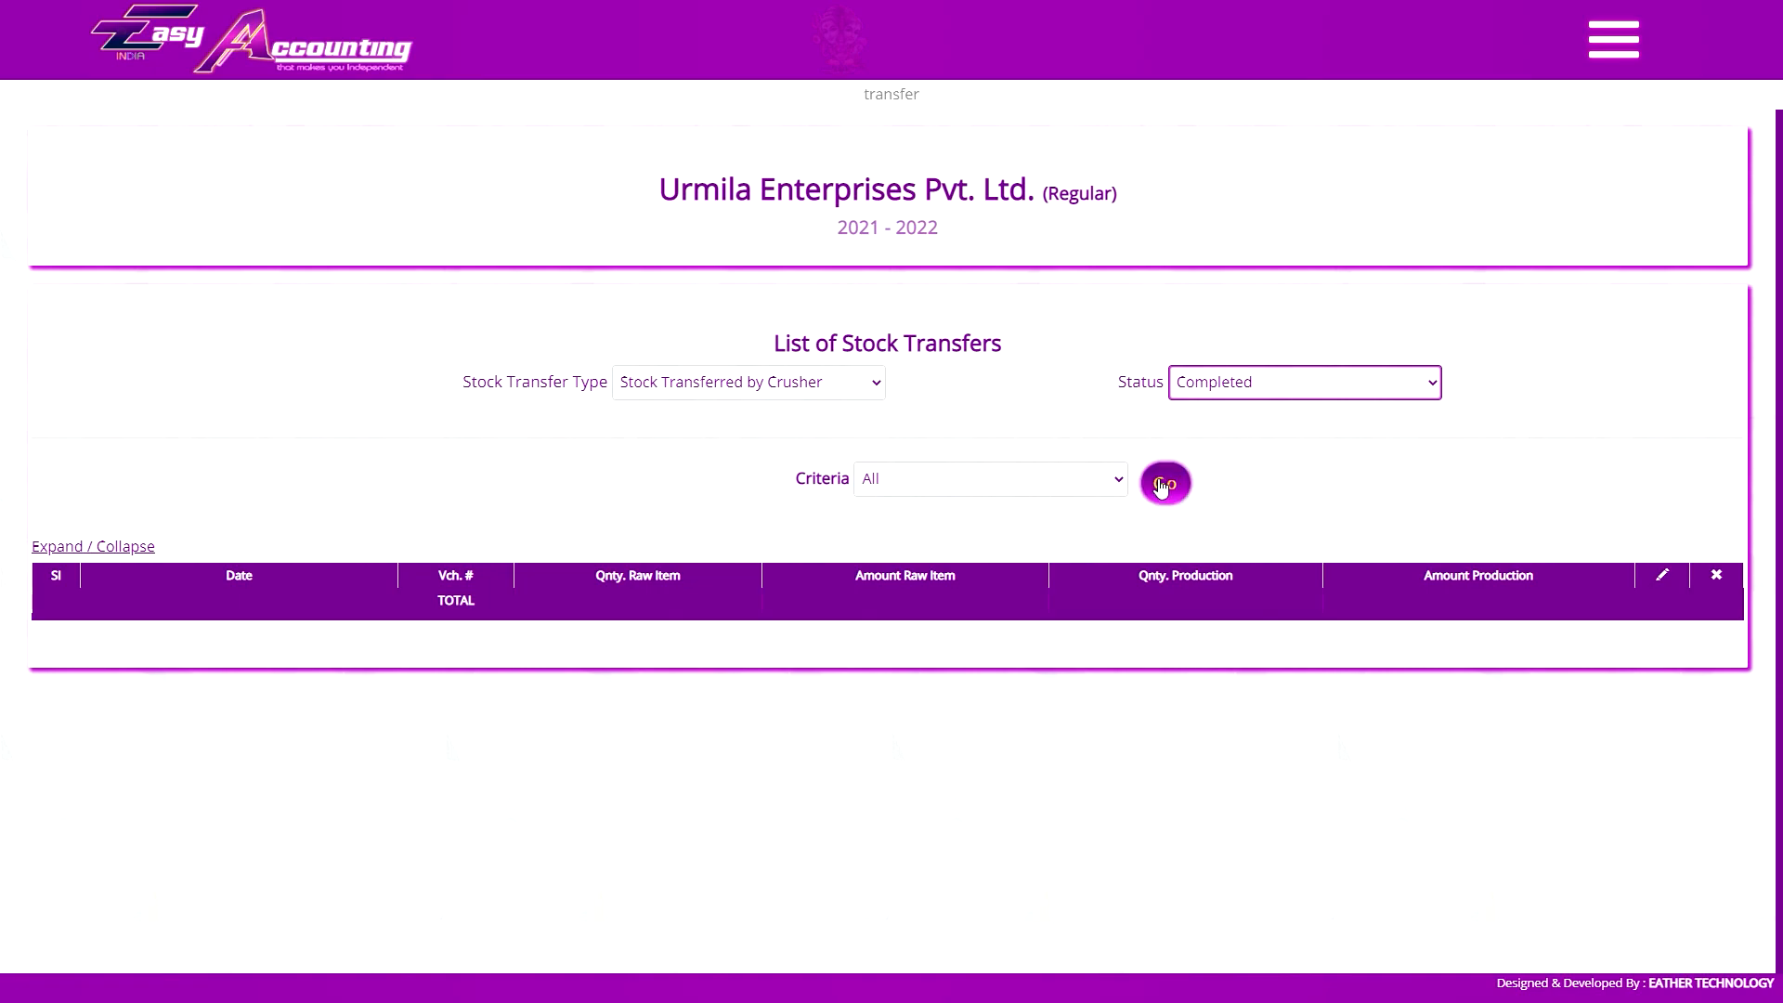
pyautogui.click(1163, 484)
pyautogui.click(453, 667)
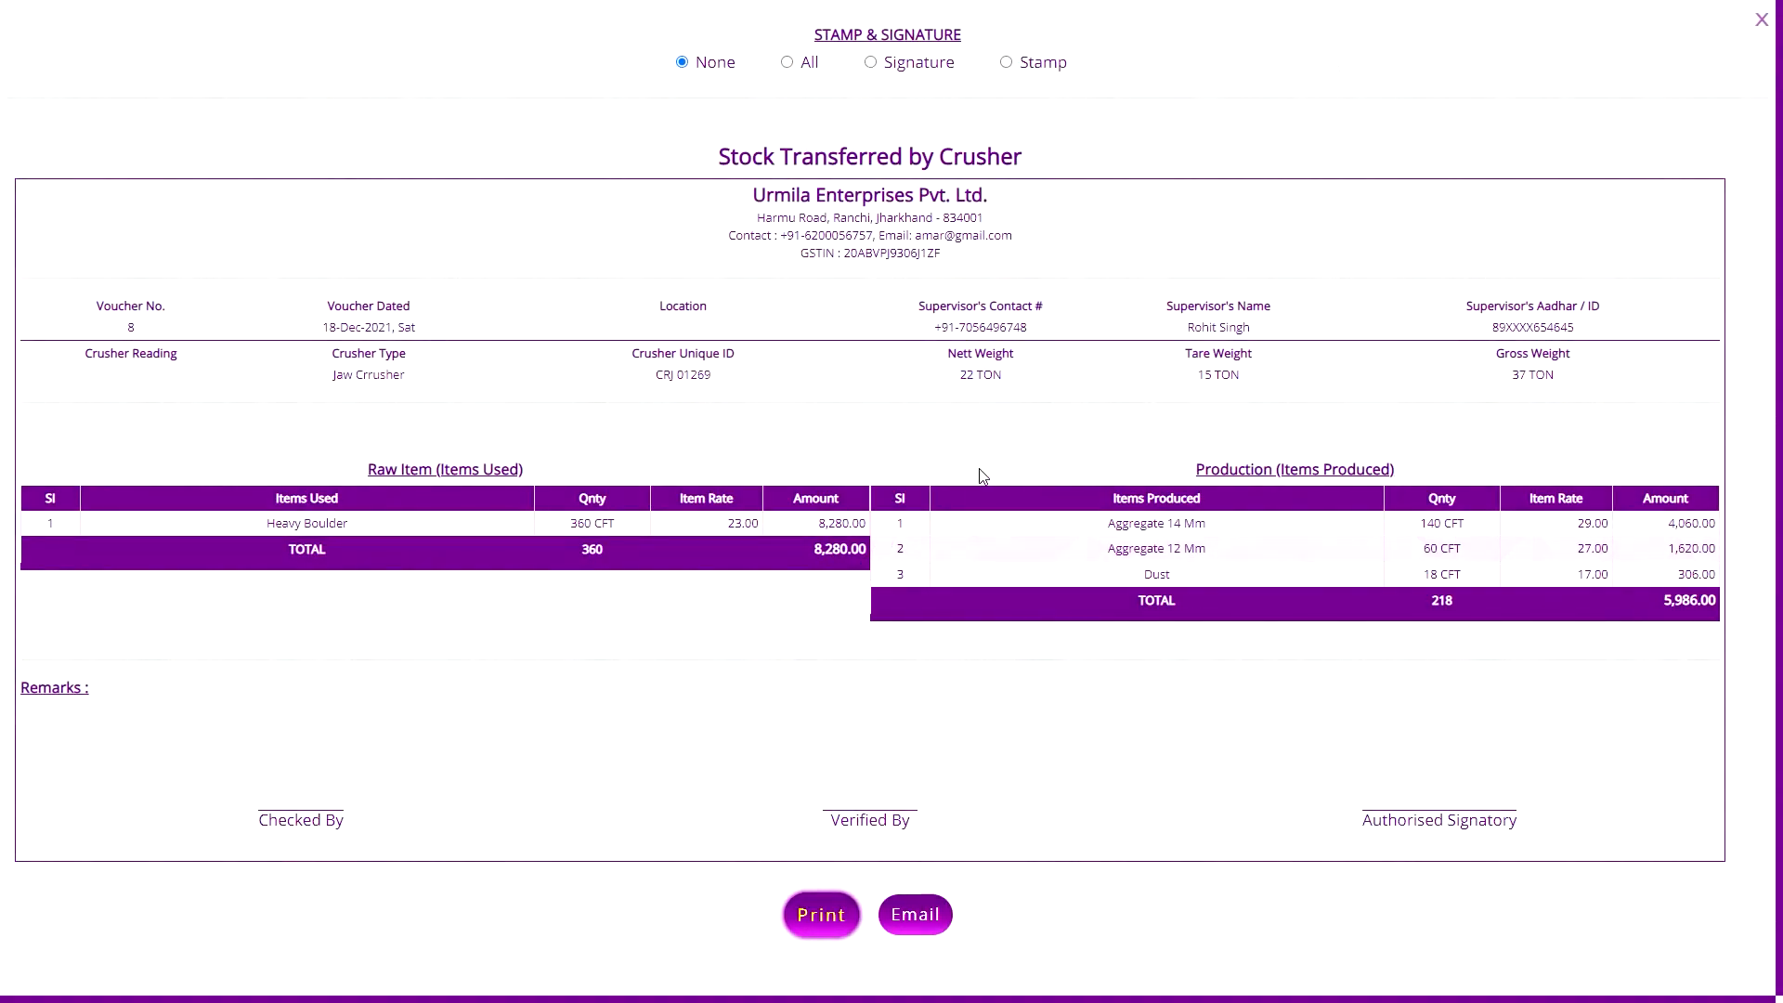
pyautogui.click(1760, 22)
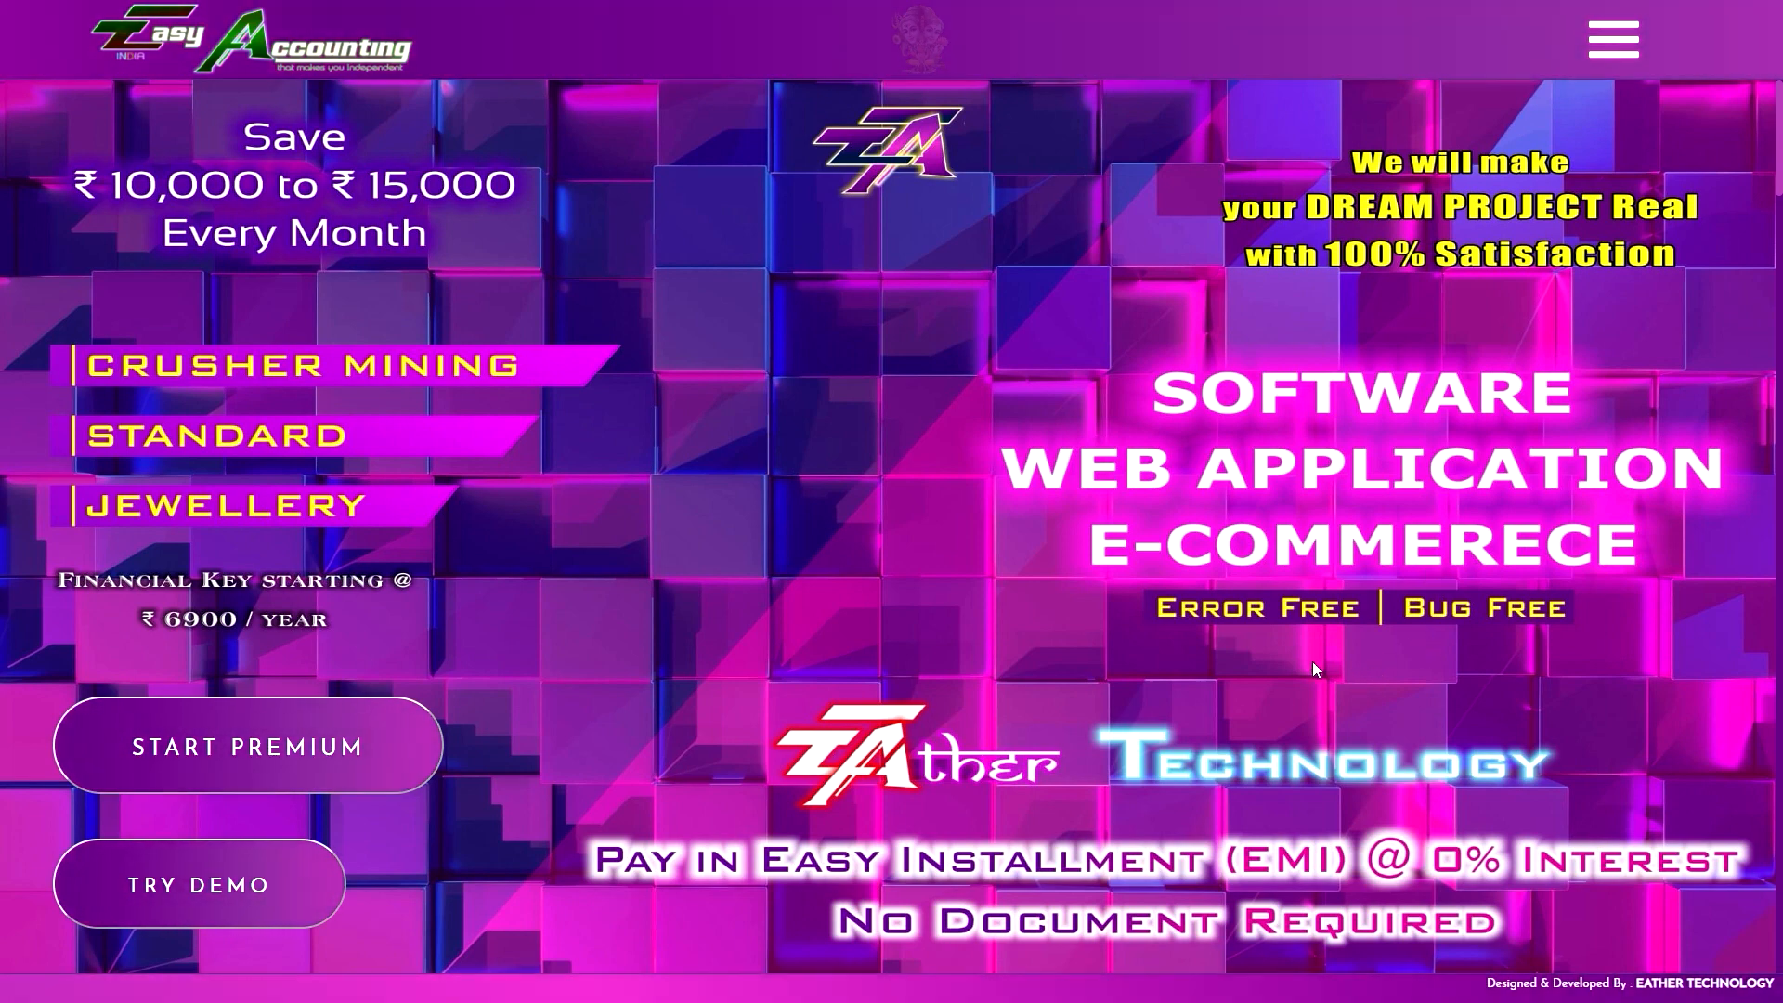
# Open the Payment & EMI Info page of the Easy Accounting website and look through its payment details and EMI plans
pyautogui.click(1607, 49)
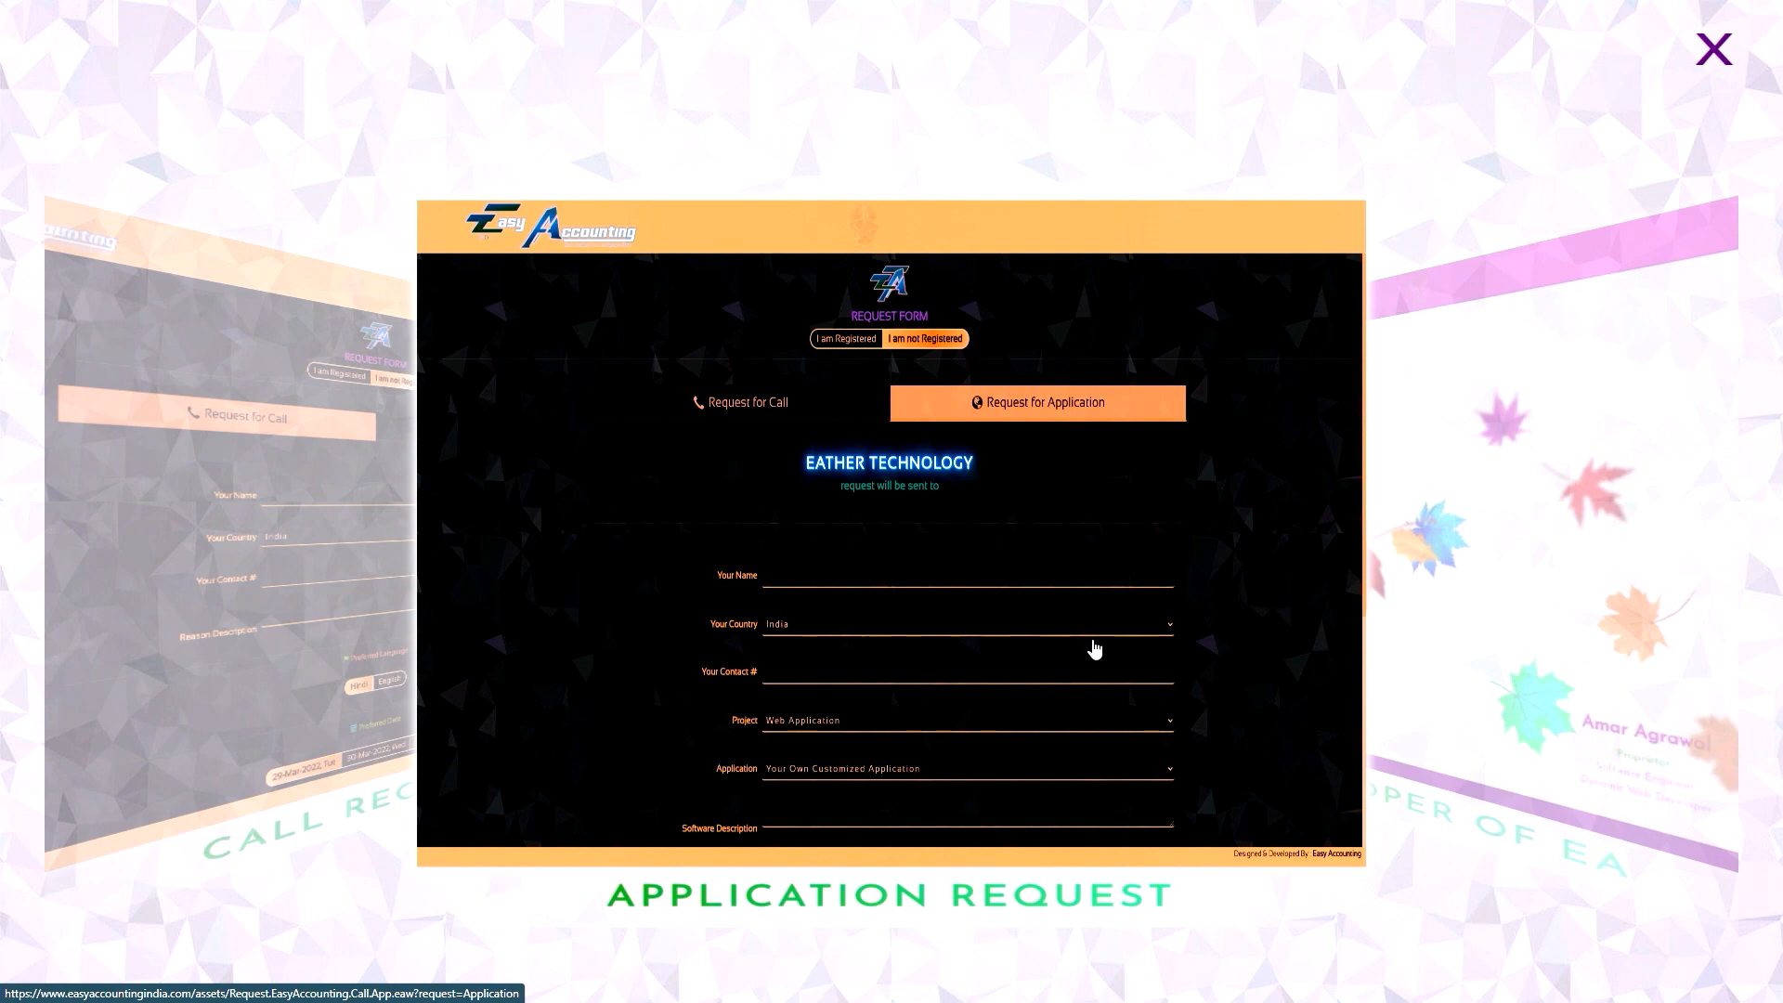
pyautogui.click(1730, 562)
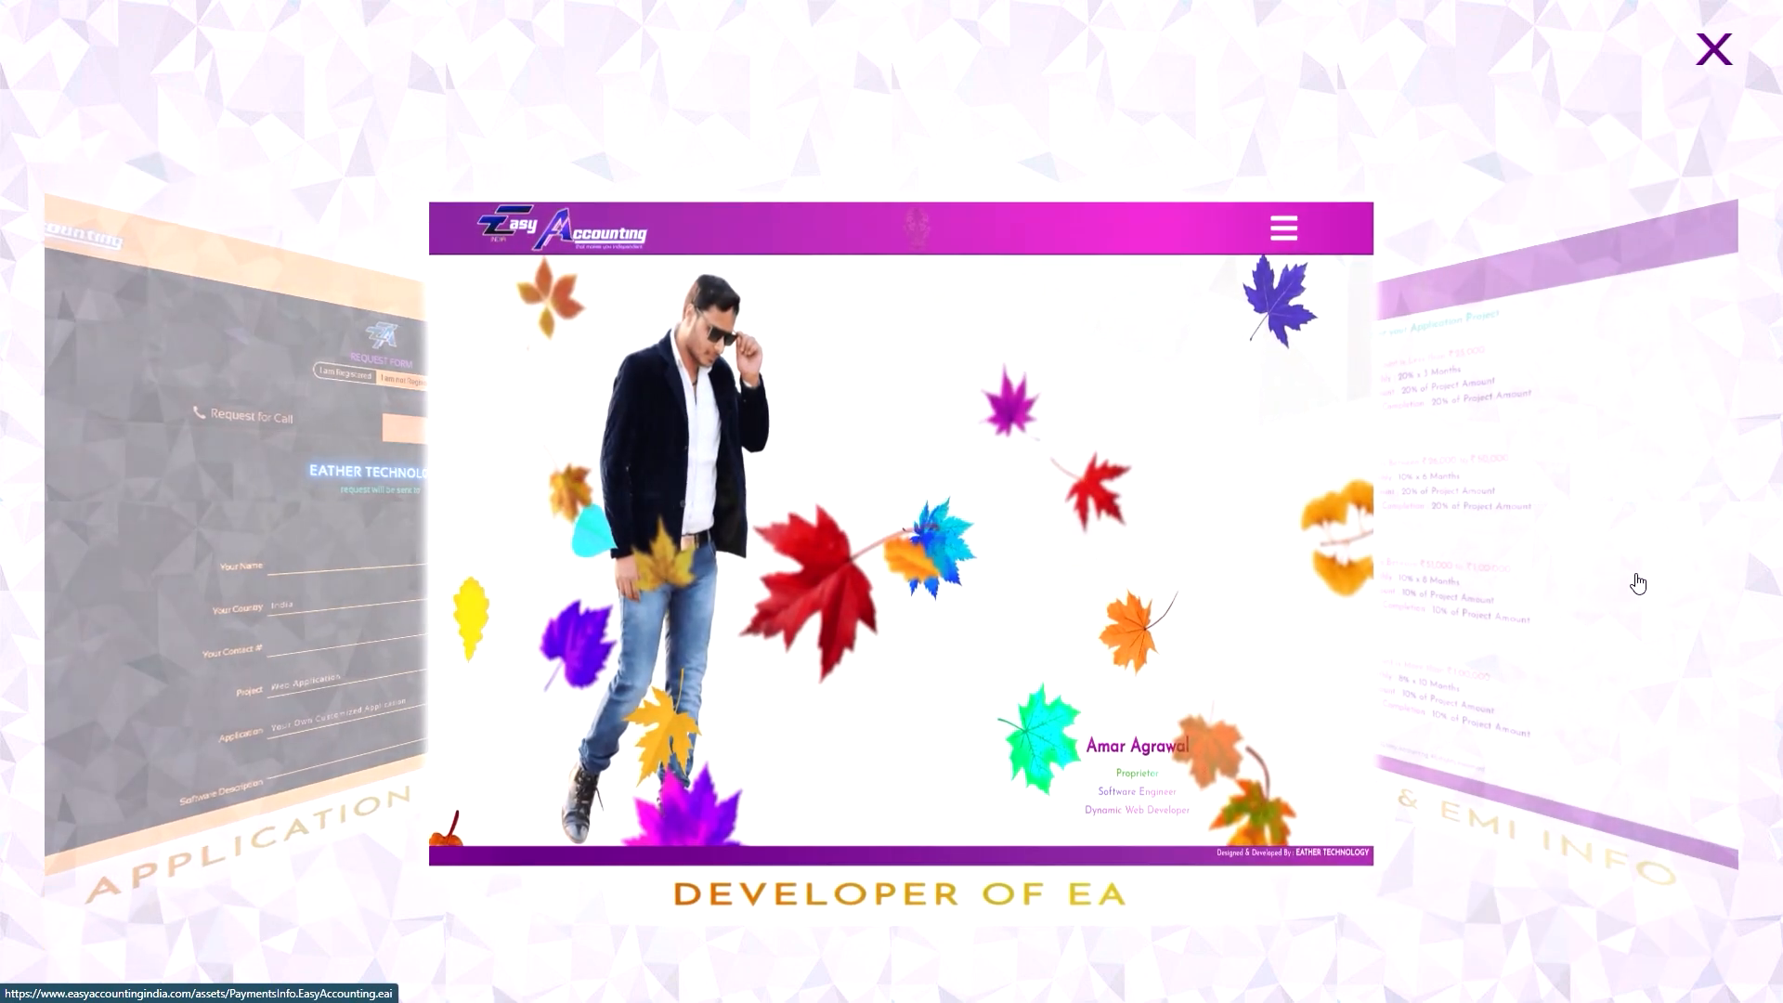
pyautogui.click(1638, 583)
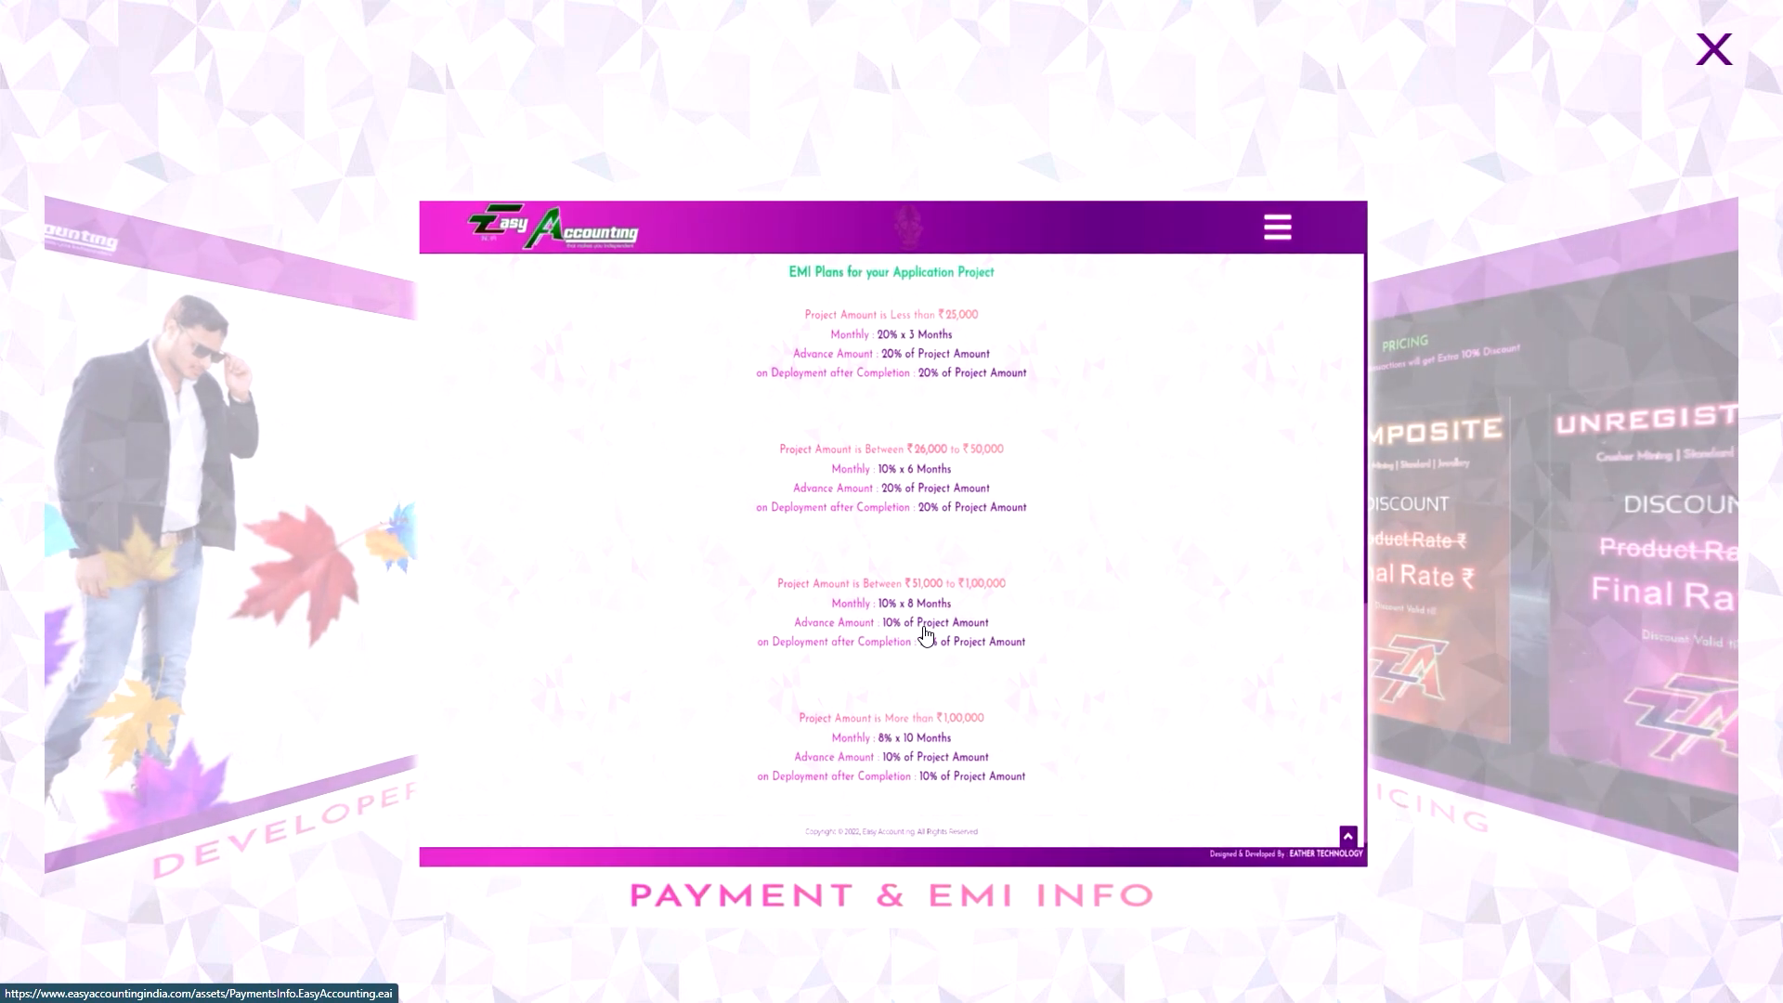
pyautogui.click(926, 635)
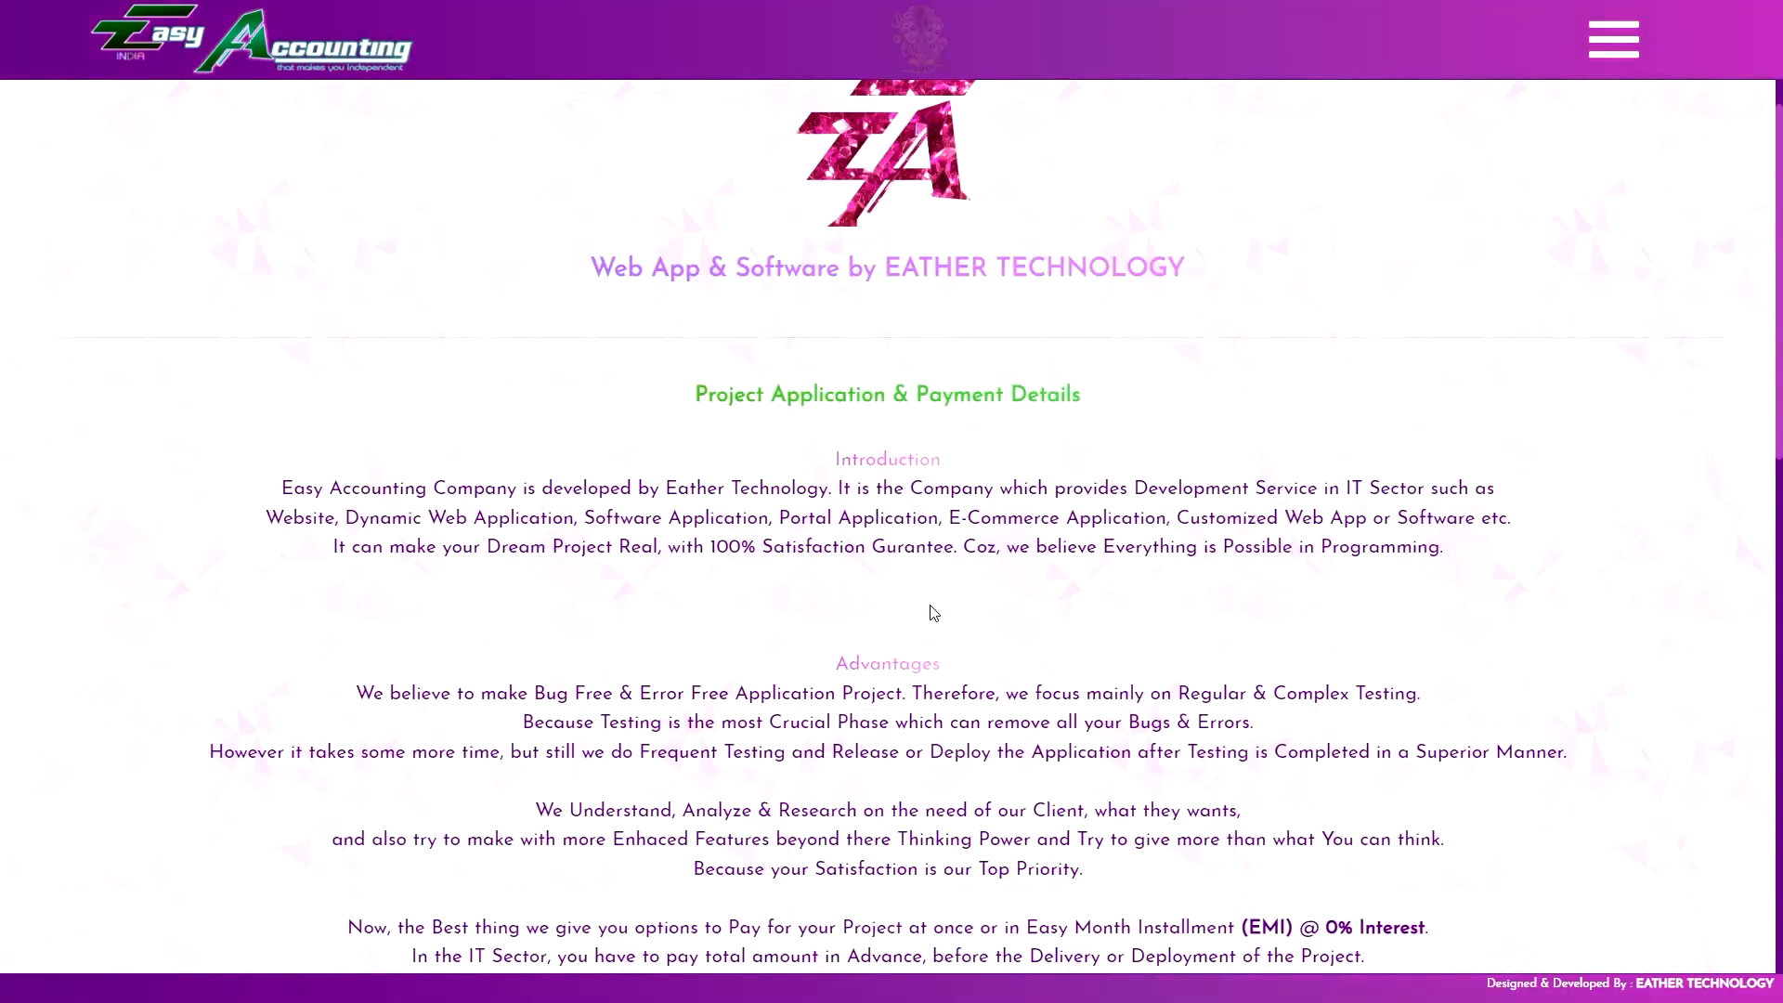
pyautogui.scroll(-10, 929, 613)
pyautogui.scroll(-3, 931, 608)
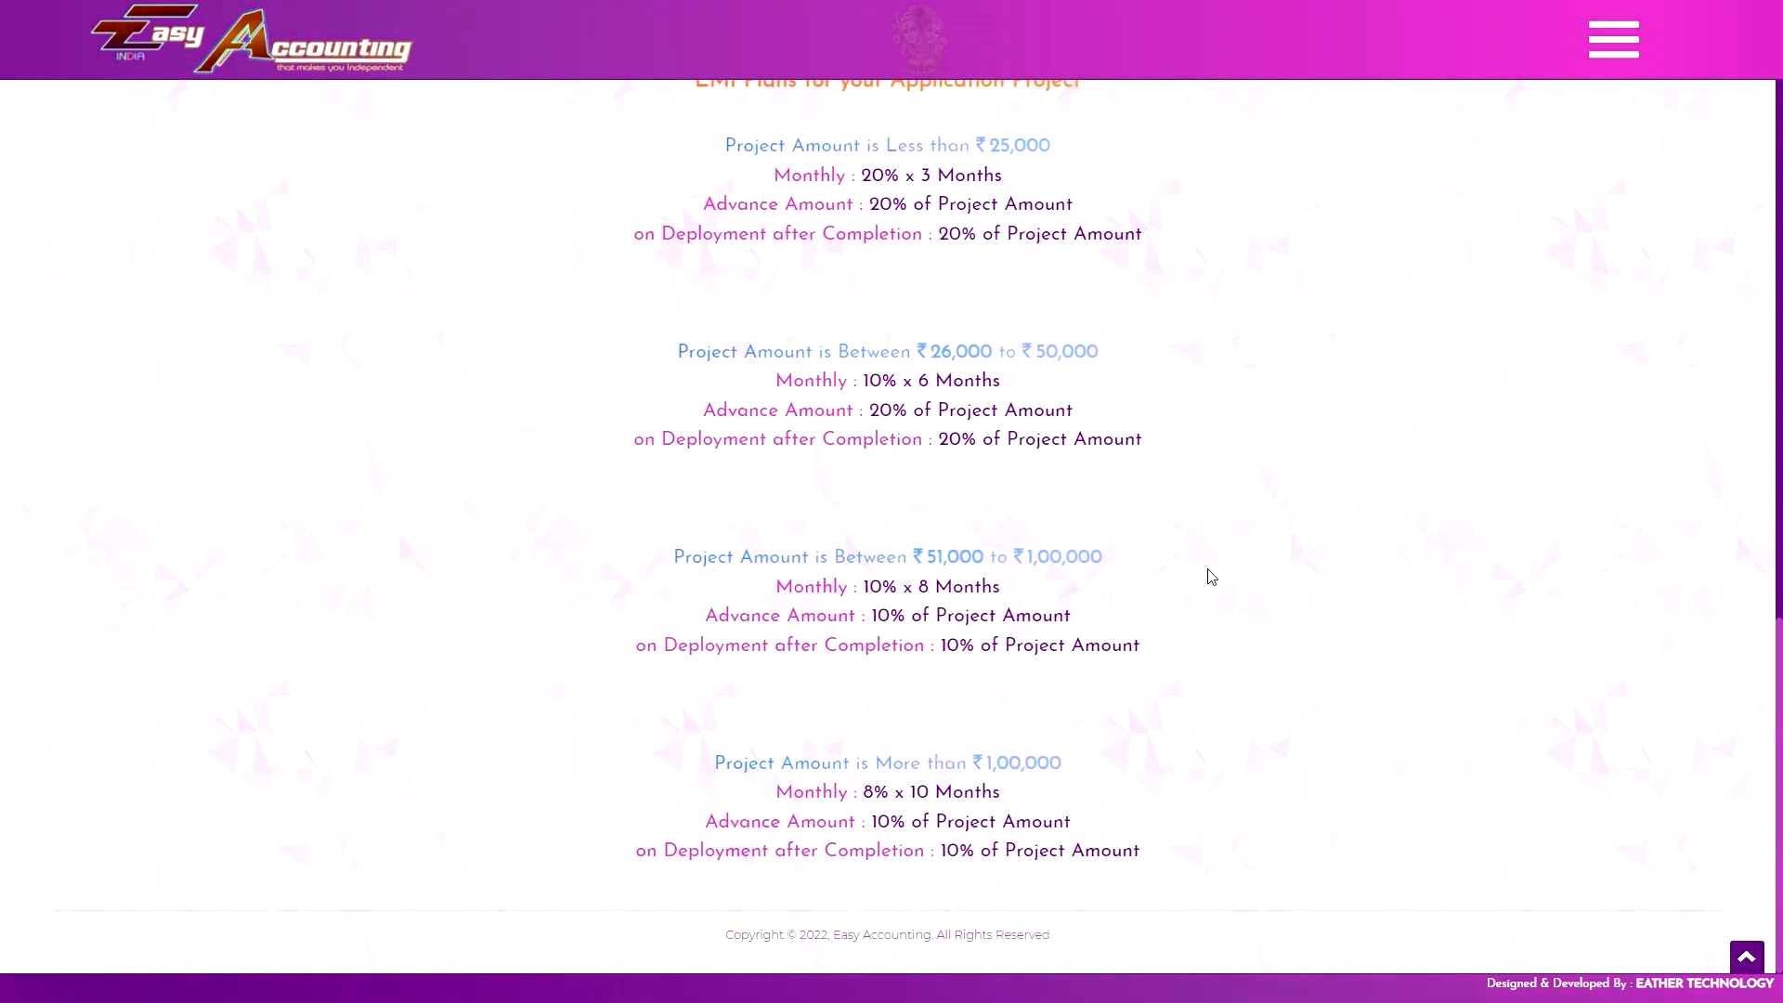
pyautogui.scroll(14, 1170, 726)
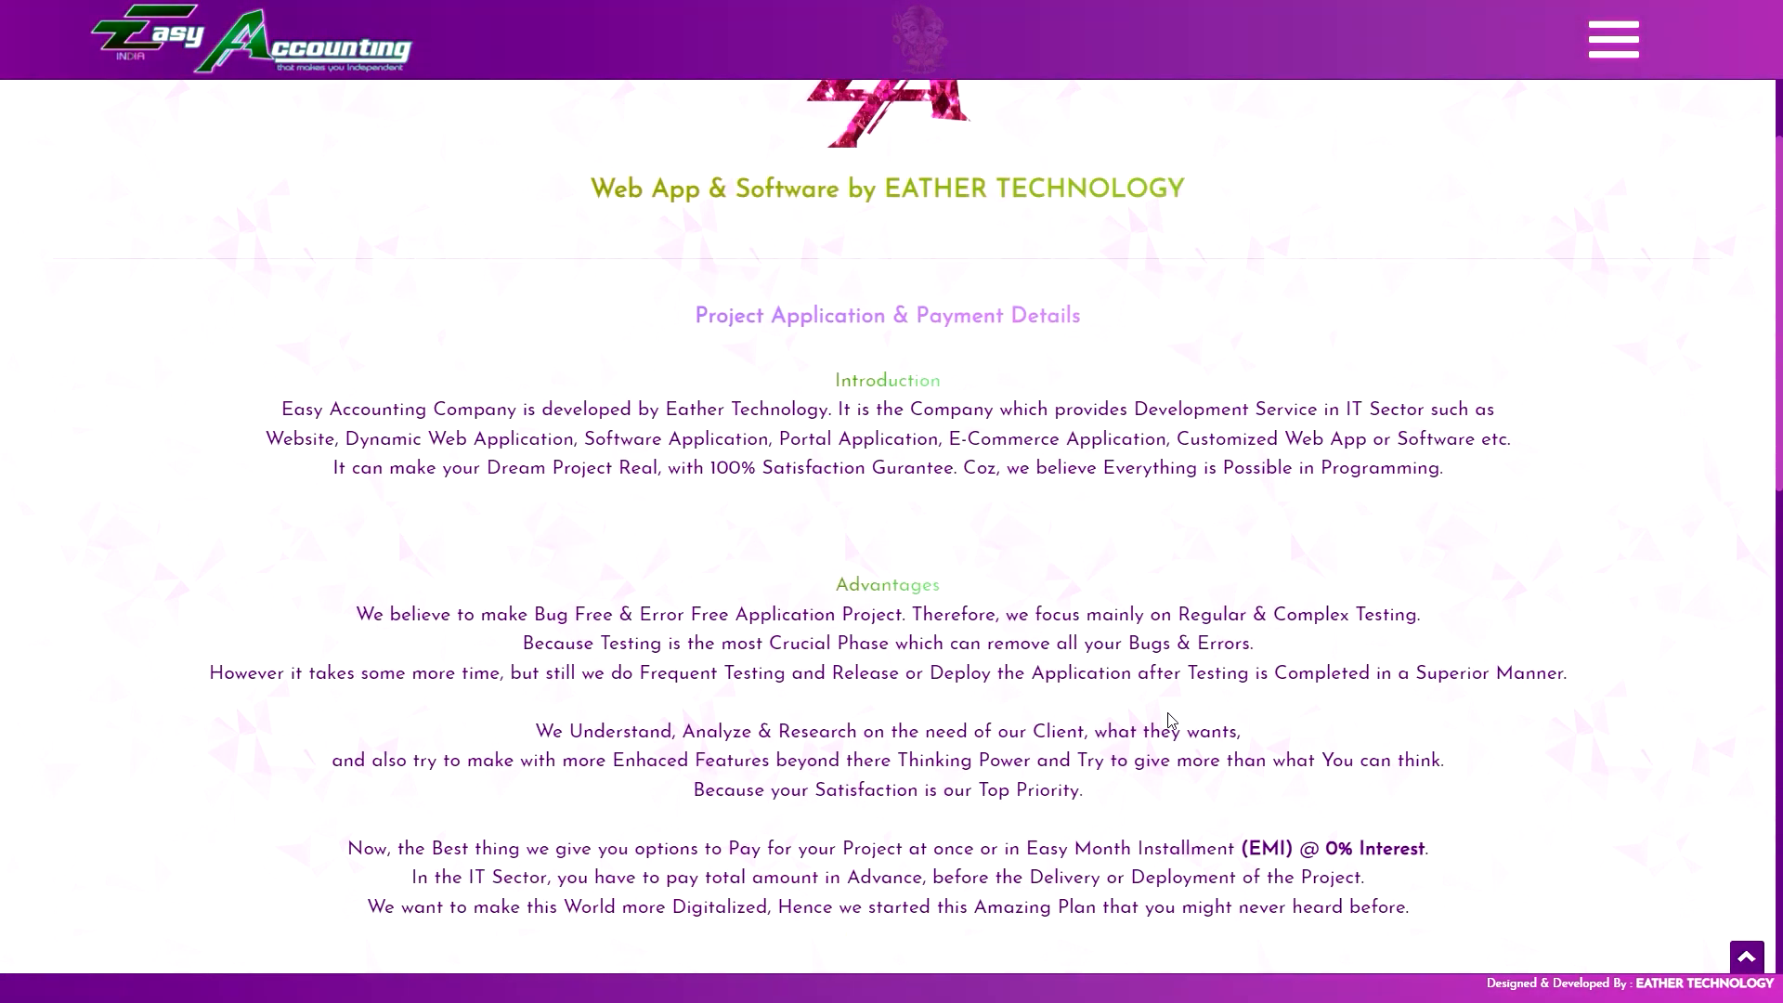